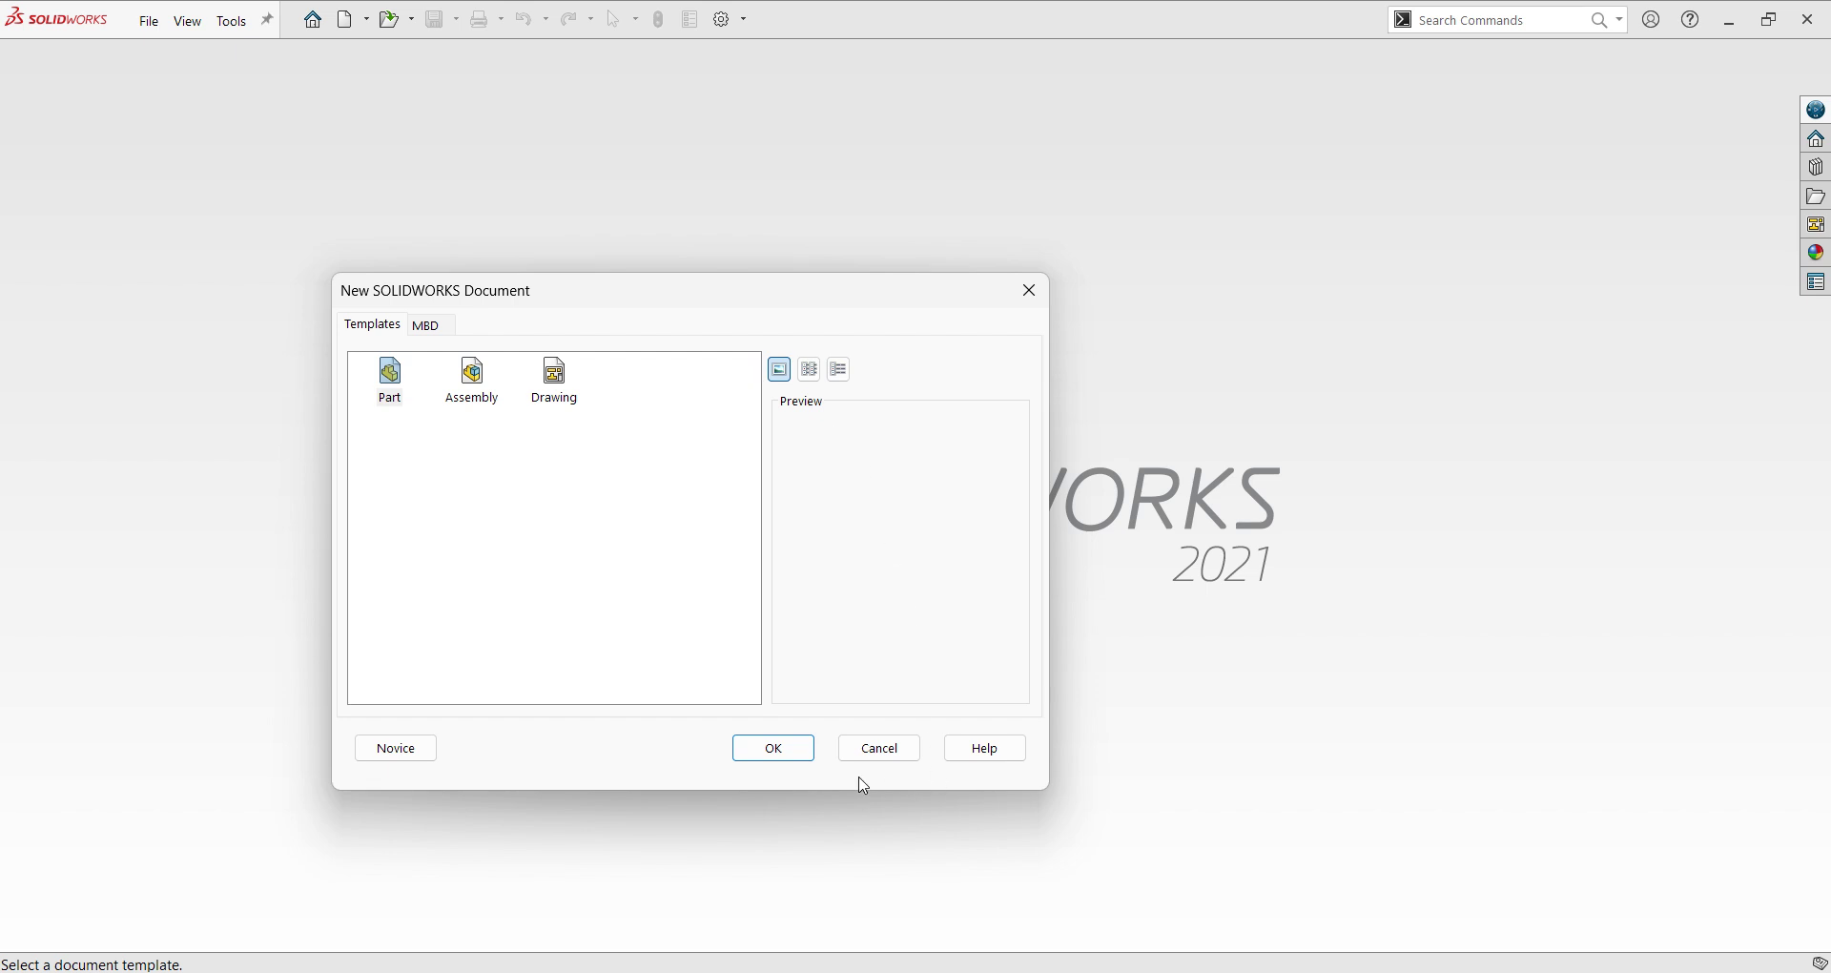
Create a new part document and set its unit system to MMGS (millimeter, gram, second).
click(774, 749)
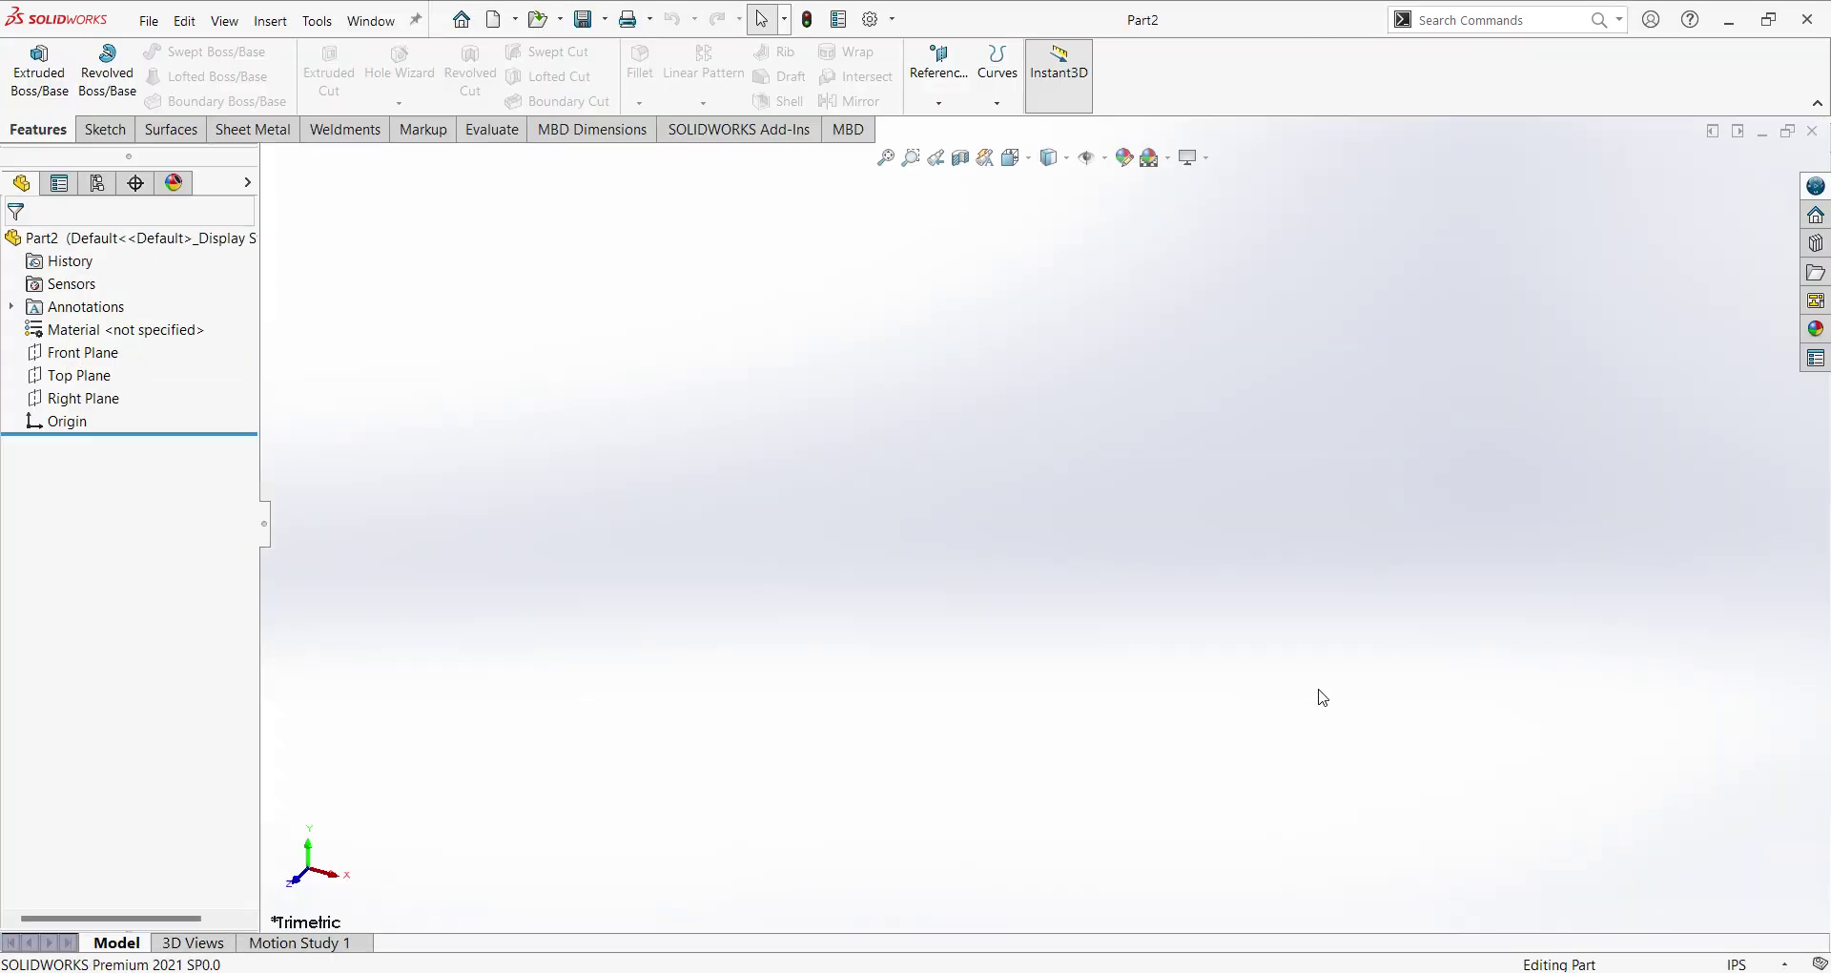
click(1757, 963)
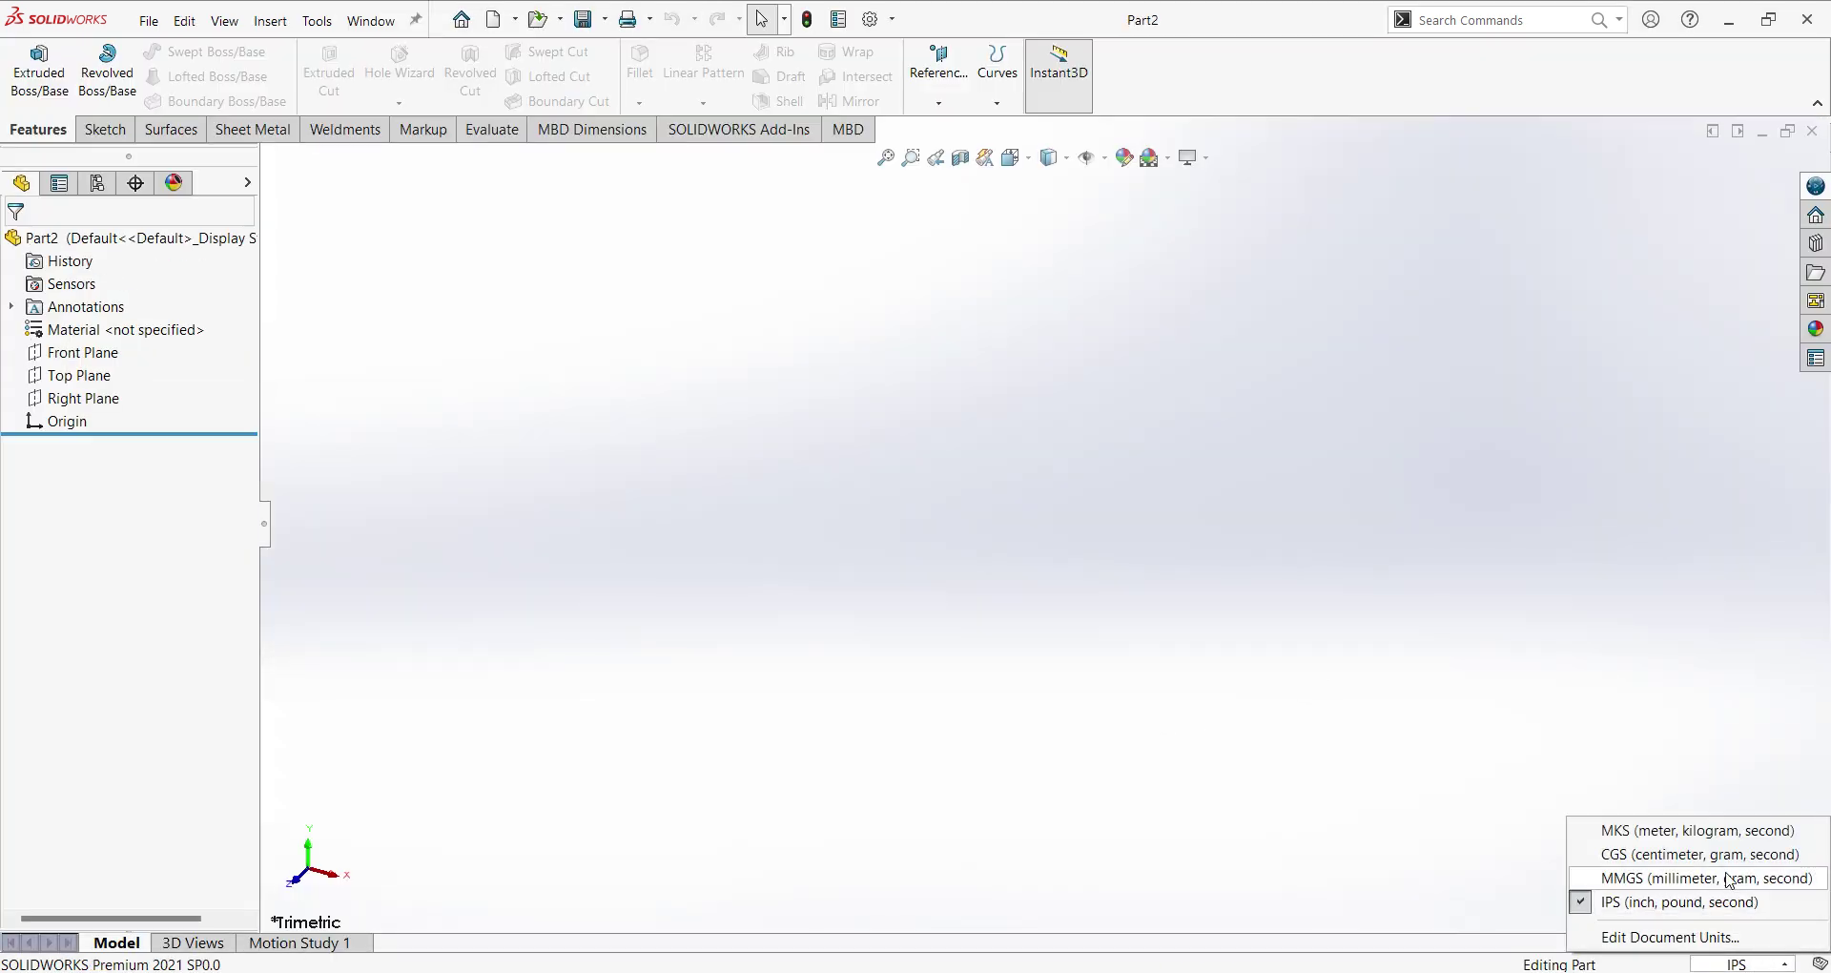
click(1730, 878)
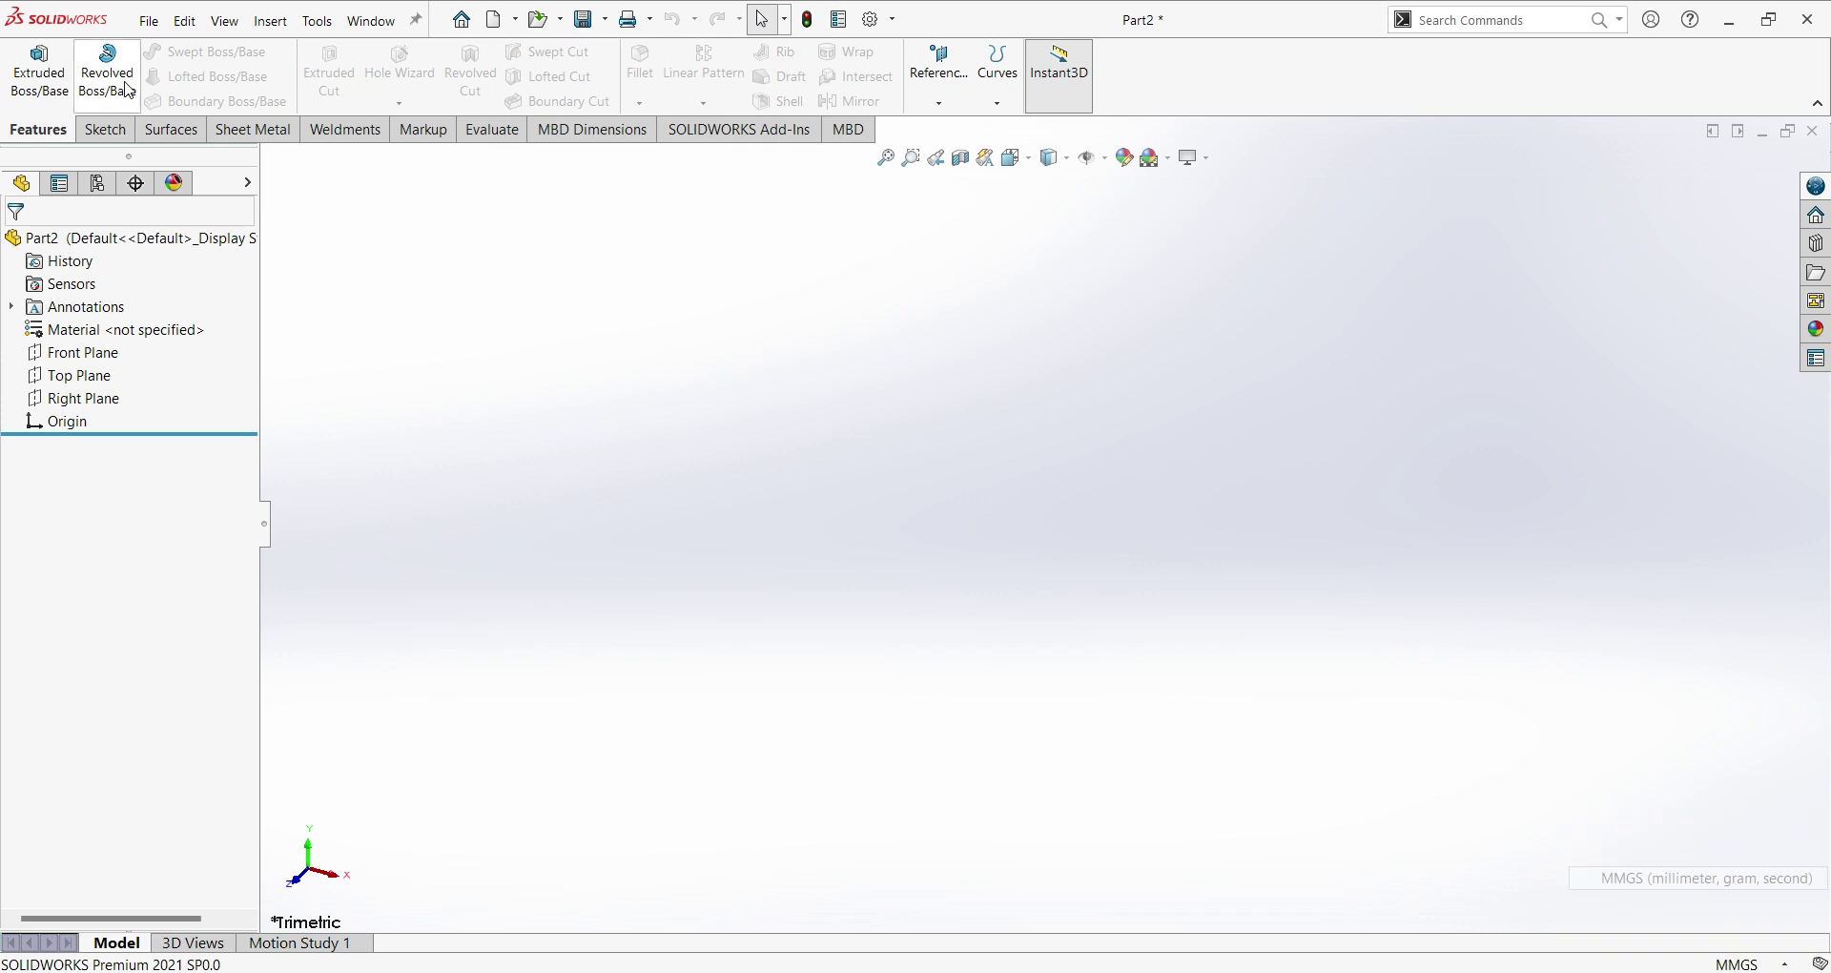
Start a Revolved Boss/Base sketch on the Front Plane and consult the dimensions in the Roller.png drawing.
click(121, 75)
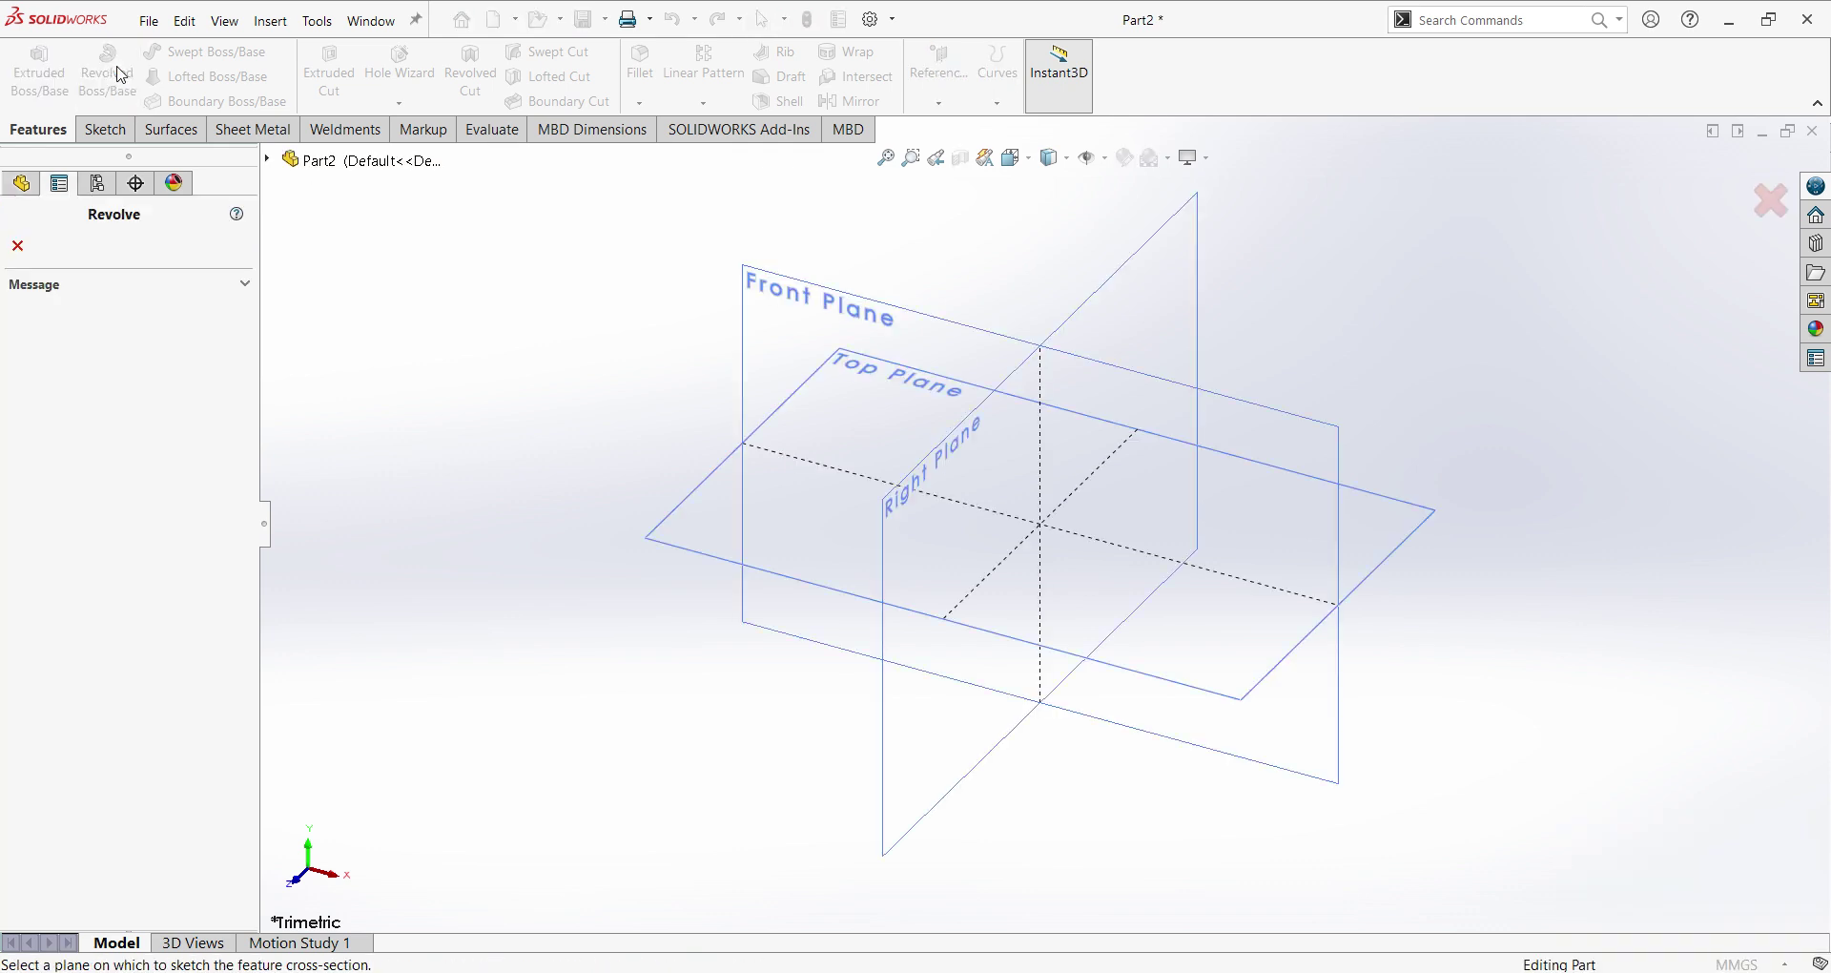
click(899, 315)
mouse_move(1174, 965)
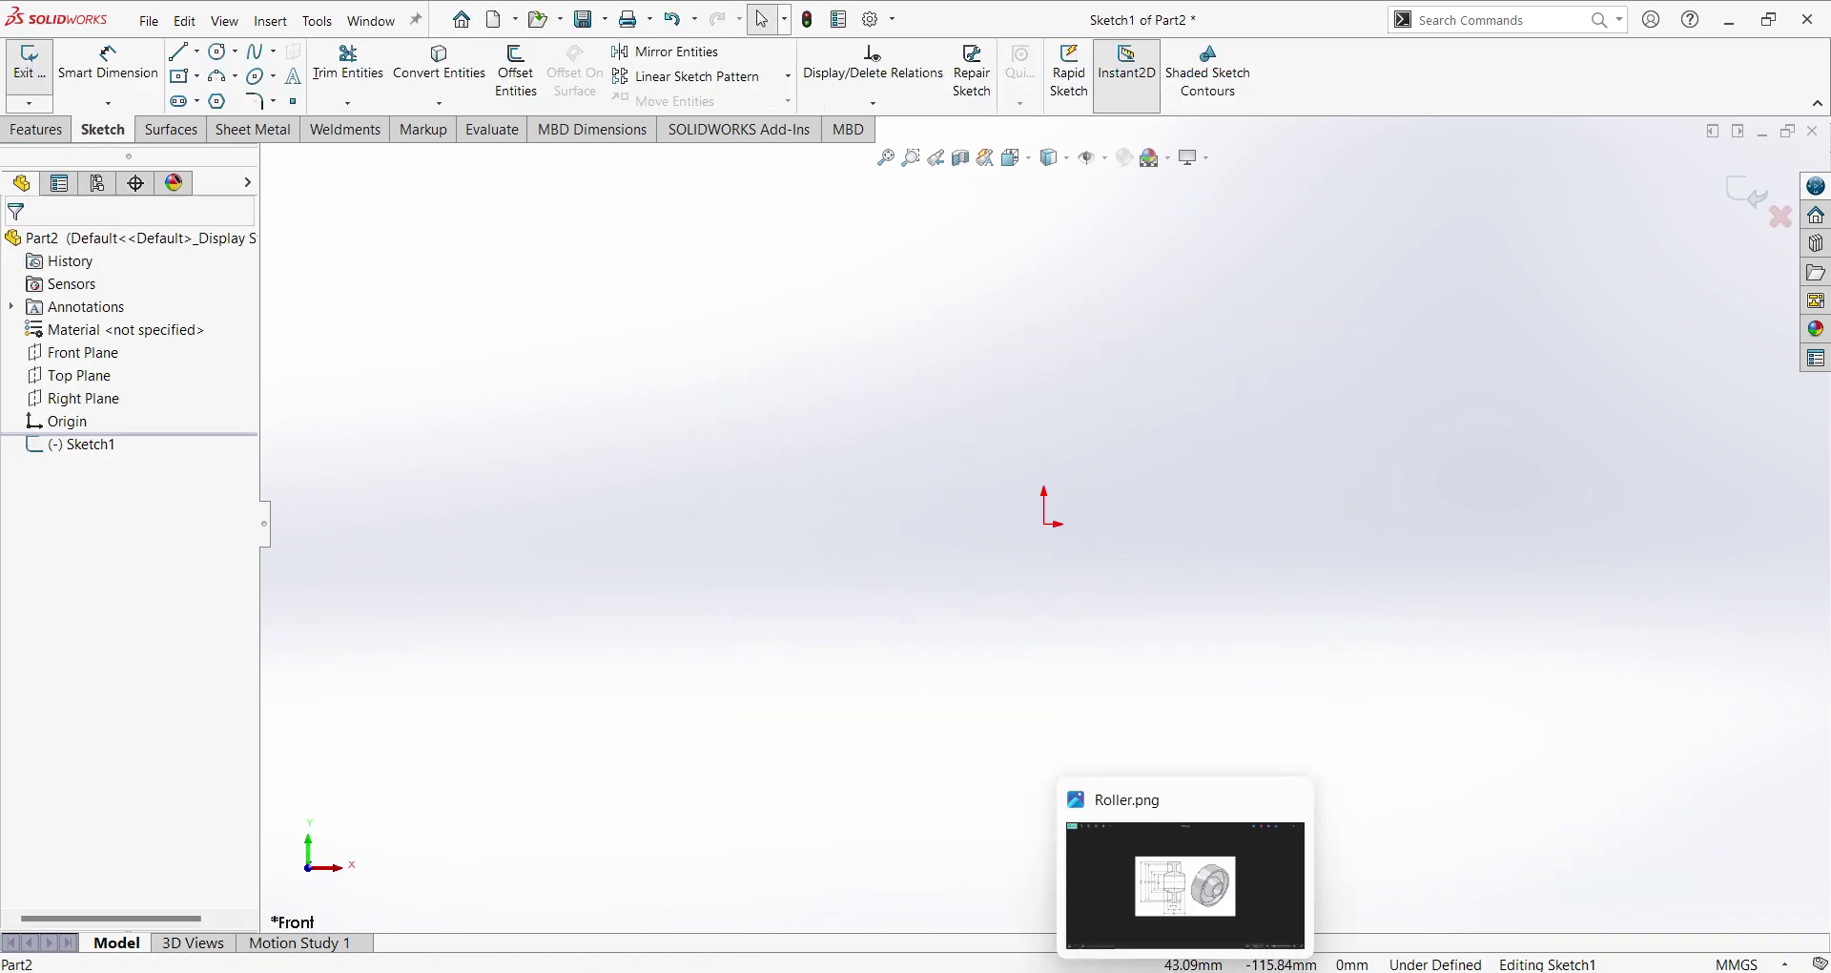
click(1197, 882)
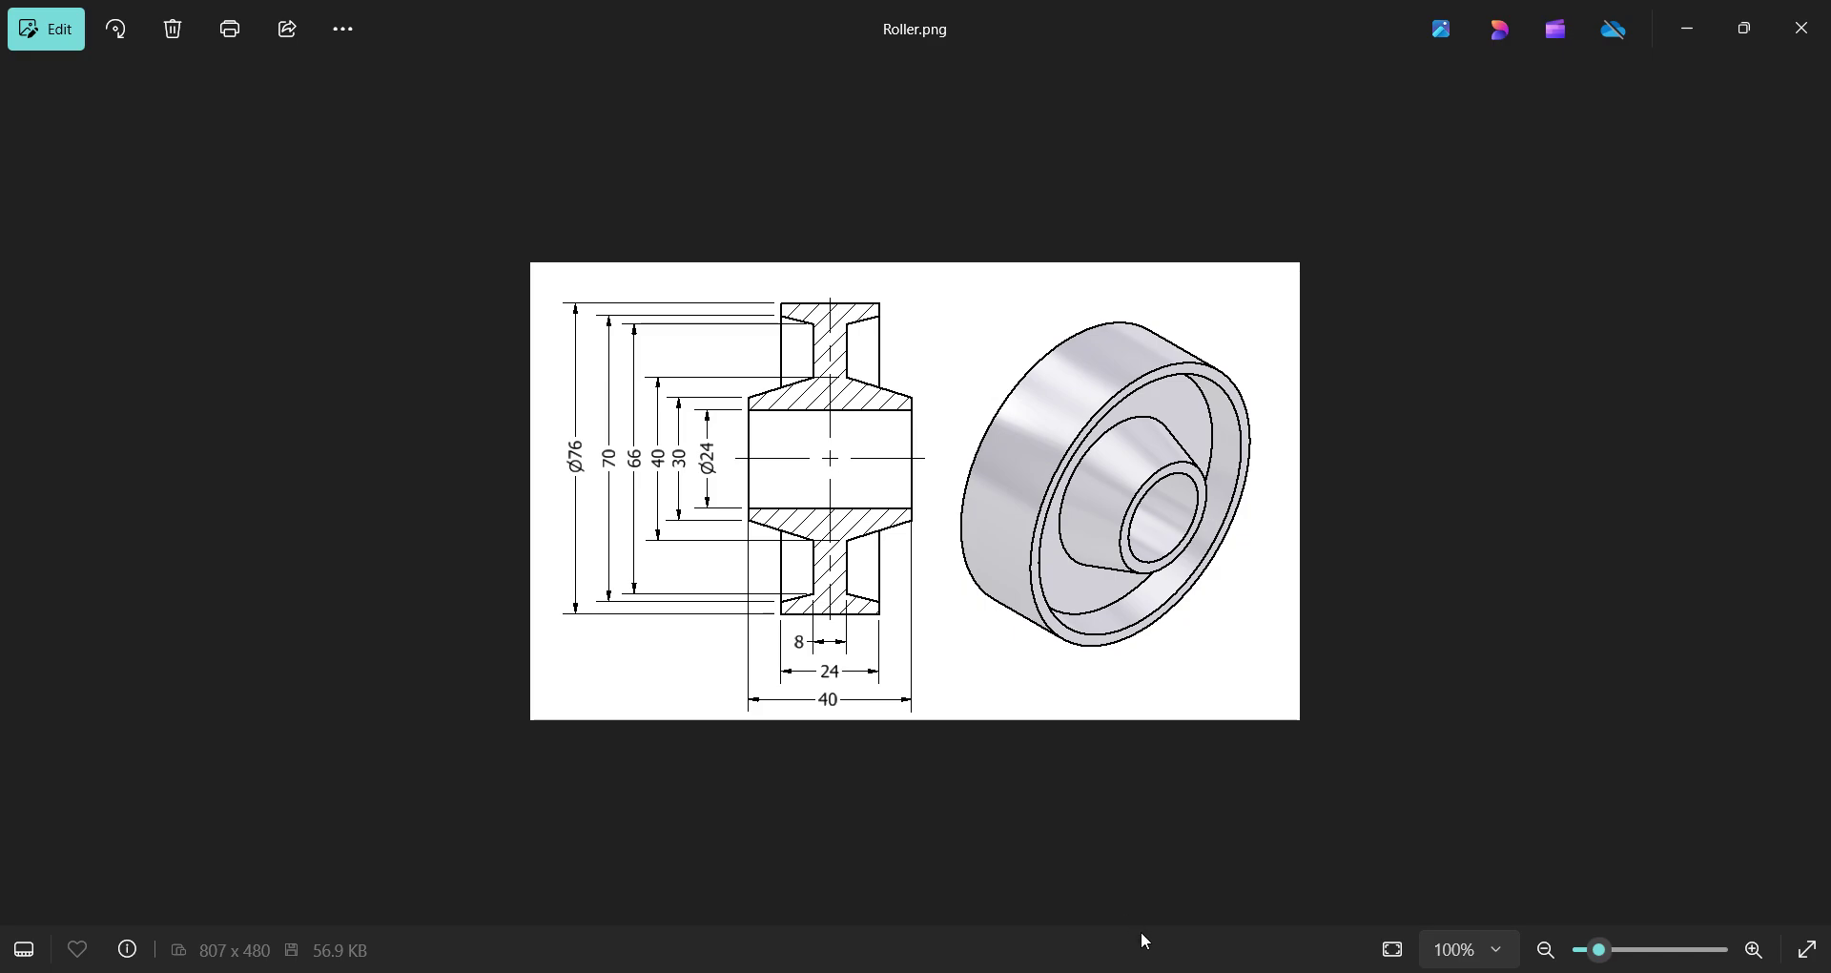
key(alt+Tab)
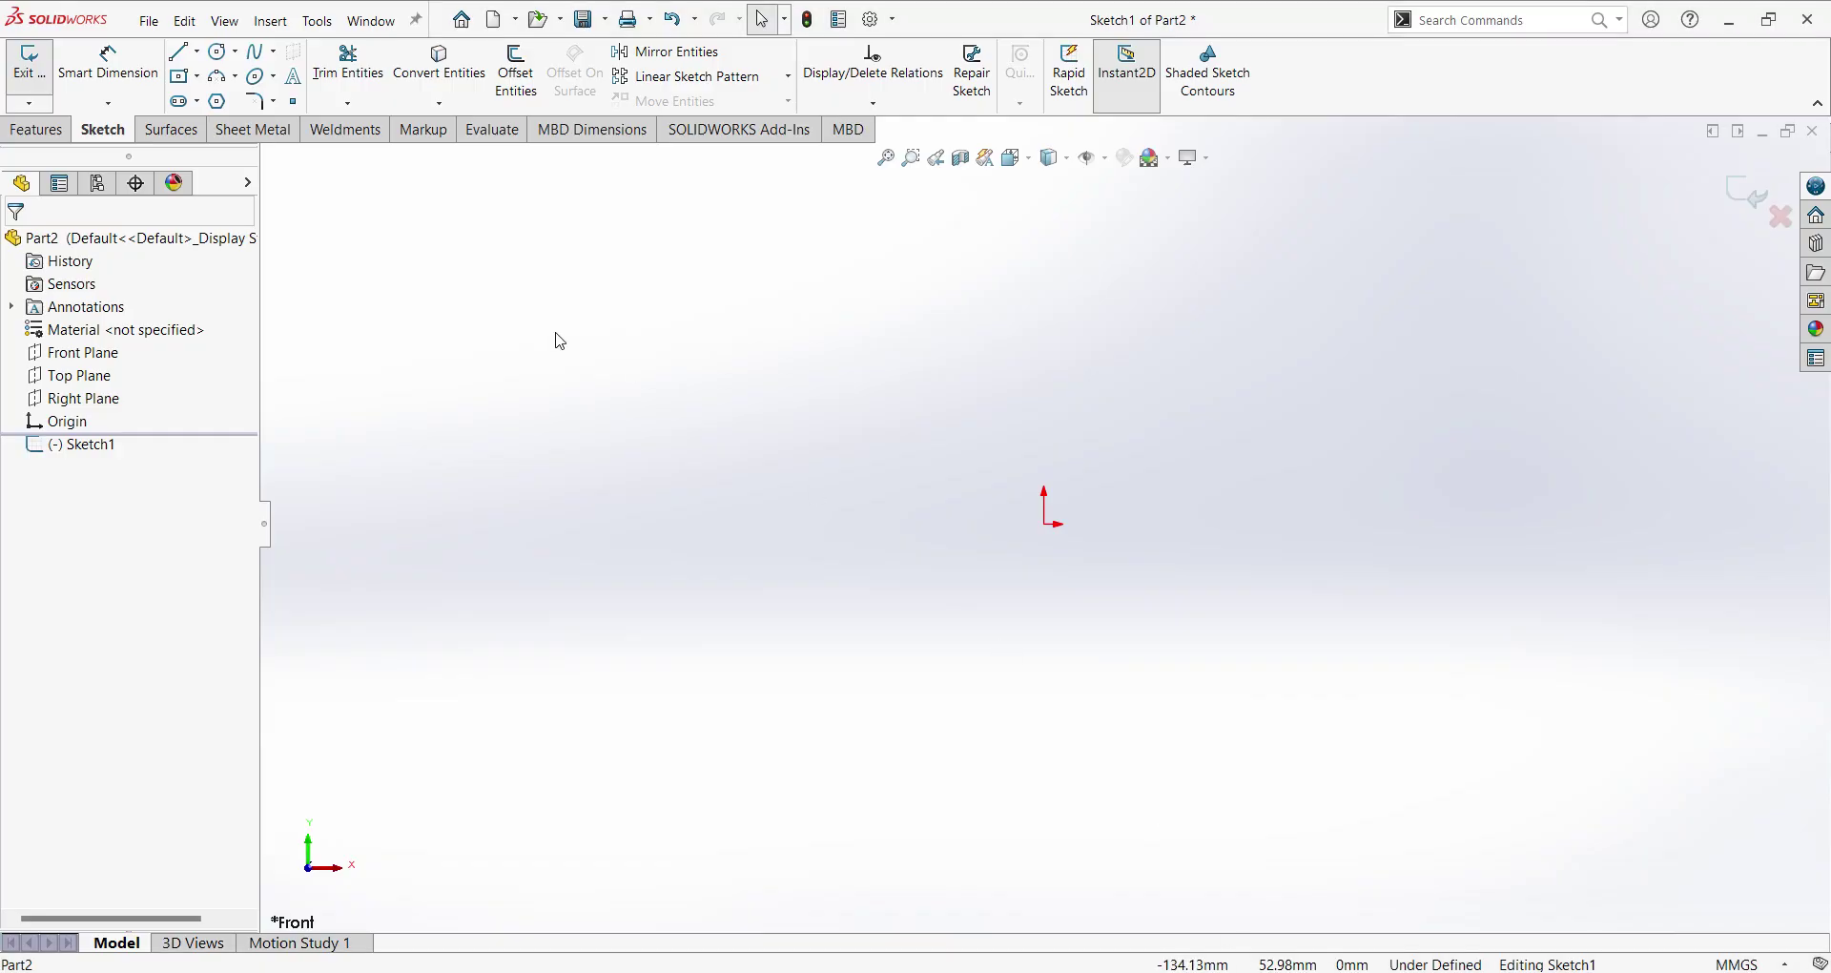
Sketch a horizontal centerline about 132 mm long, extending in the positive X direction from the origin.
click(198, 52)
click(227, 94)
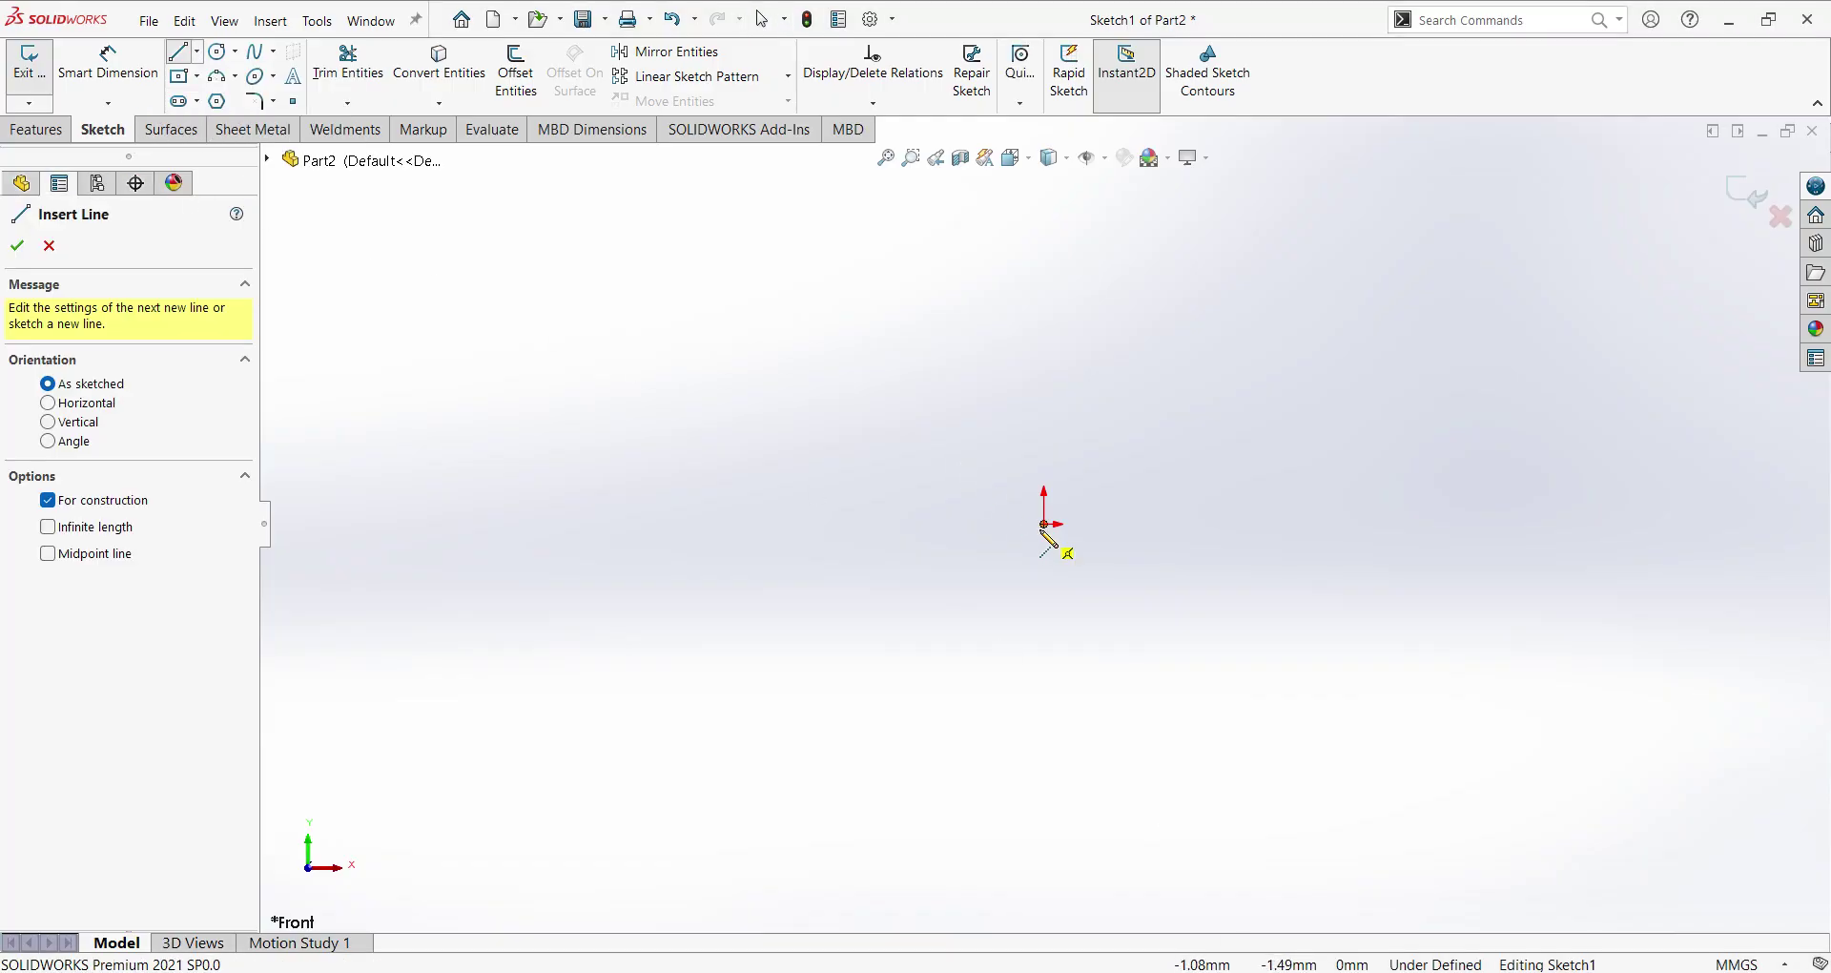
click(1045, 525)
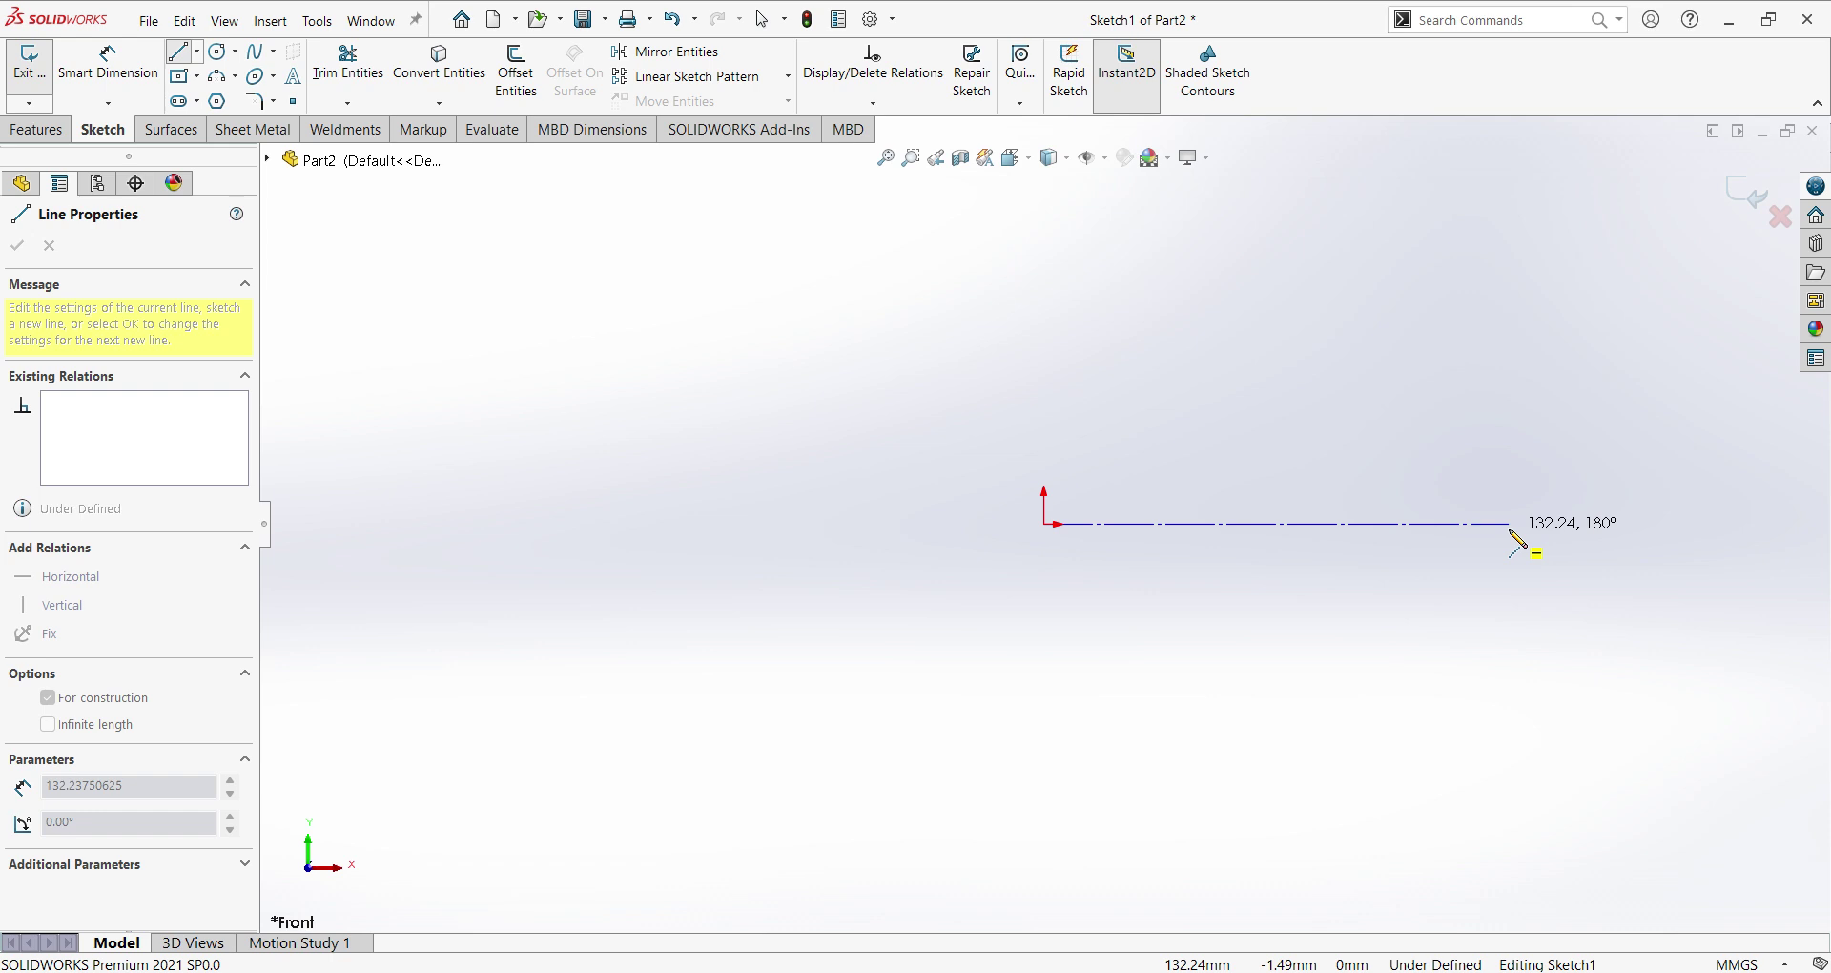
click(1510, 525)
right_click(1463, 634)
click(1515, 652)
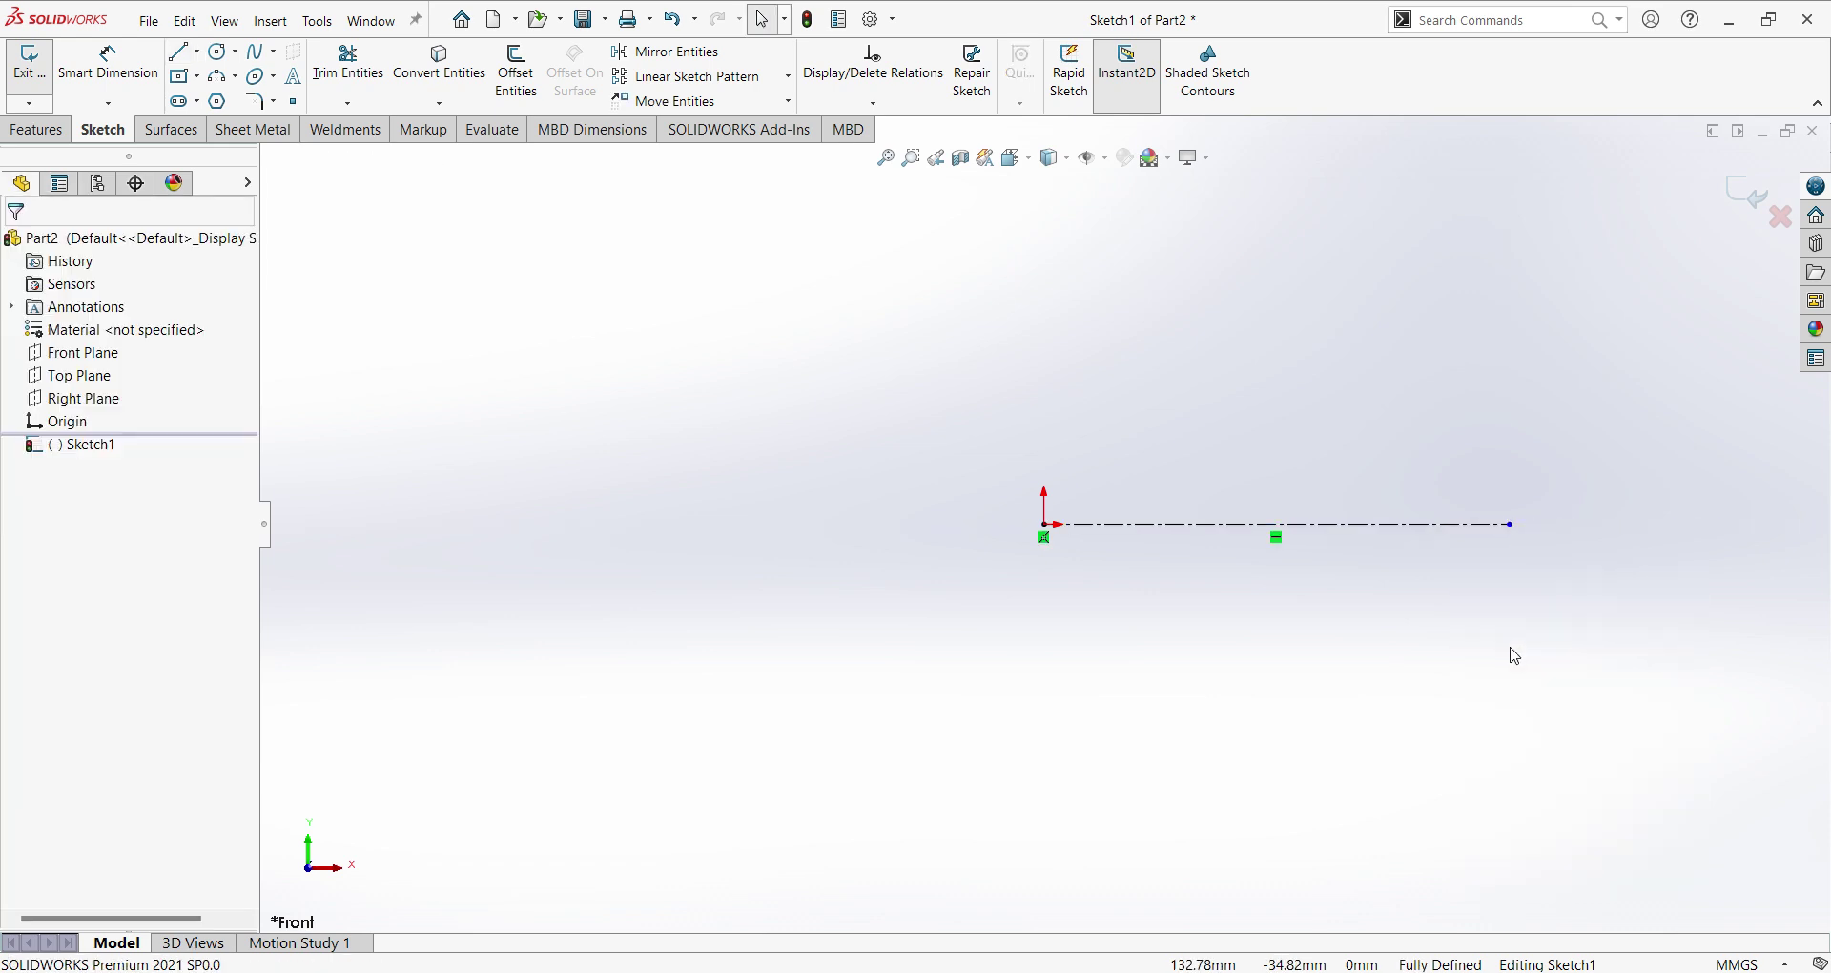
Sketch a vertical centerline upward from the origin, somewhat shorter than the horizontal centerline.
click(200, 53)
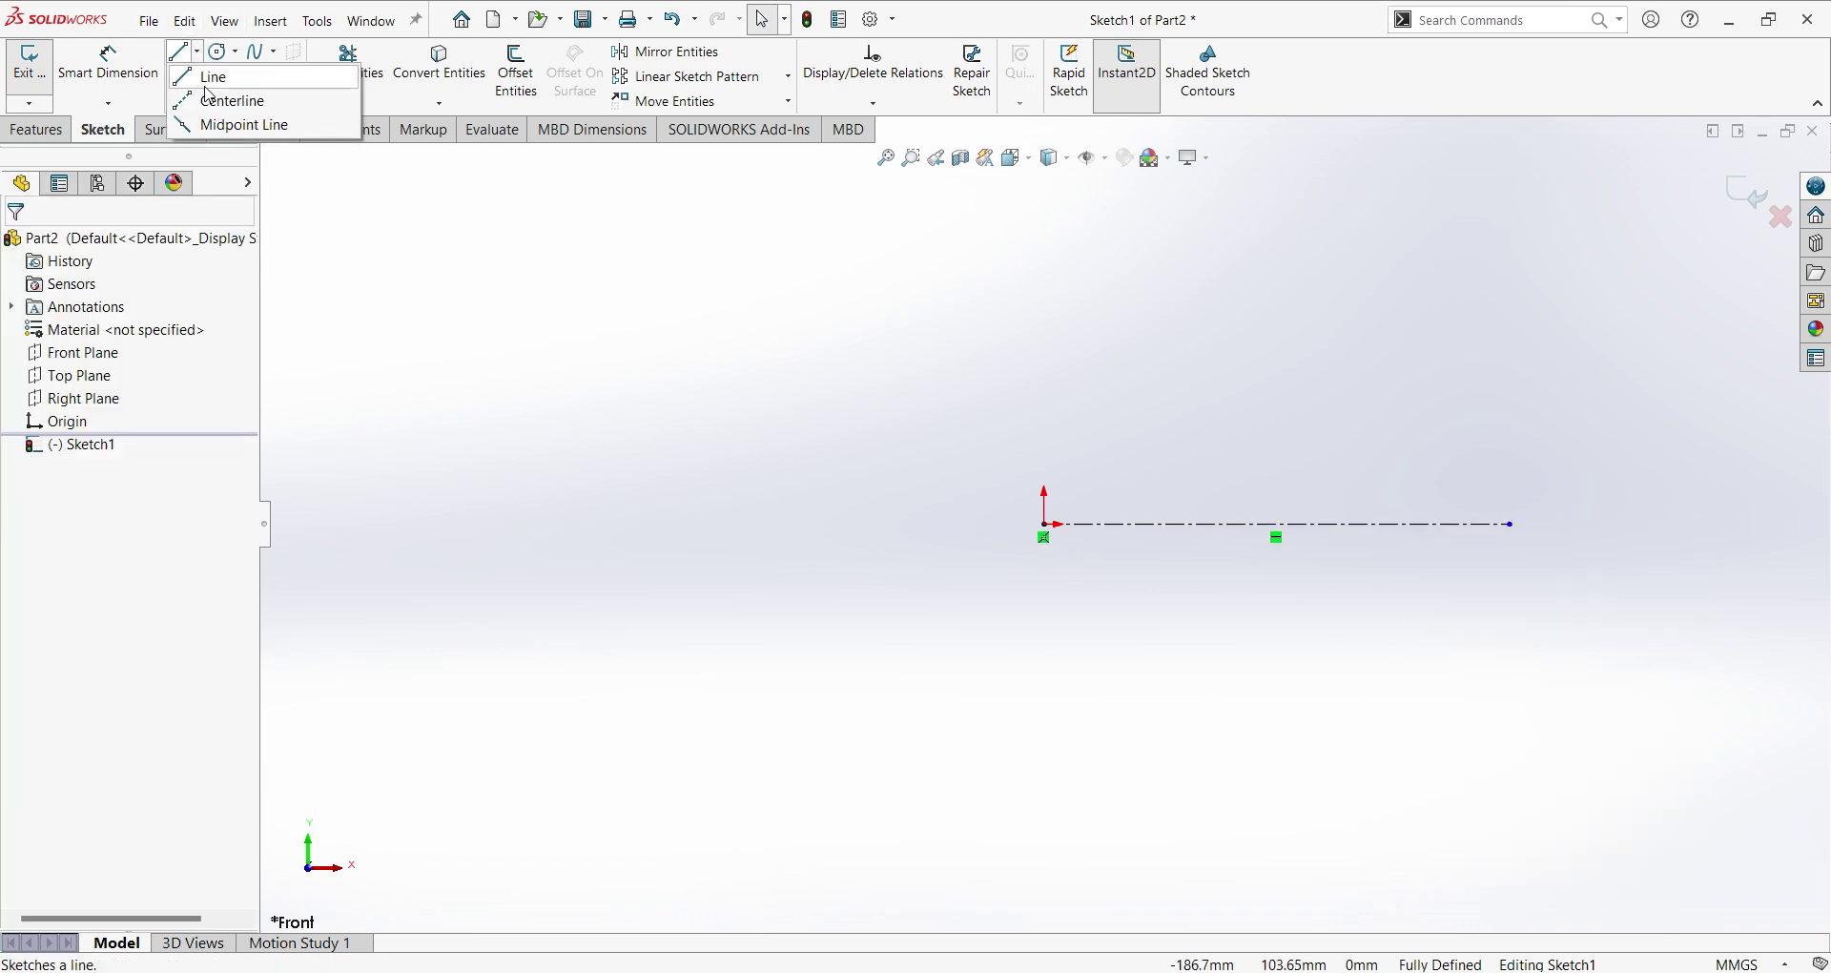
click(227, 95)
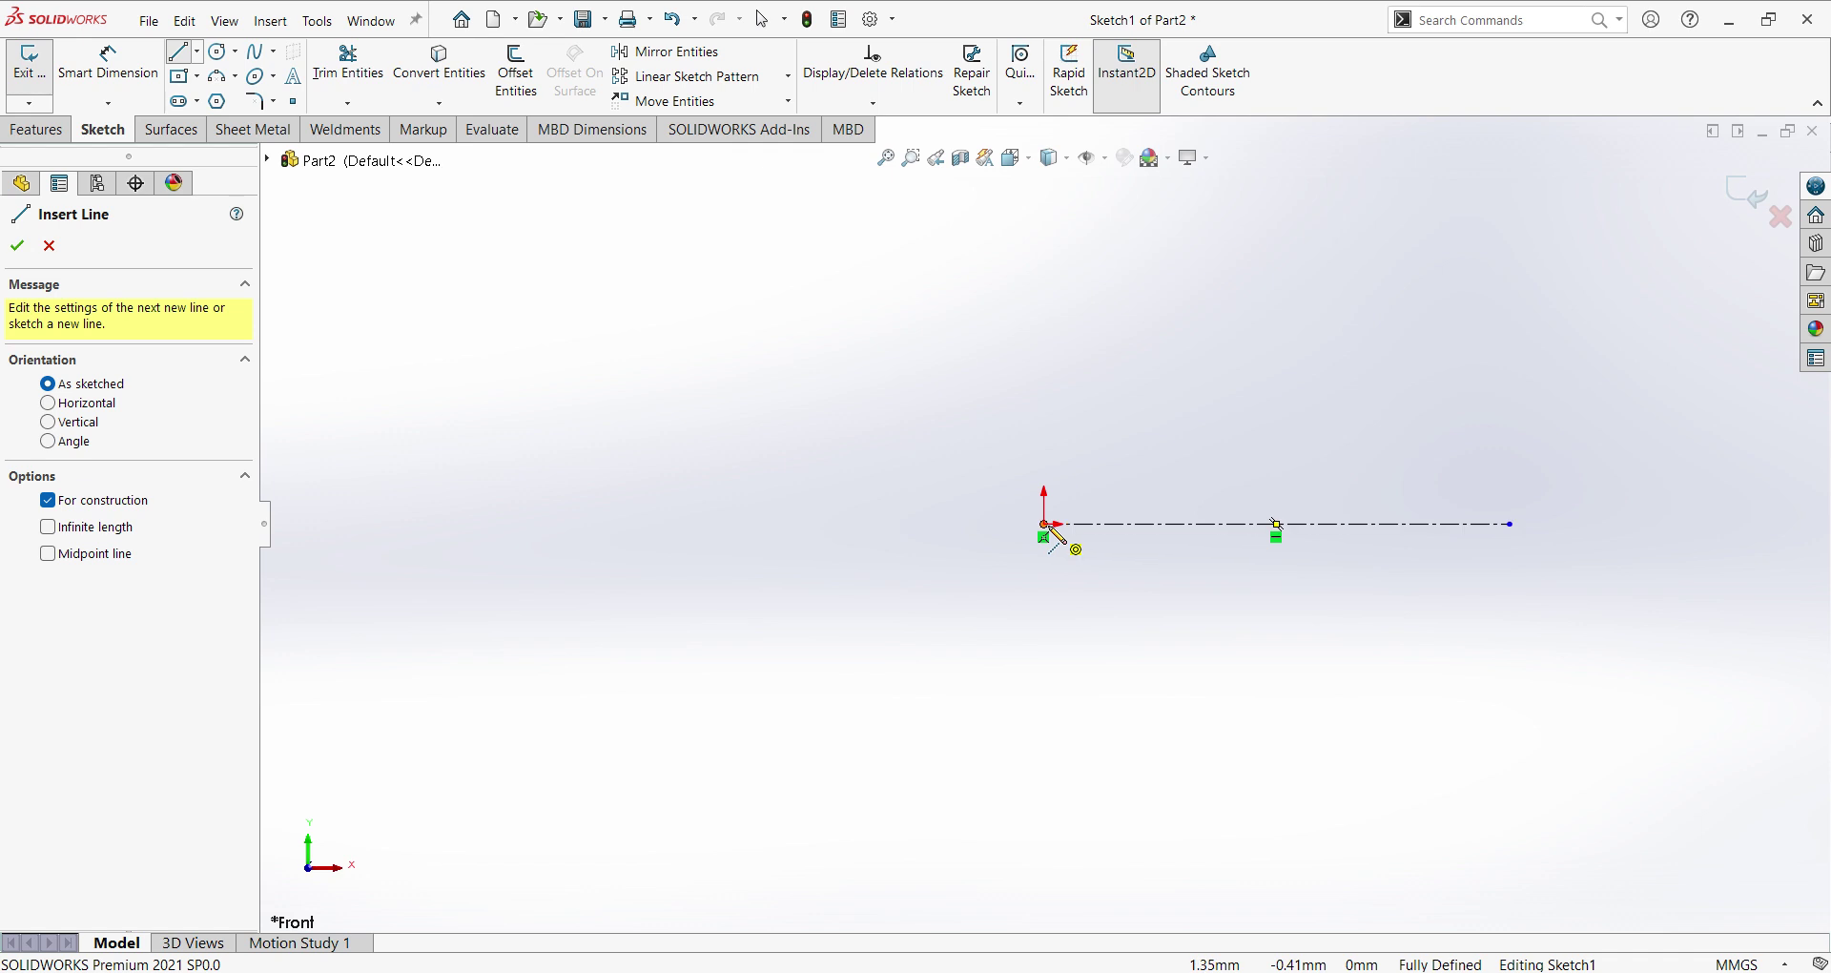
click(1045, 524)
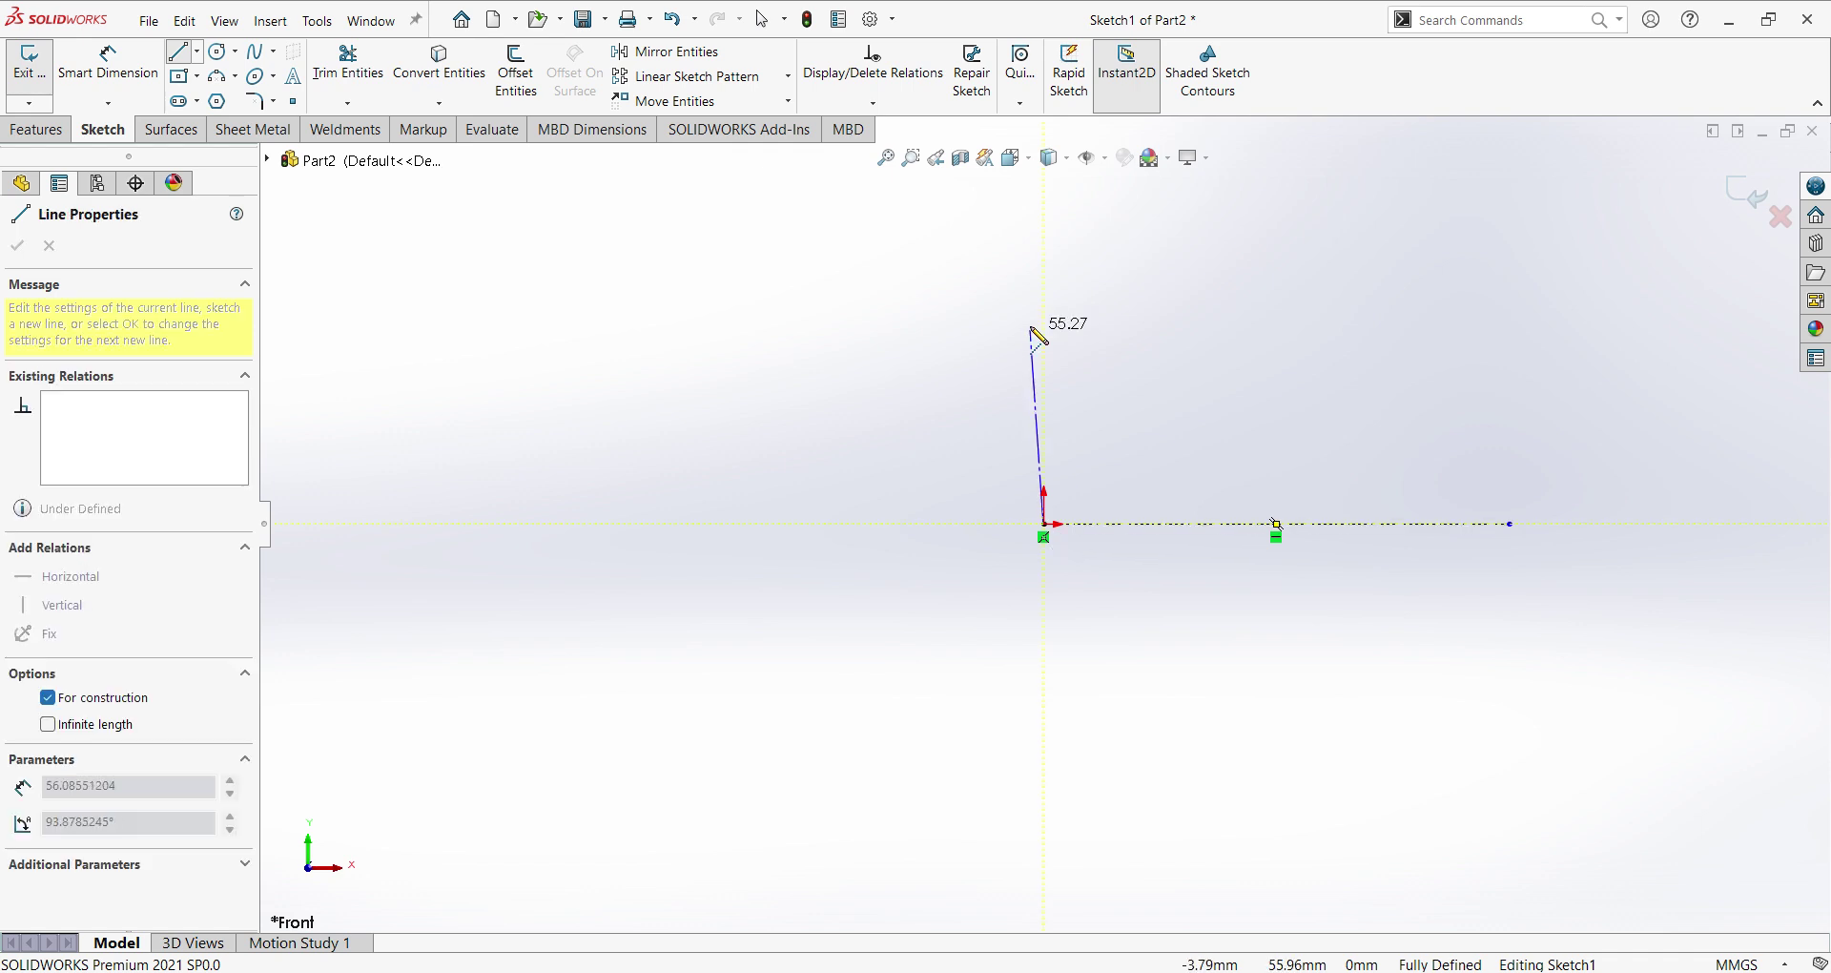
click(1045, 197)
right_click(1073, 189)
click(1149, 298)
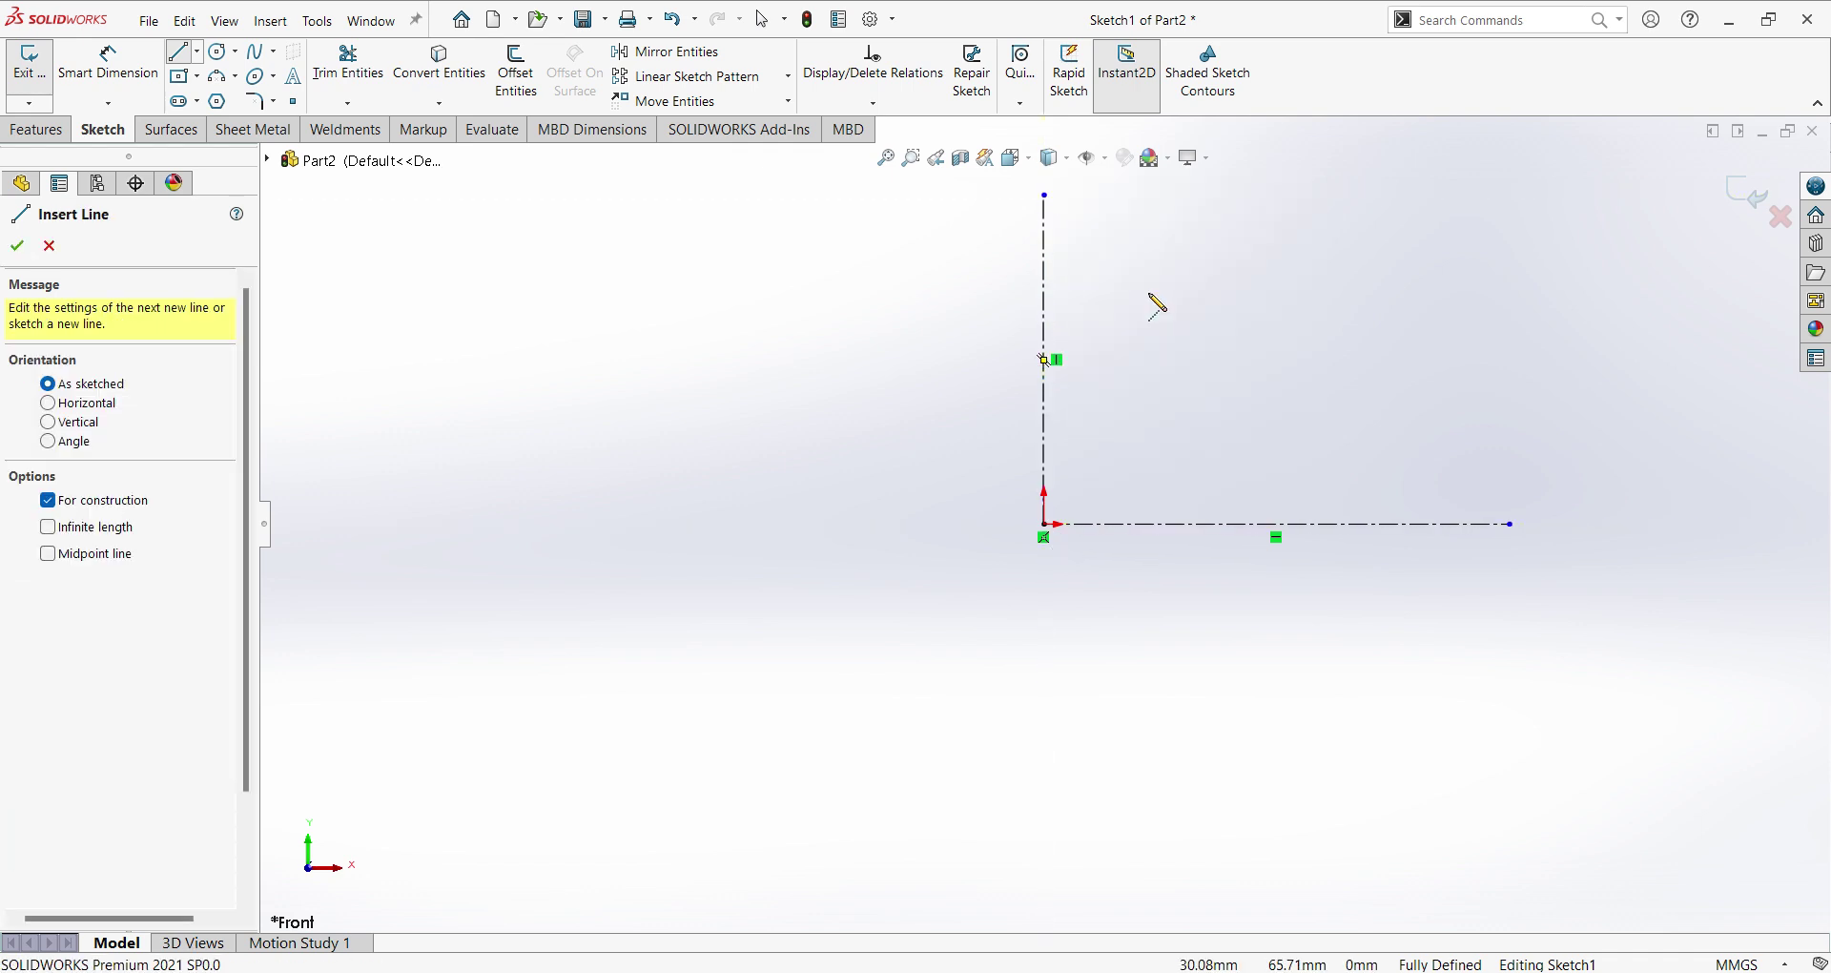
ctrl+middle_drag(1353, 424, 1010, 597)
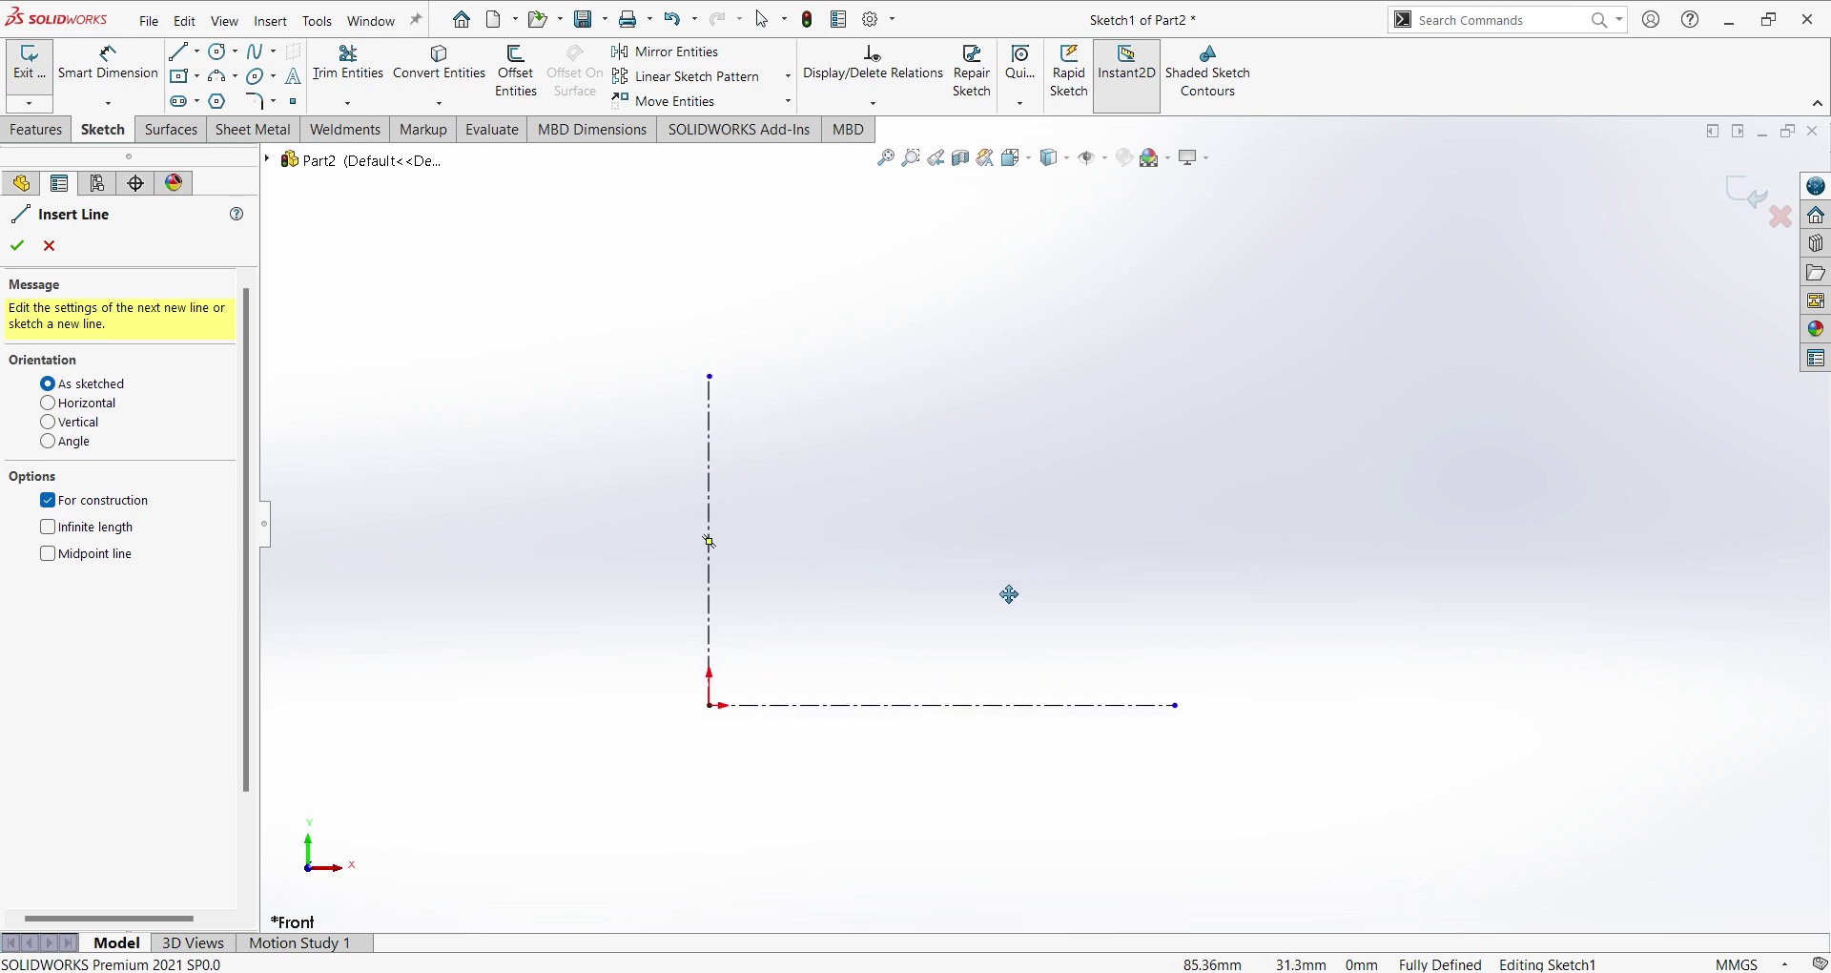
key(Escape)
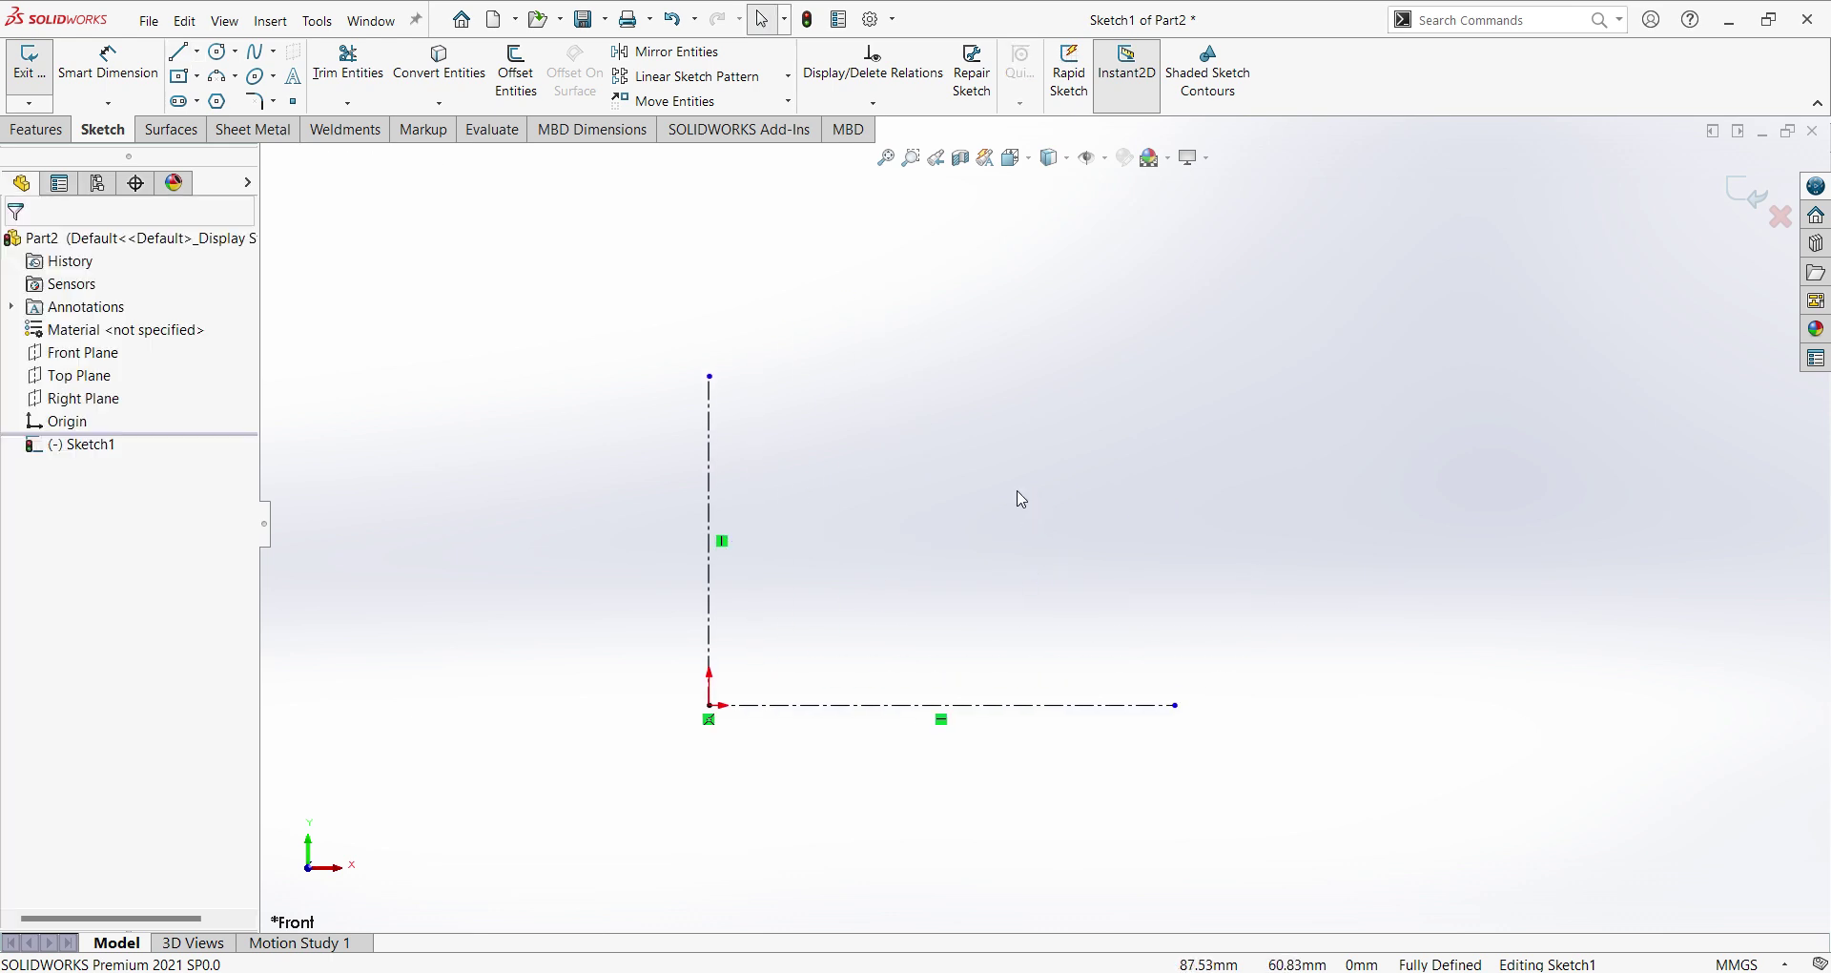
Sketch the roller's open half-profile from the vertical centerline: bore line, hub end, hub slope, web, rim slope, rim side, and an outer line about 34 mm long.
click(180, 53)
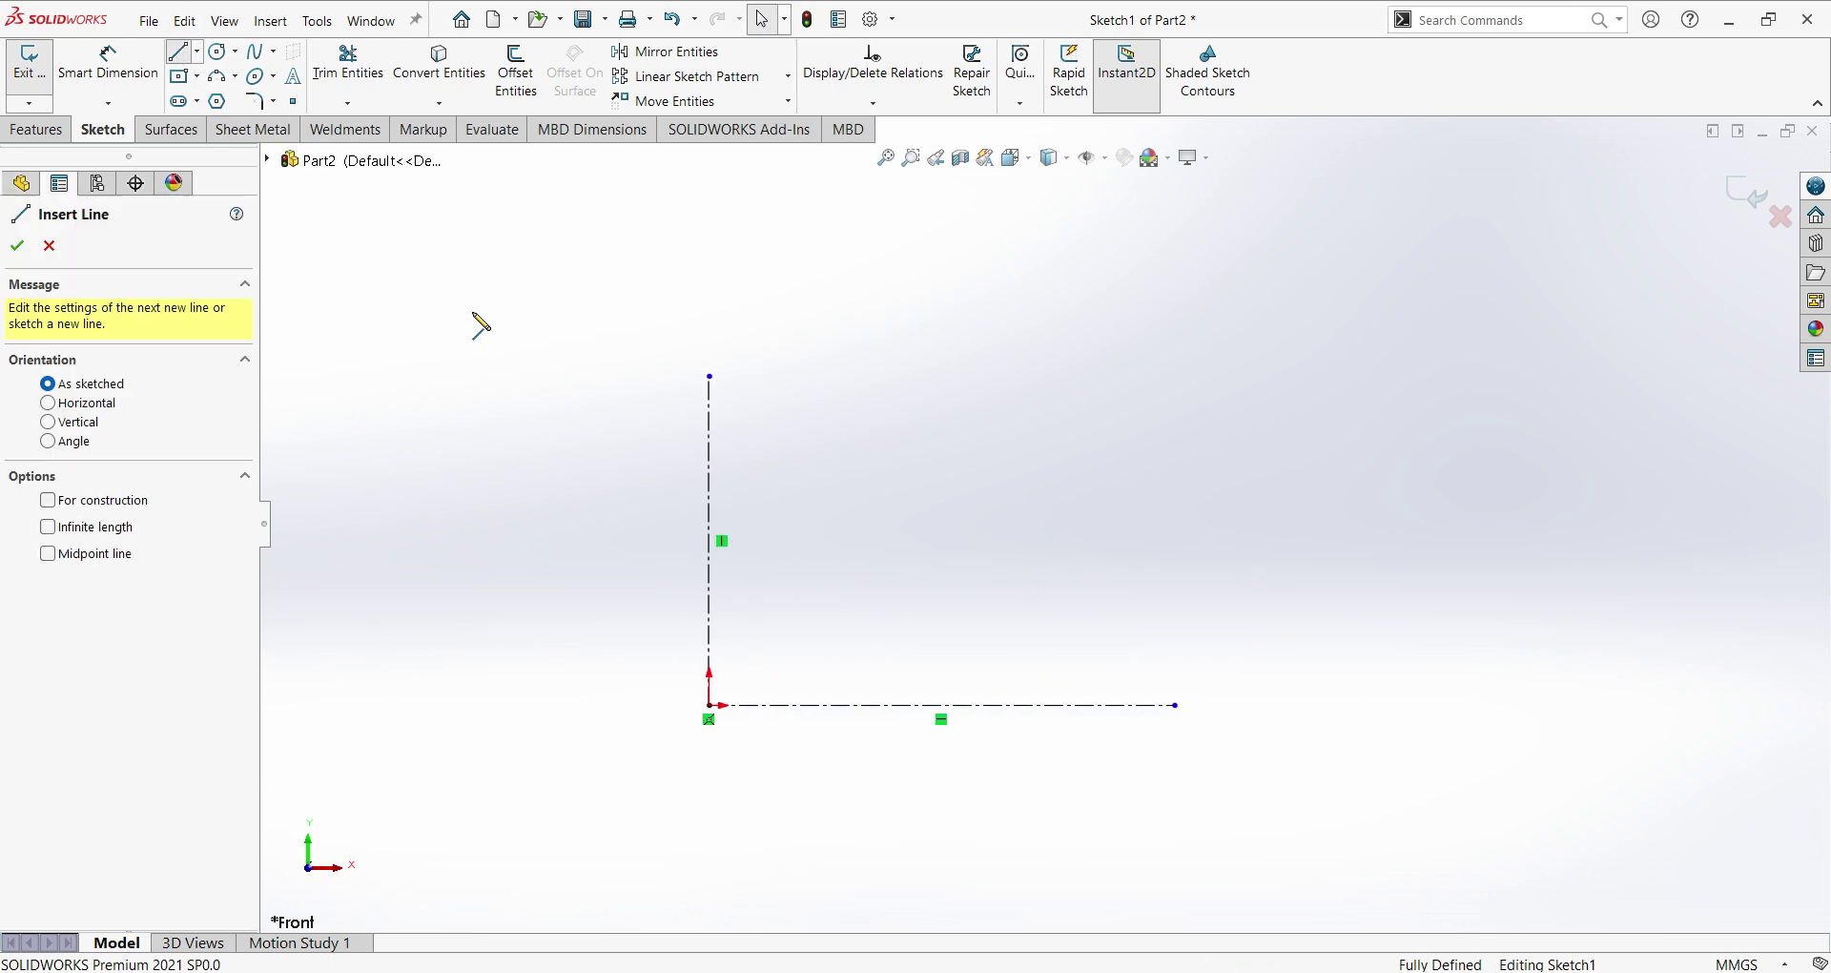
click(709, 515)
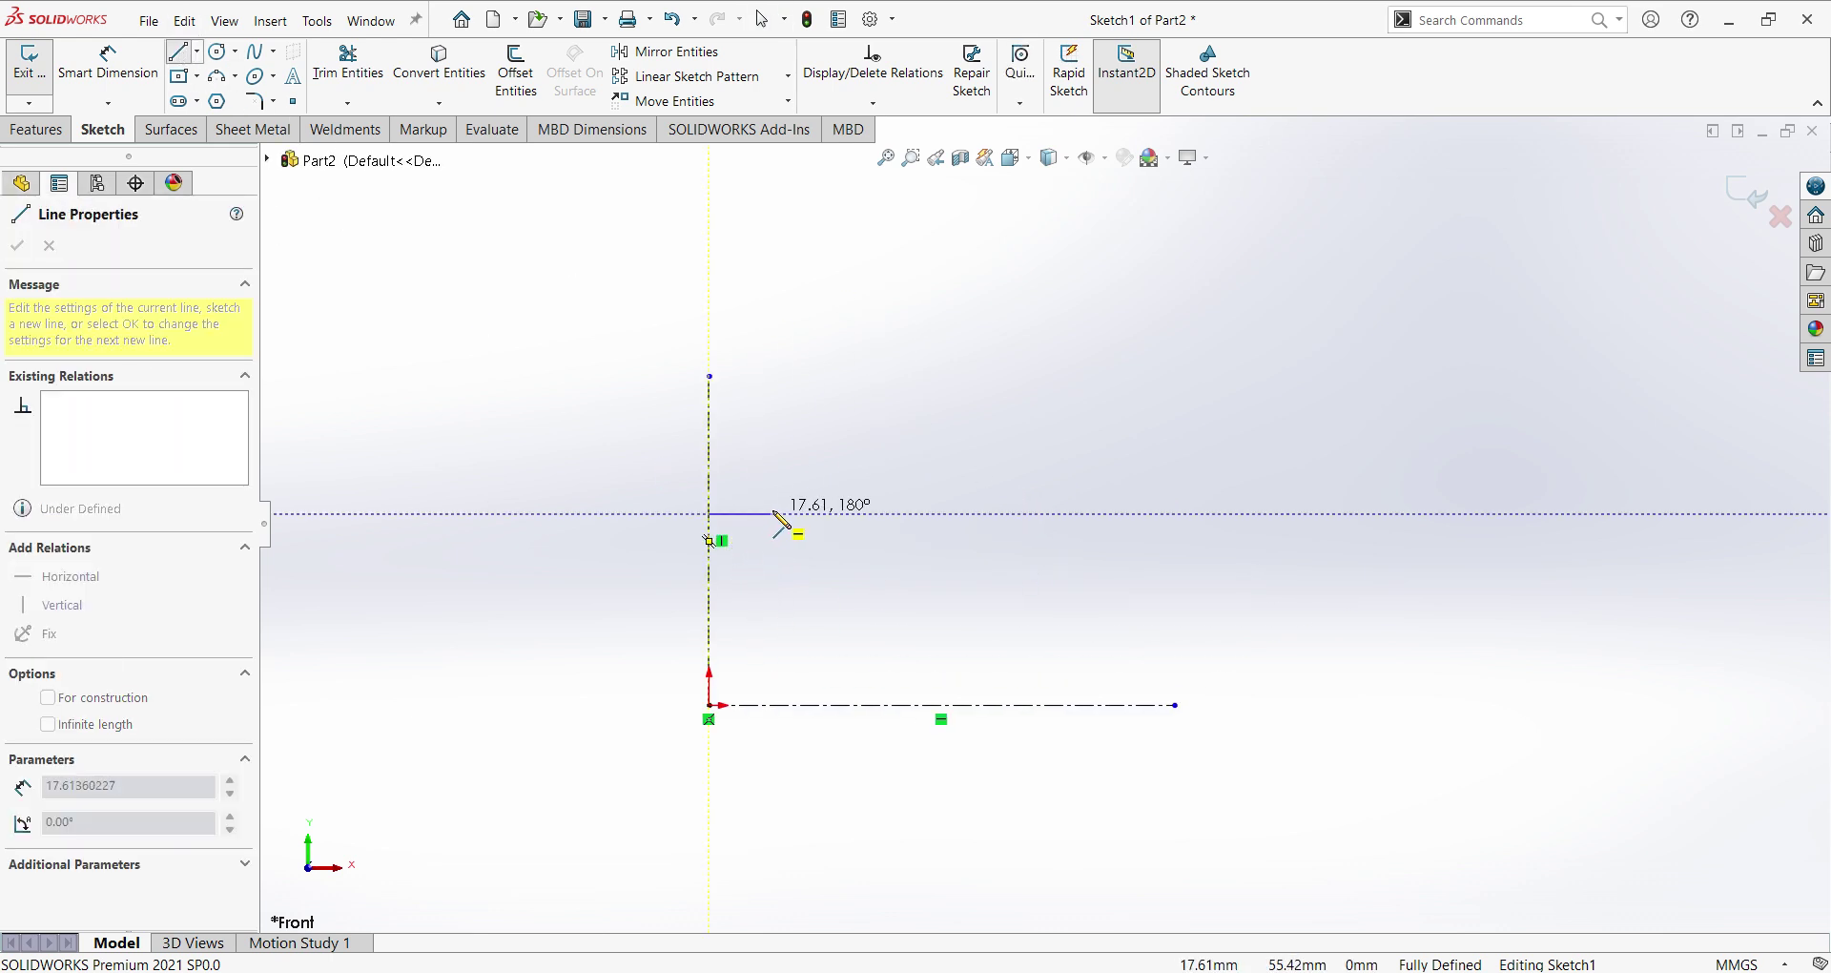
click(898, 513)
click(898, 464)
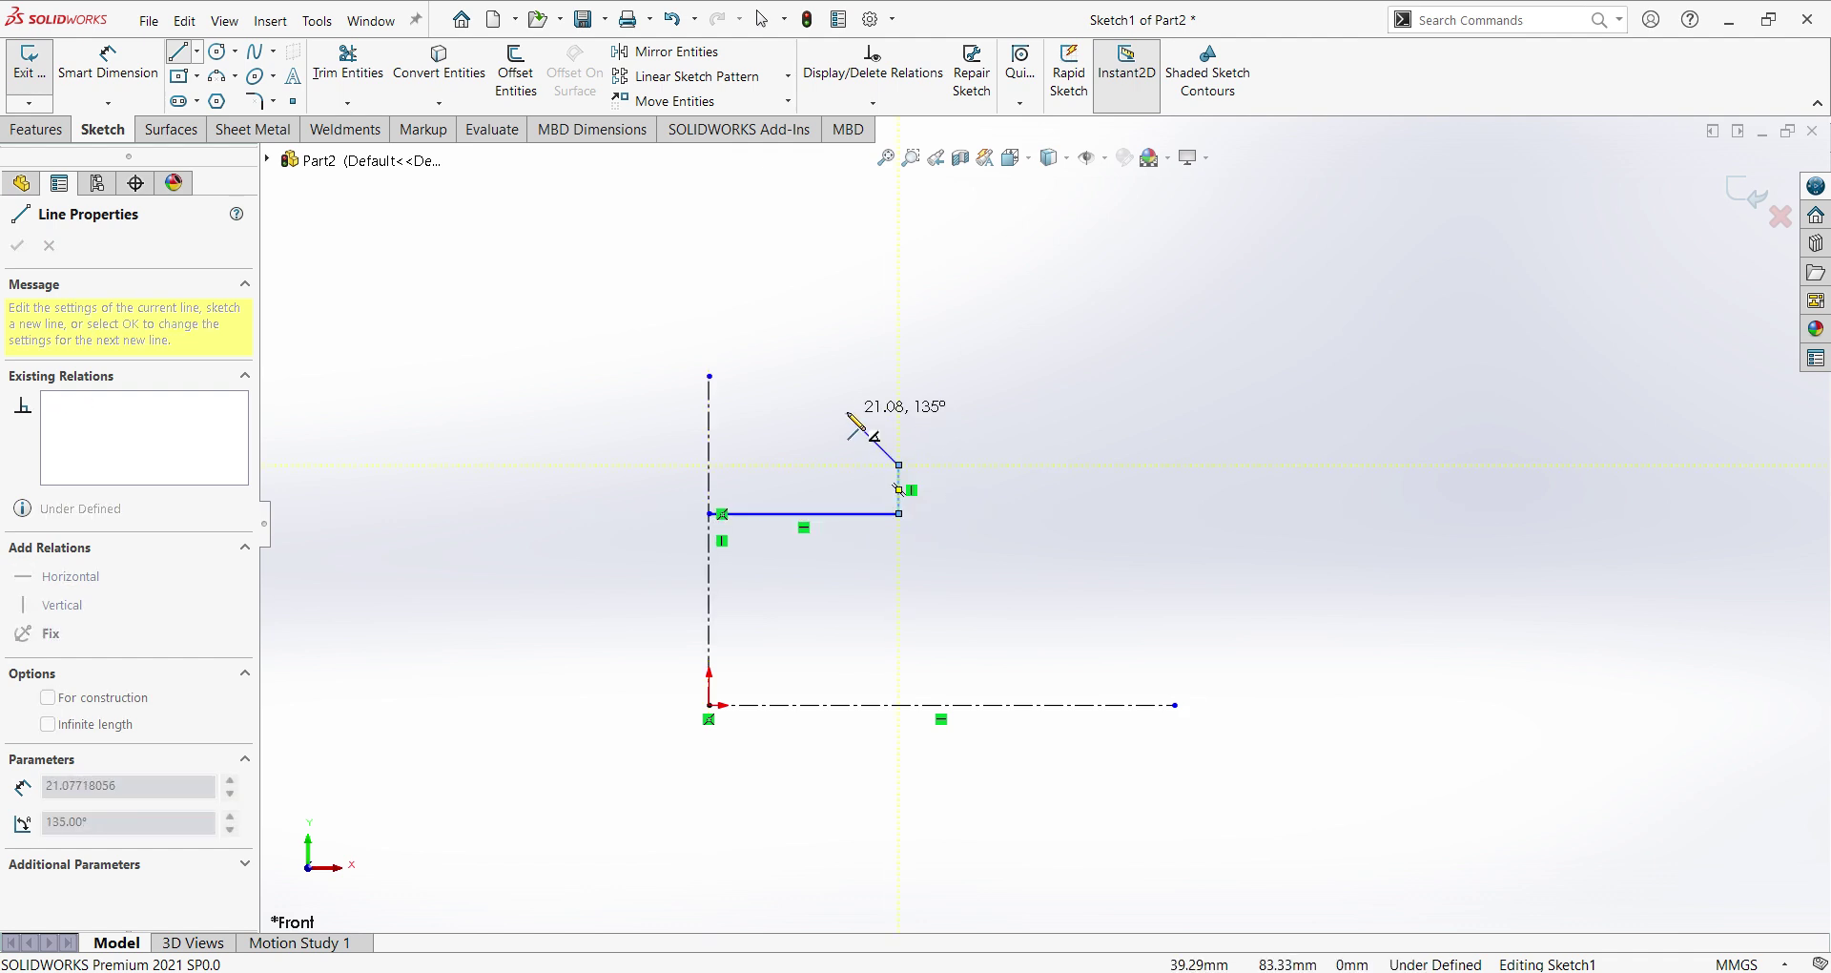
click(798, 411)
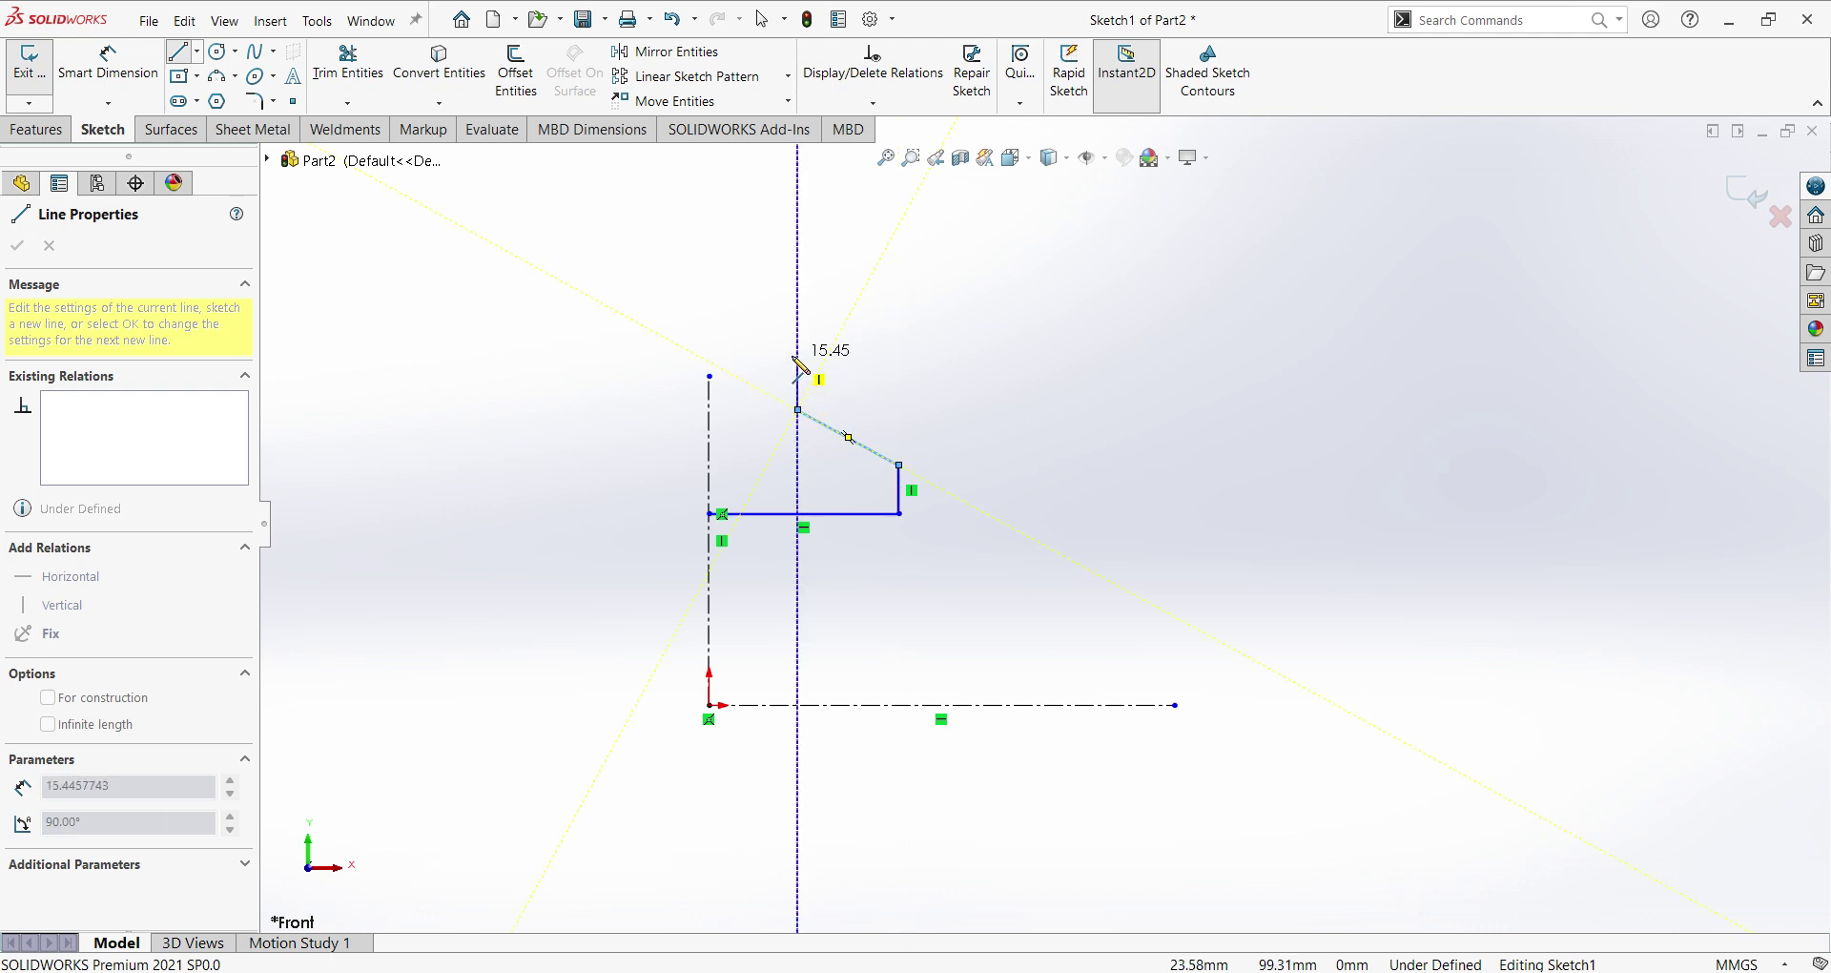
click(798, 355)
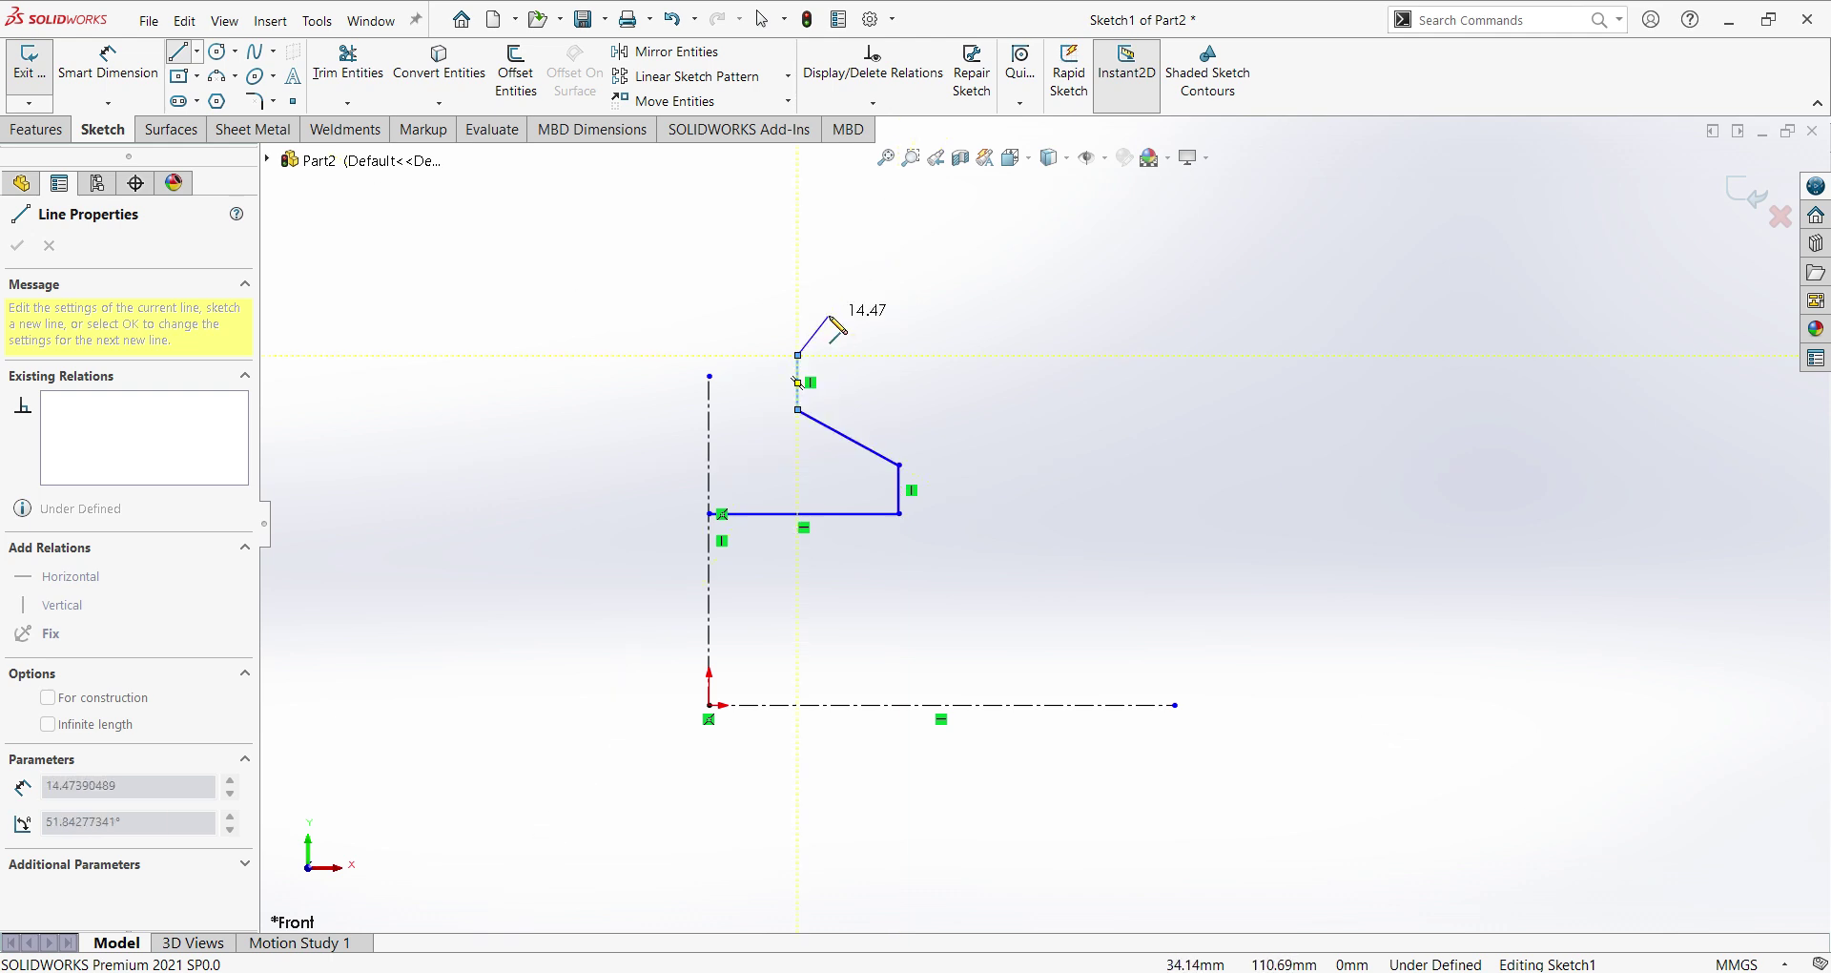
click(829, 314)
click(829, 276)
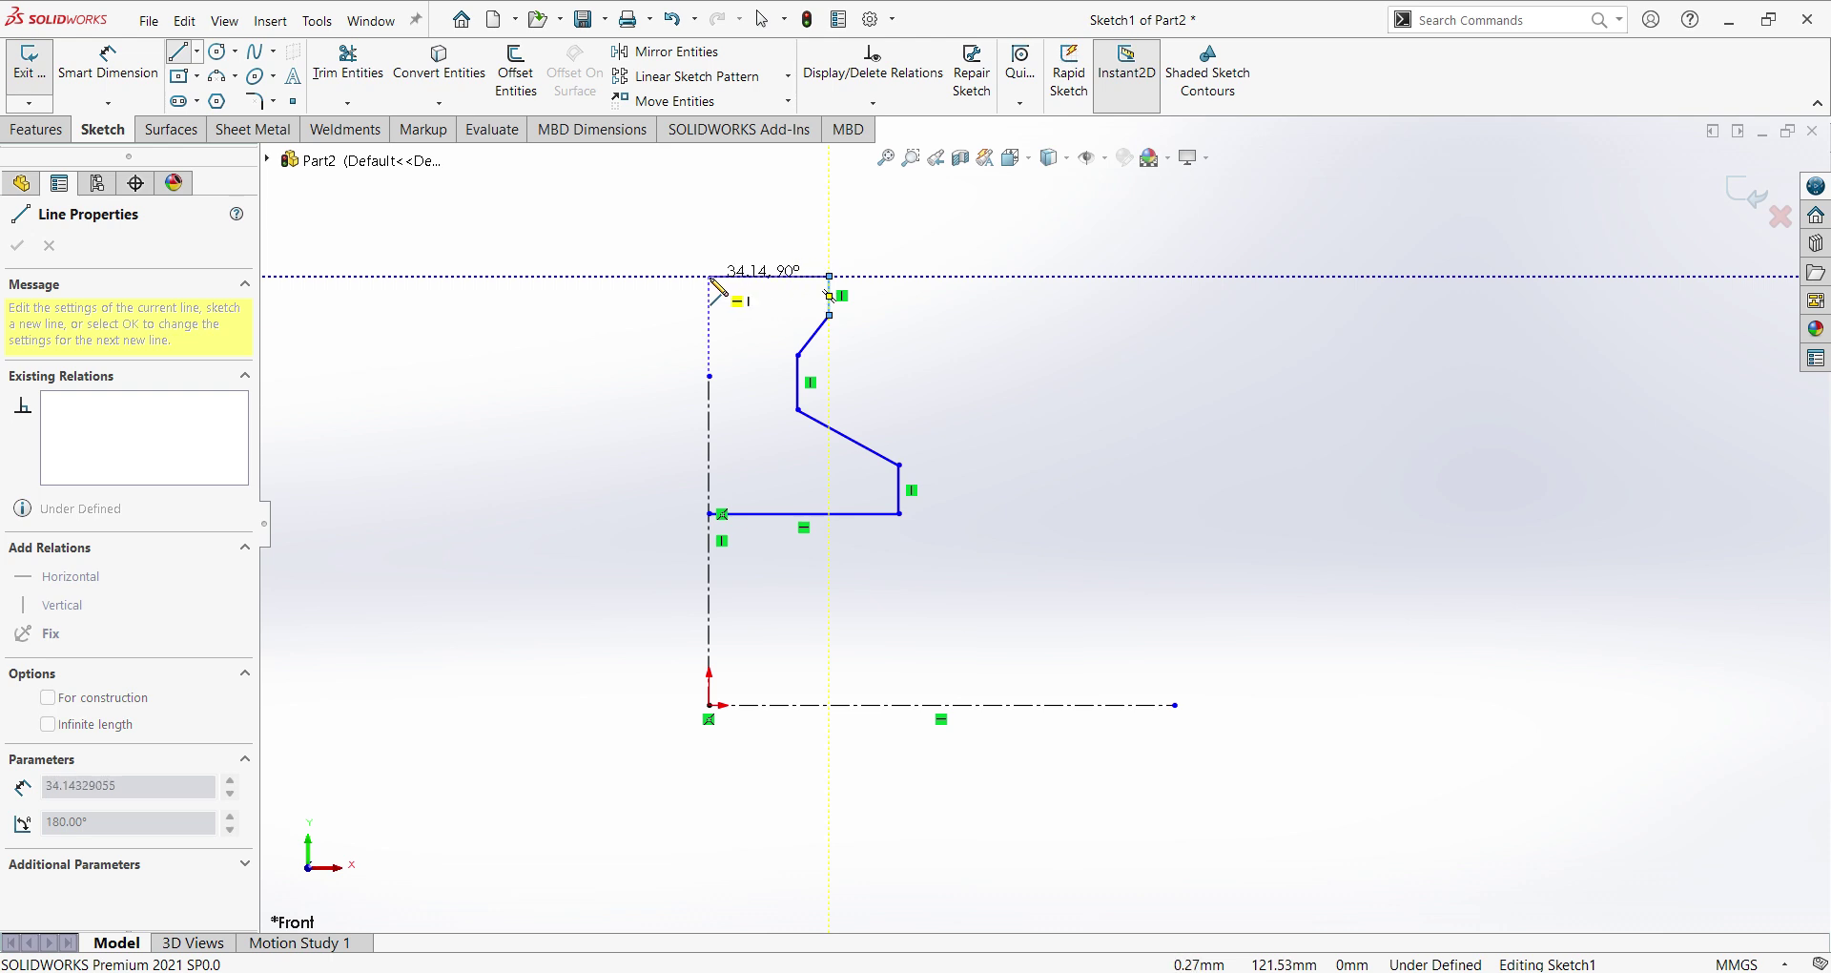
click(707, 276)
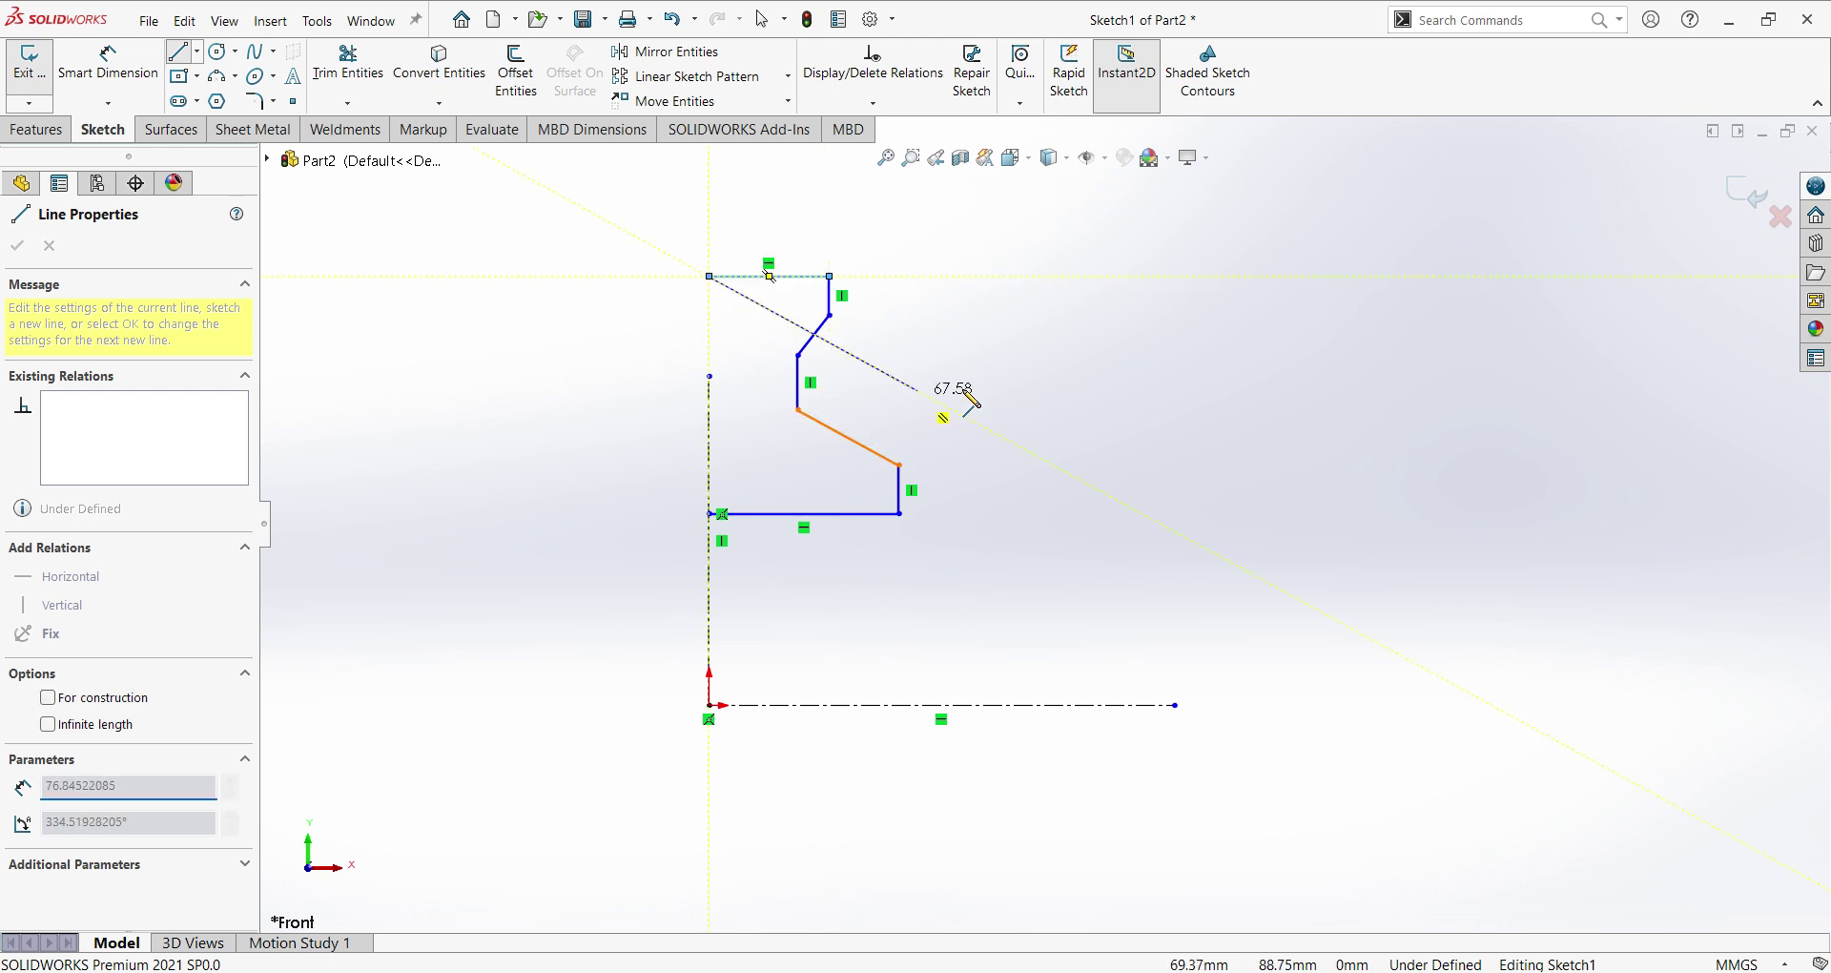
Dimension the profile's outermost horizontal line as a 76 mm diameter about the horizontal centerline.
right_click(966, 365)
click(1130, 338)
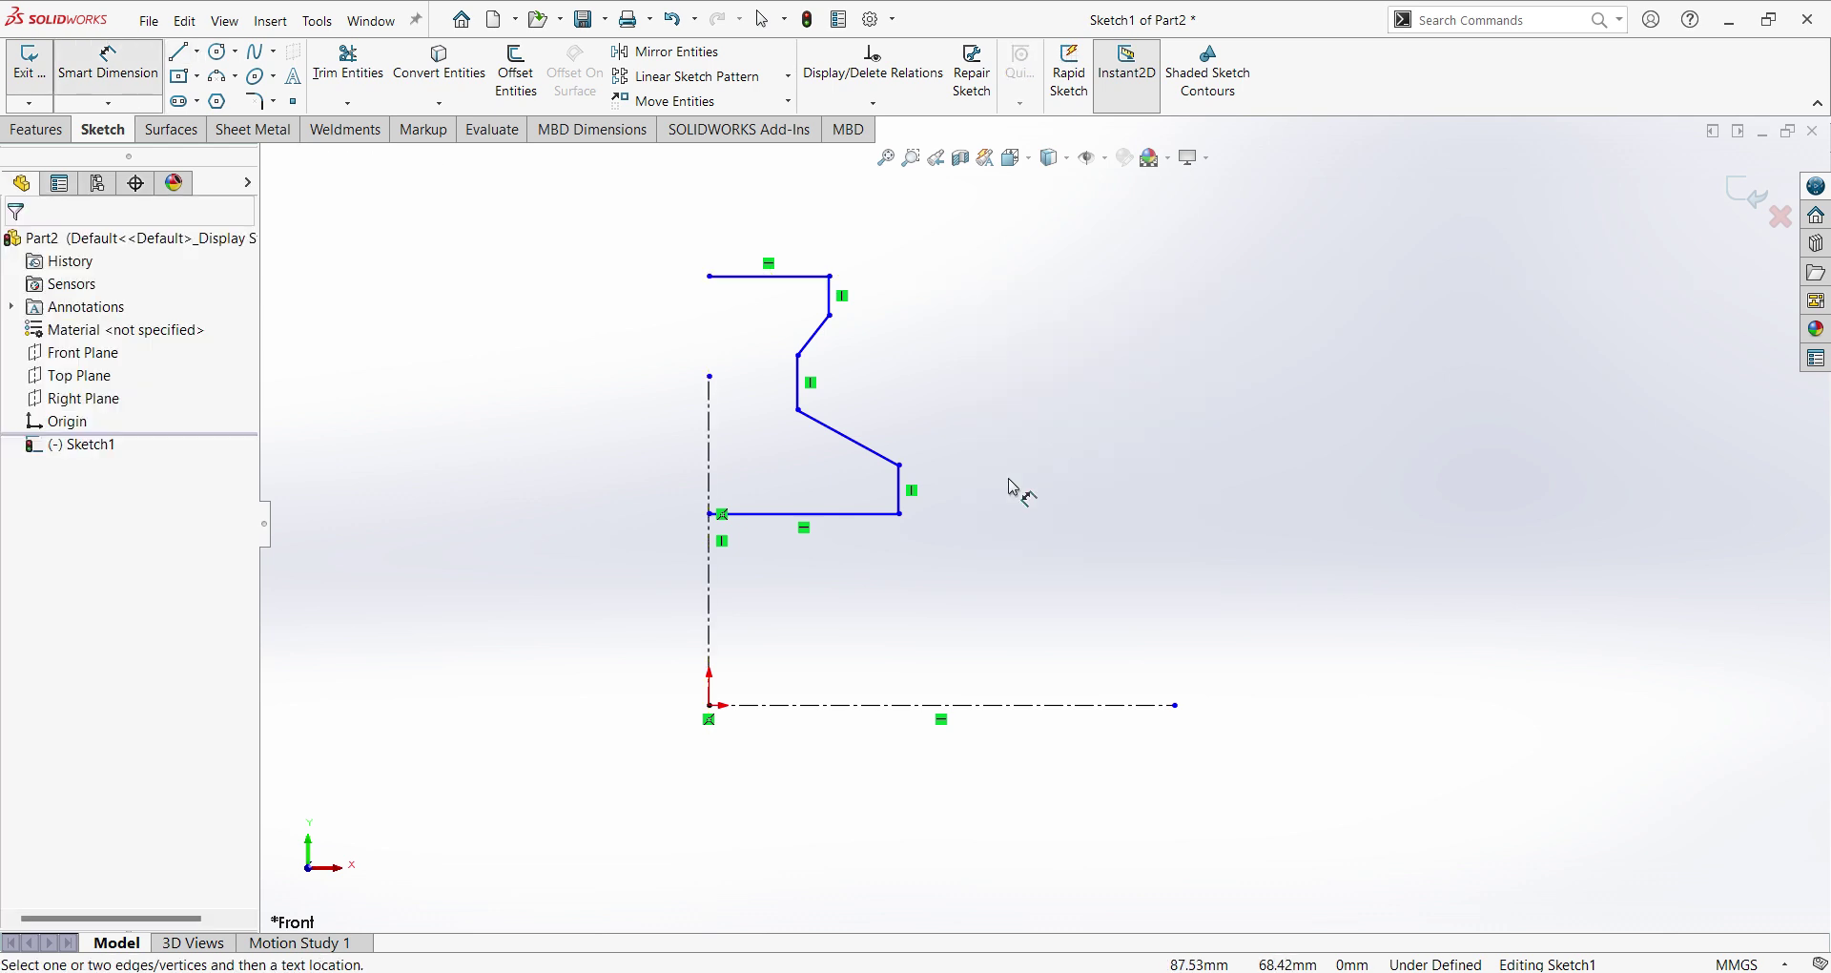
scroll(1031, 548, up, 2)
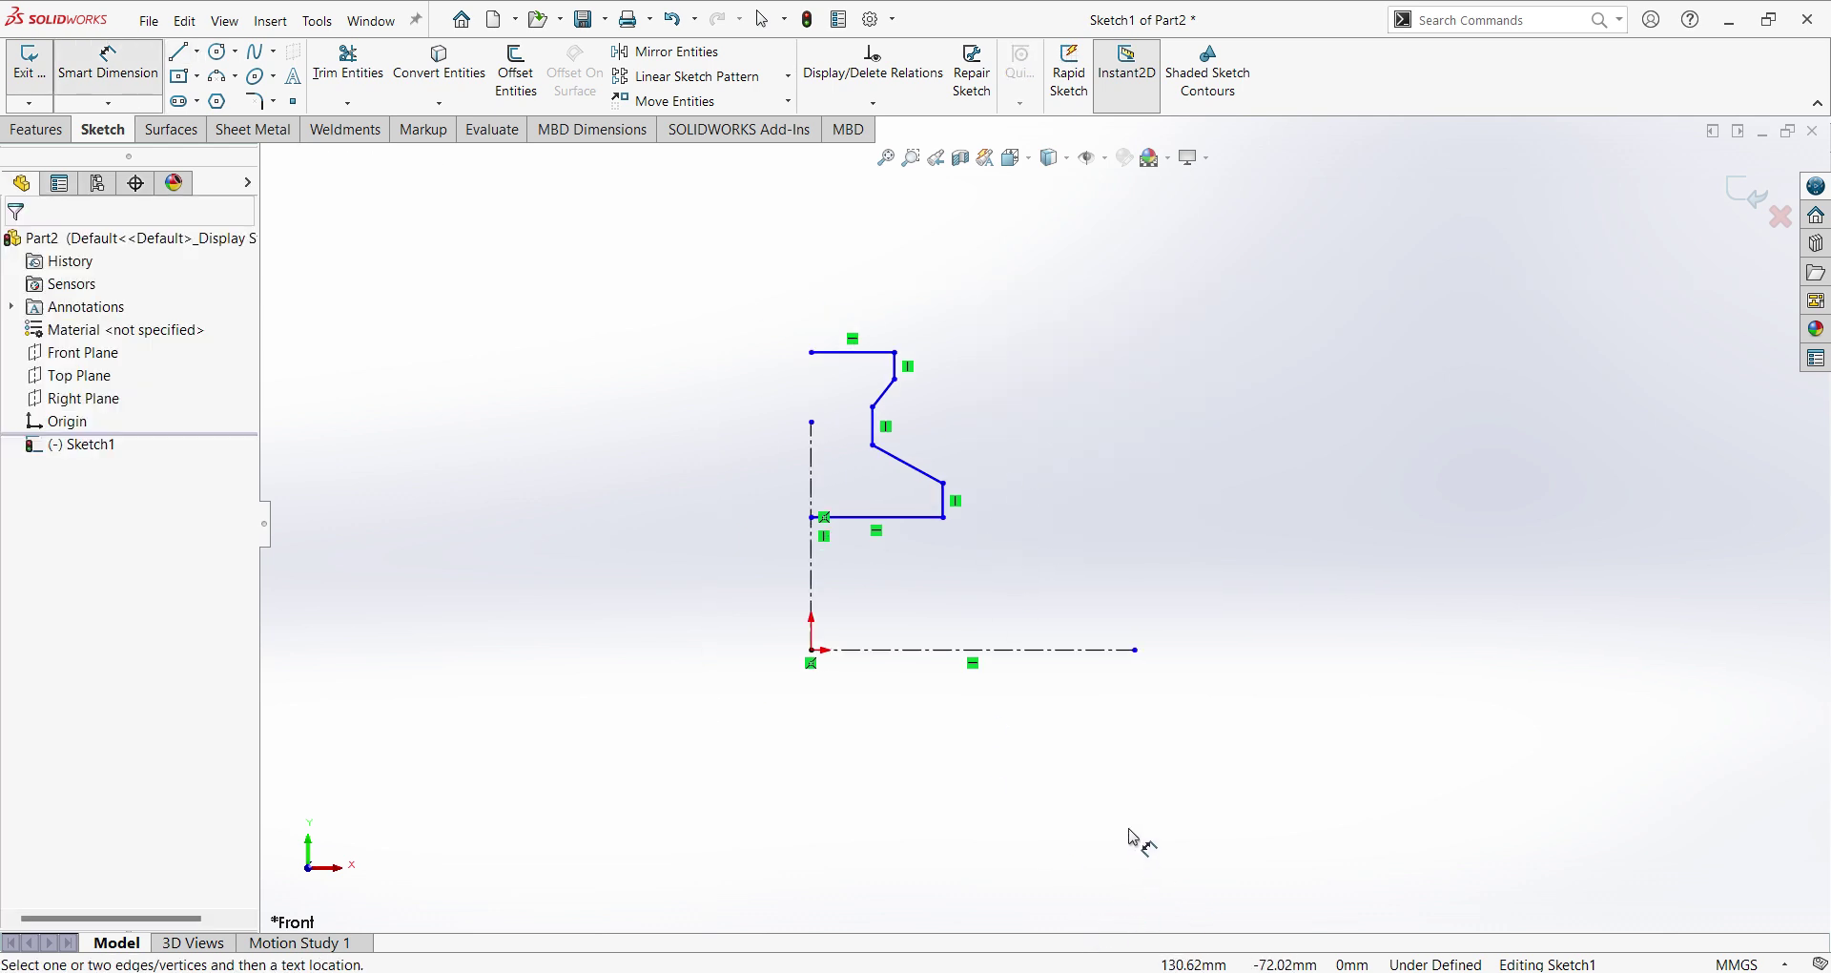
click(868, 361)
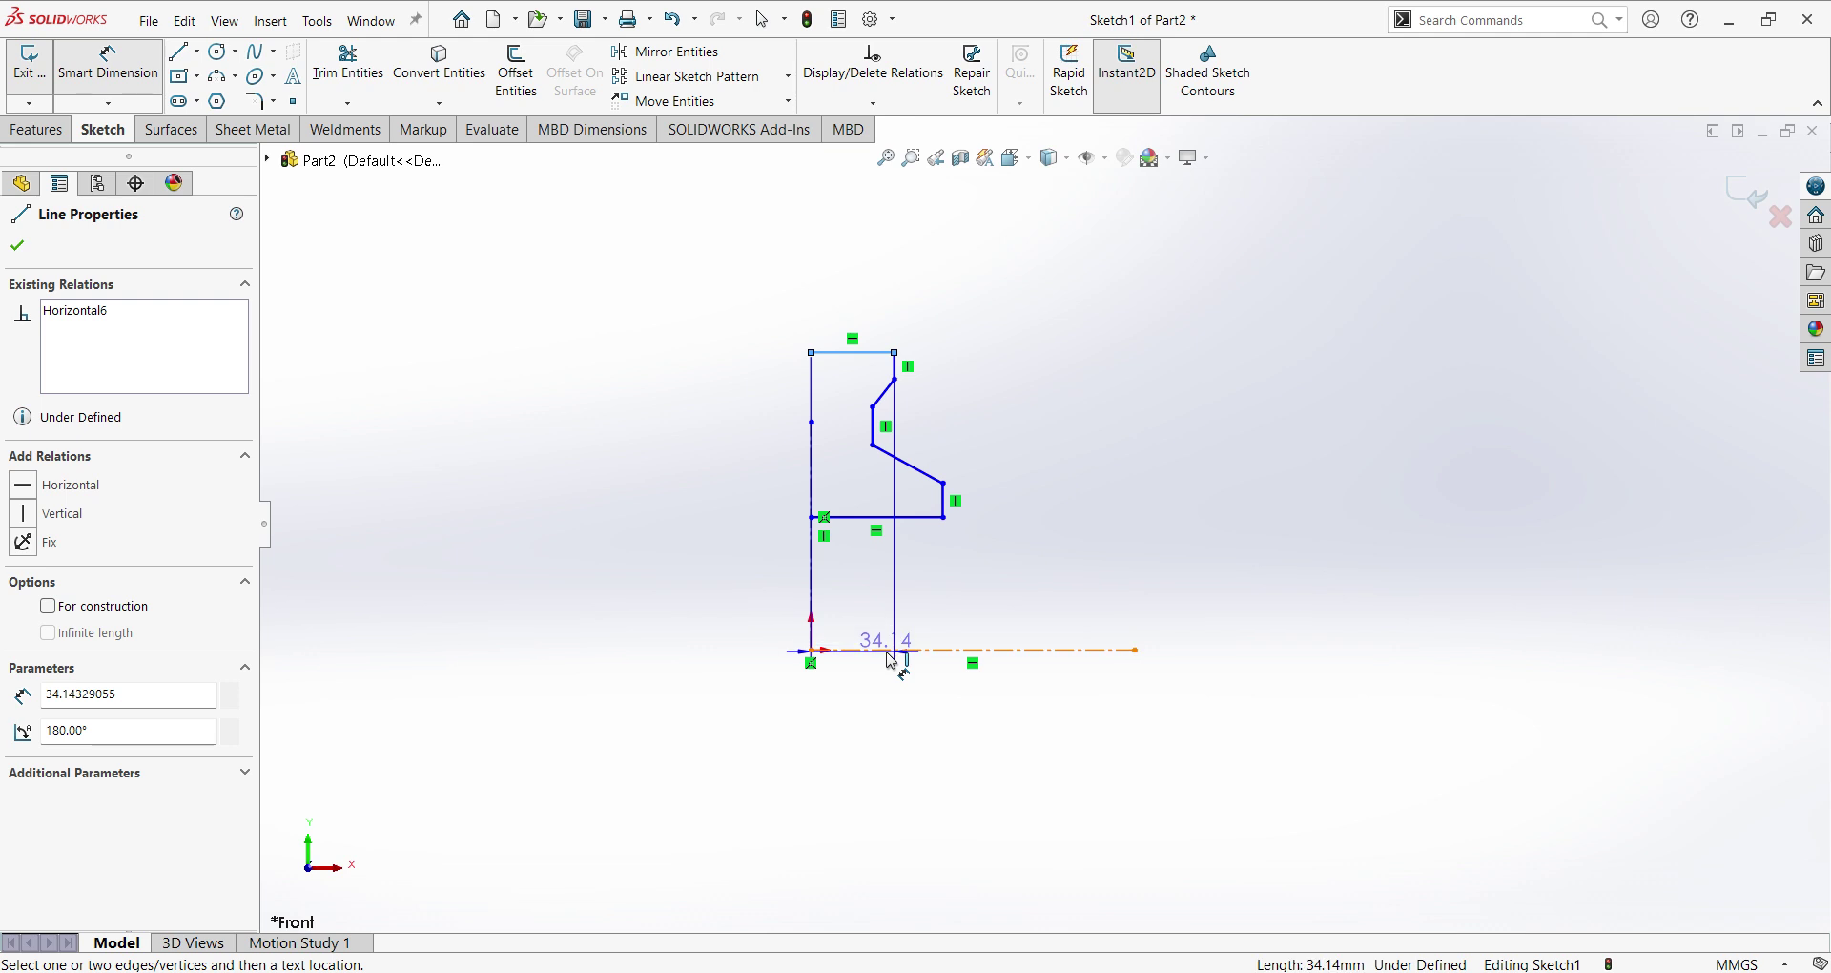
click(629, 716)
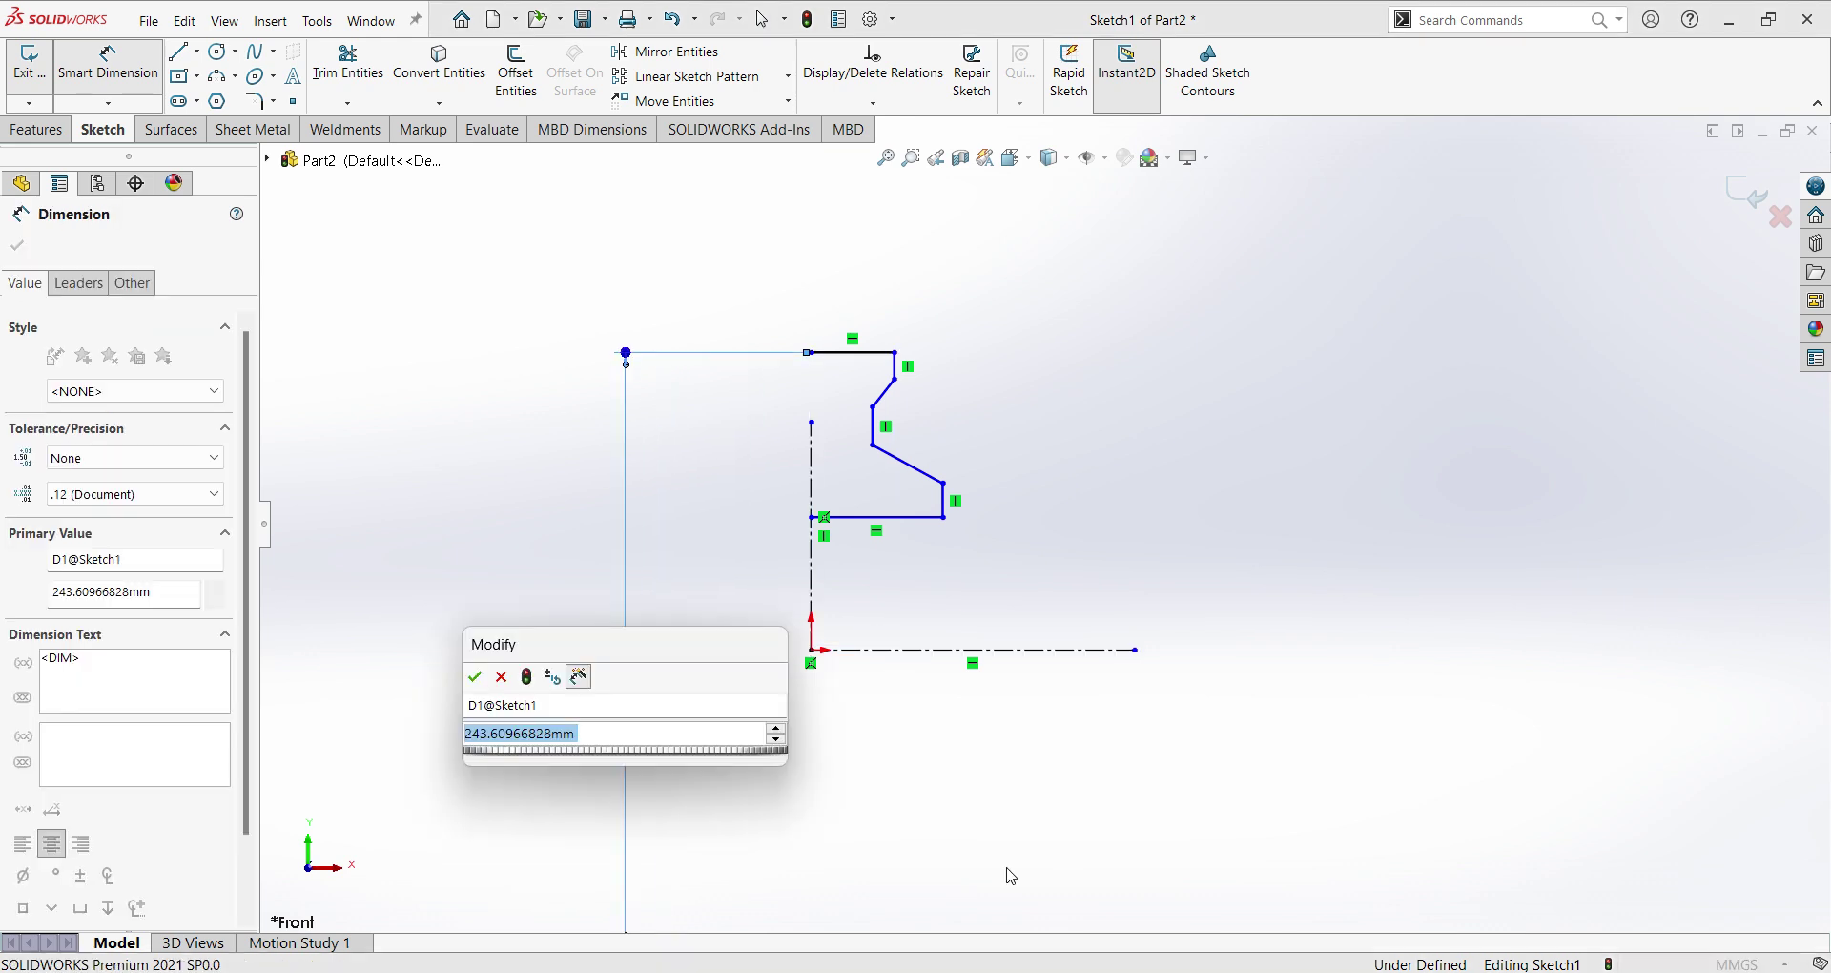
text(76)
key(Return)
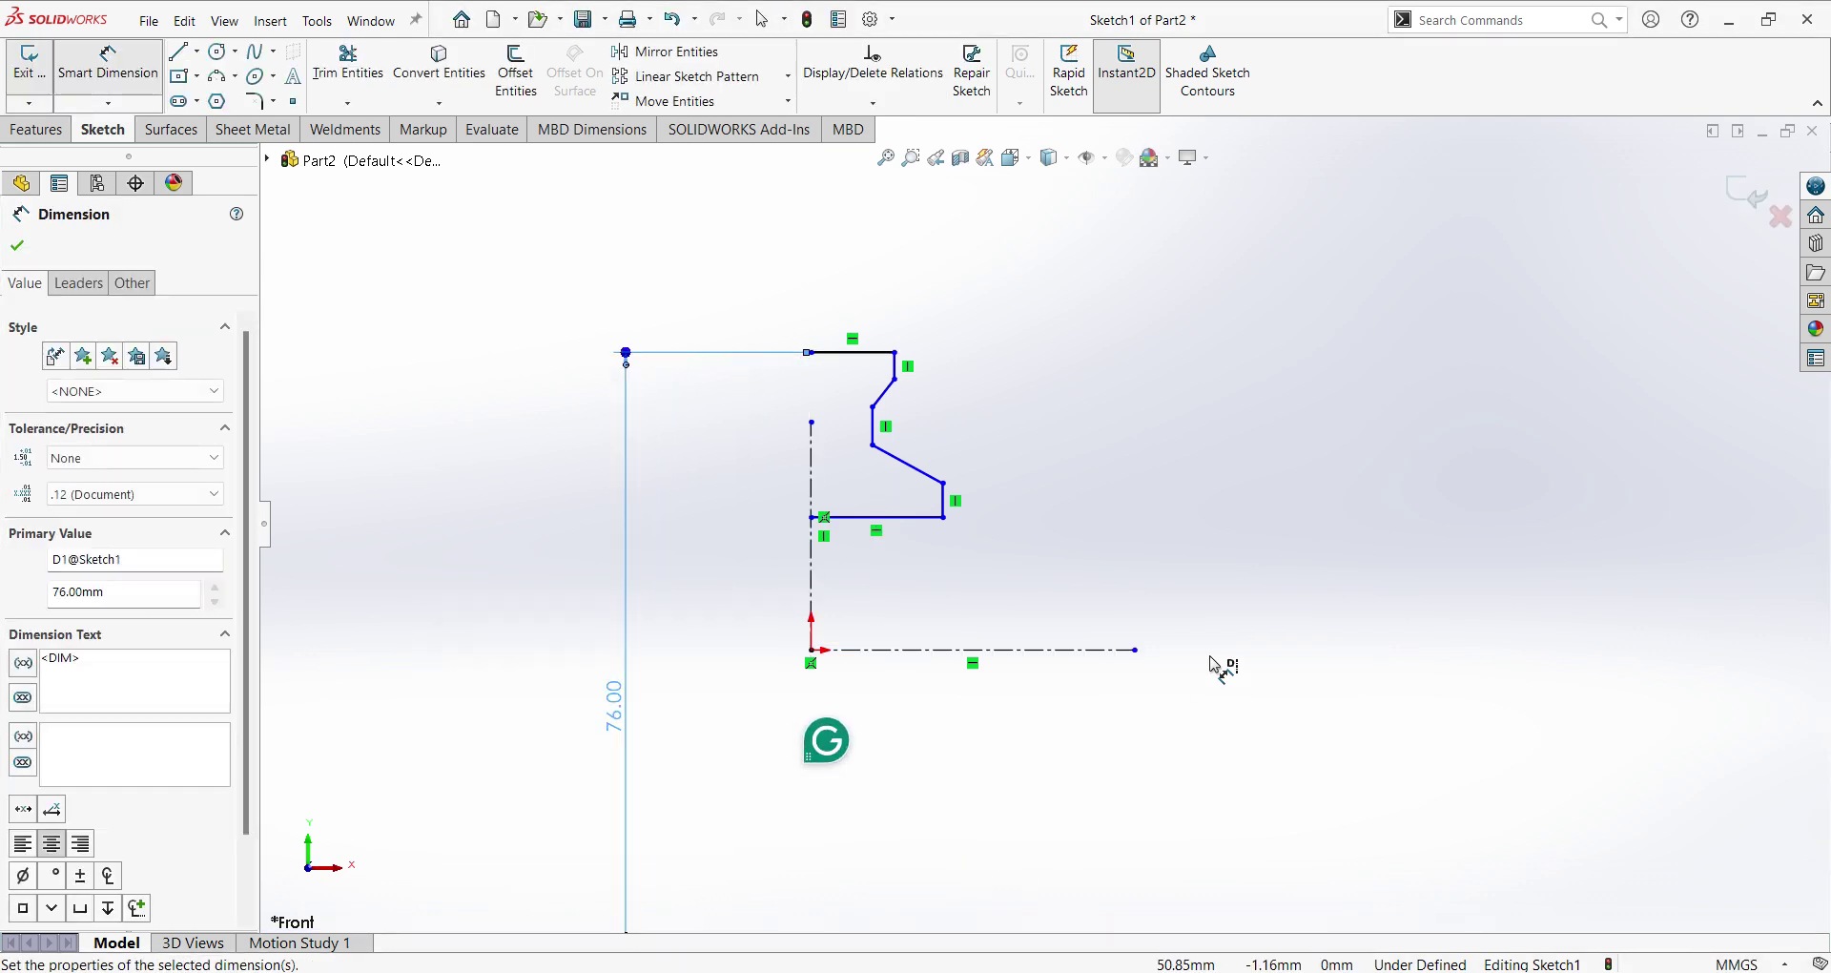
Add diameter dimensions about the horizontal centerline to the rim slope's ends: 70 mm at its outer end and 66 mm at its inner end.
click(895, 381)
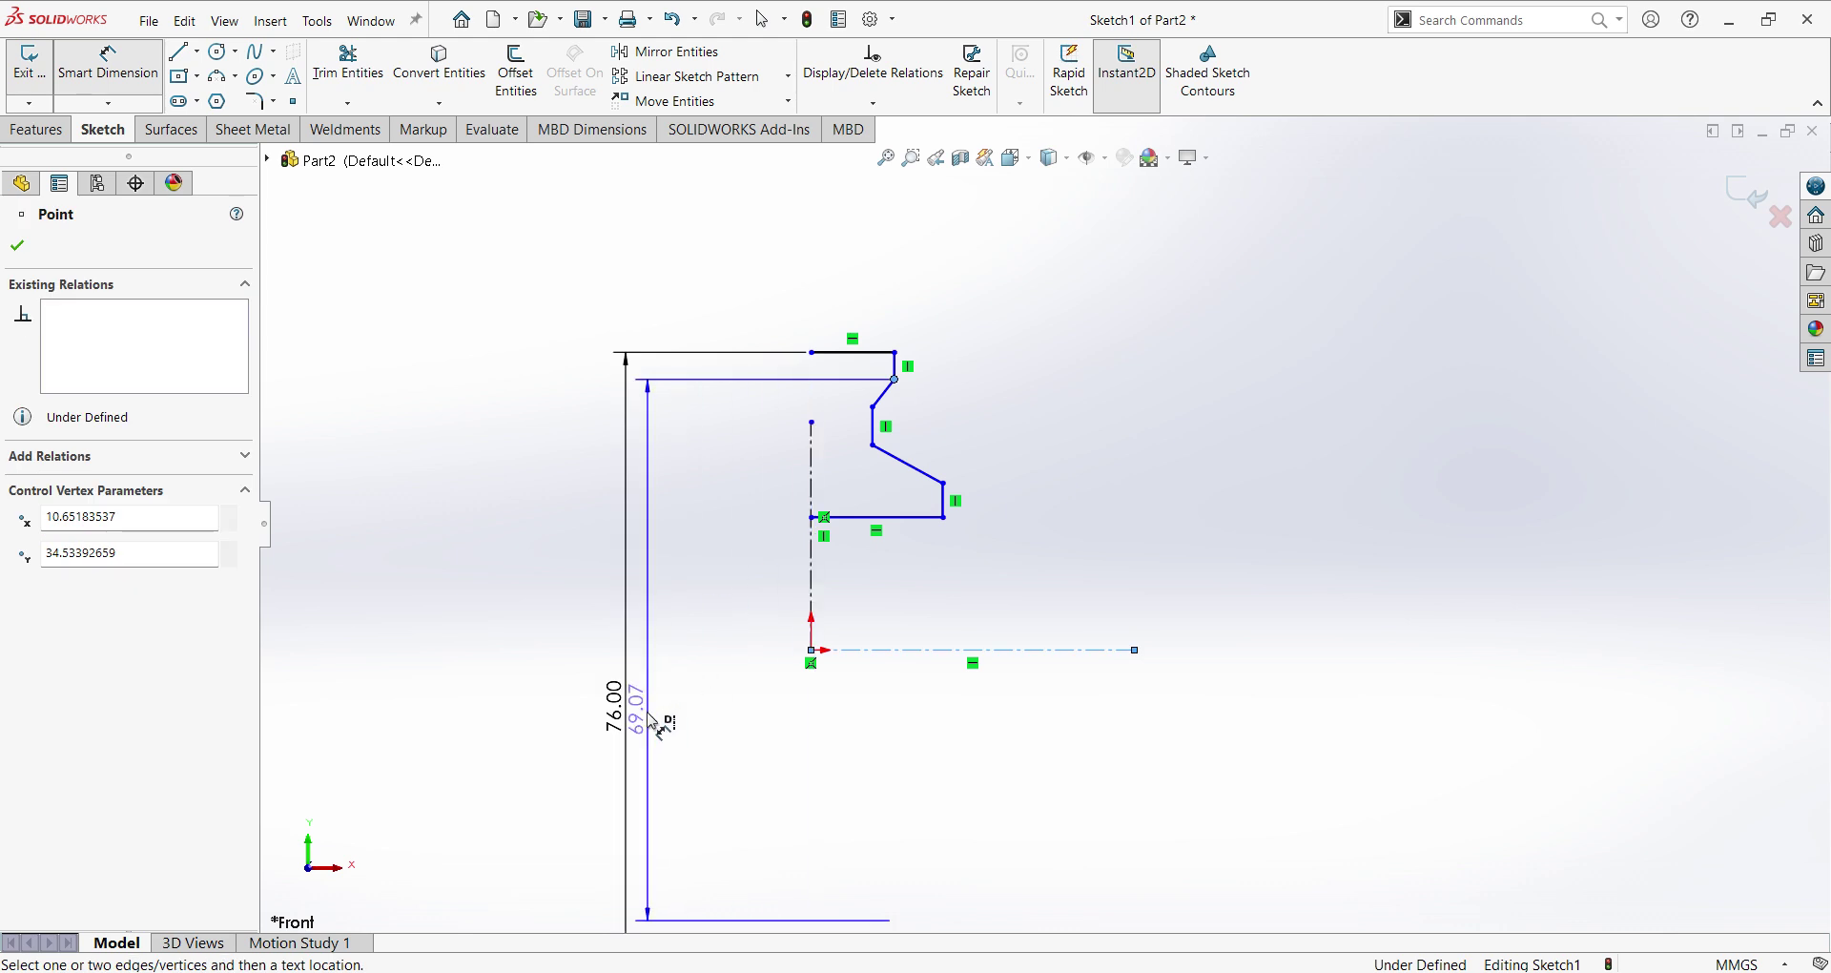
click(672, 725)
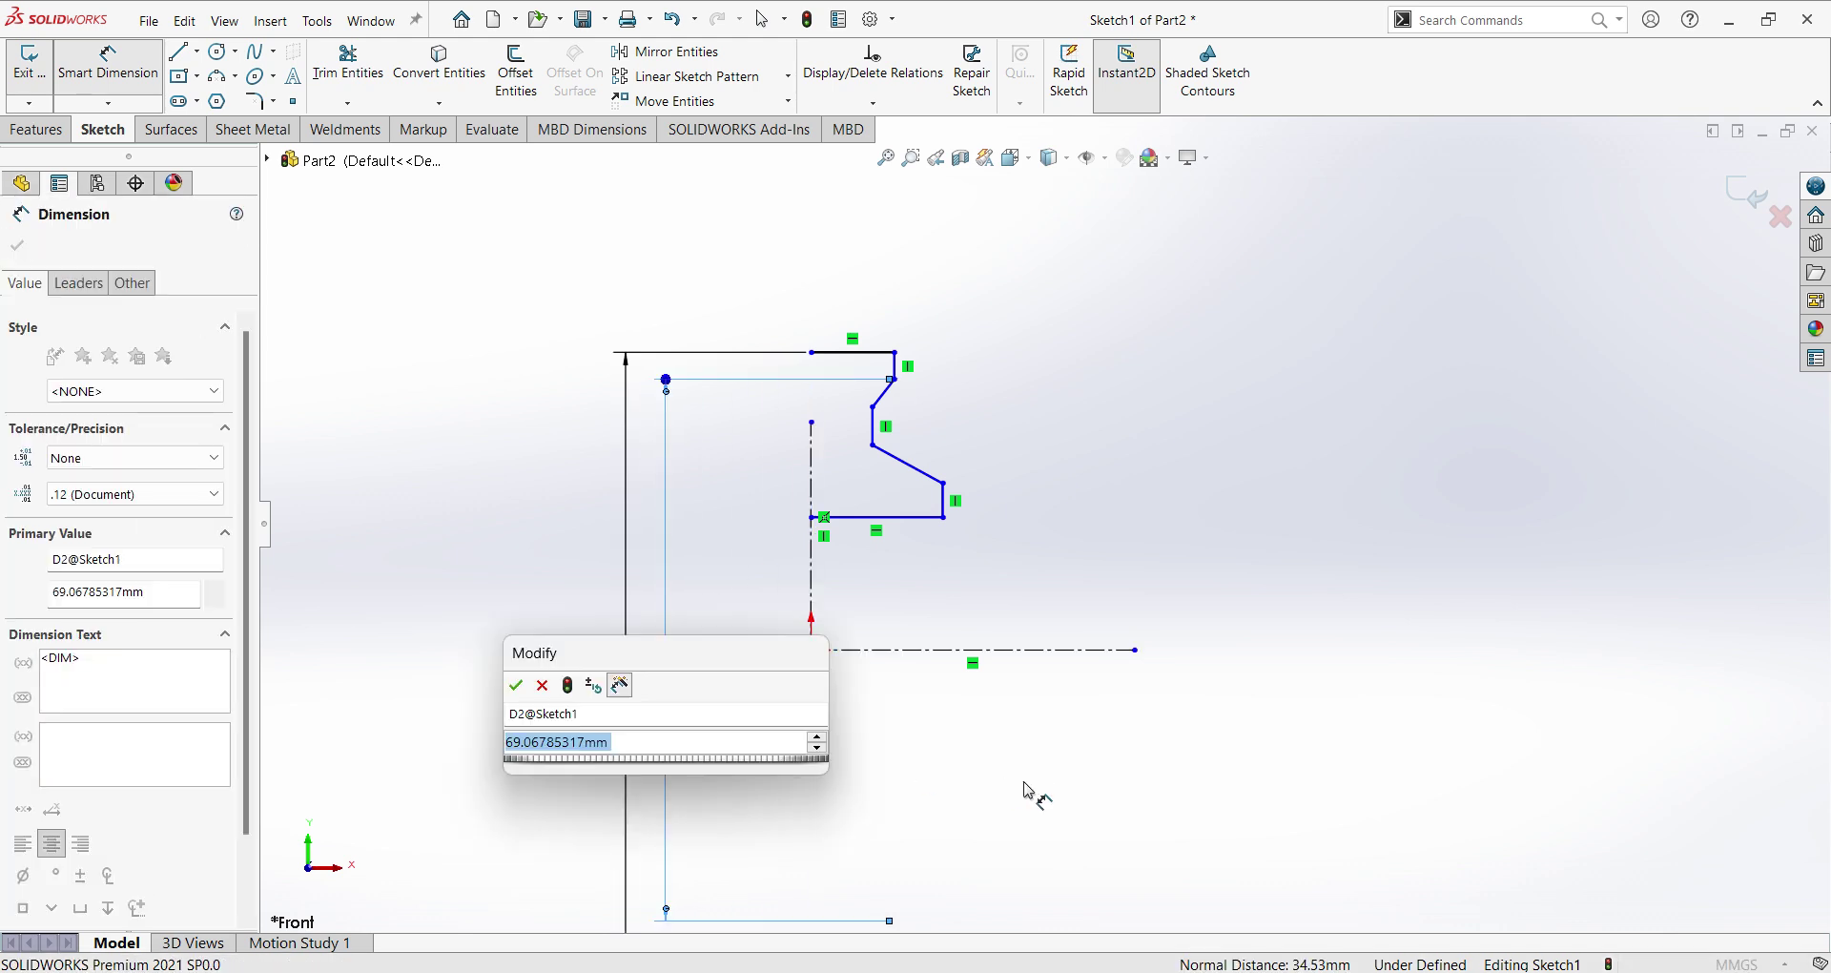
text(70)
key(Return)
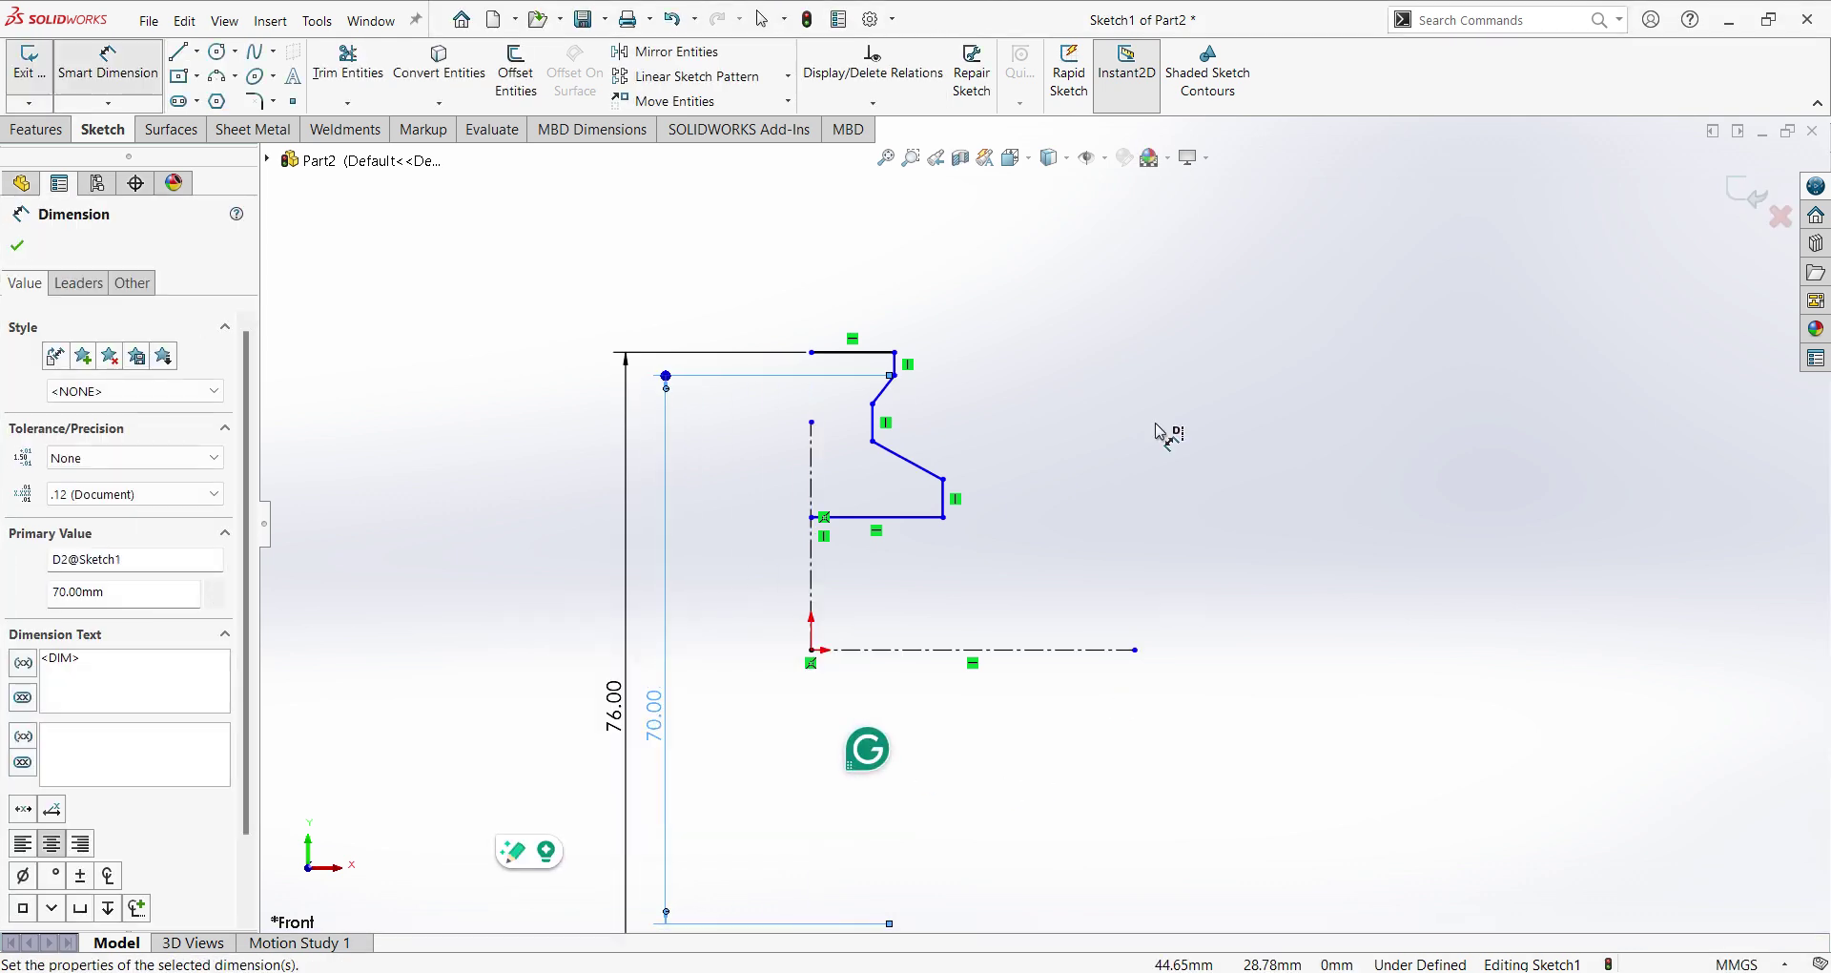
click(873, 406)
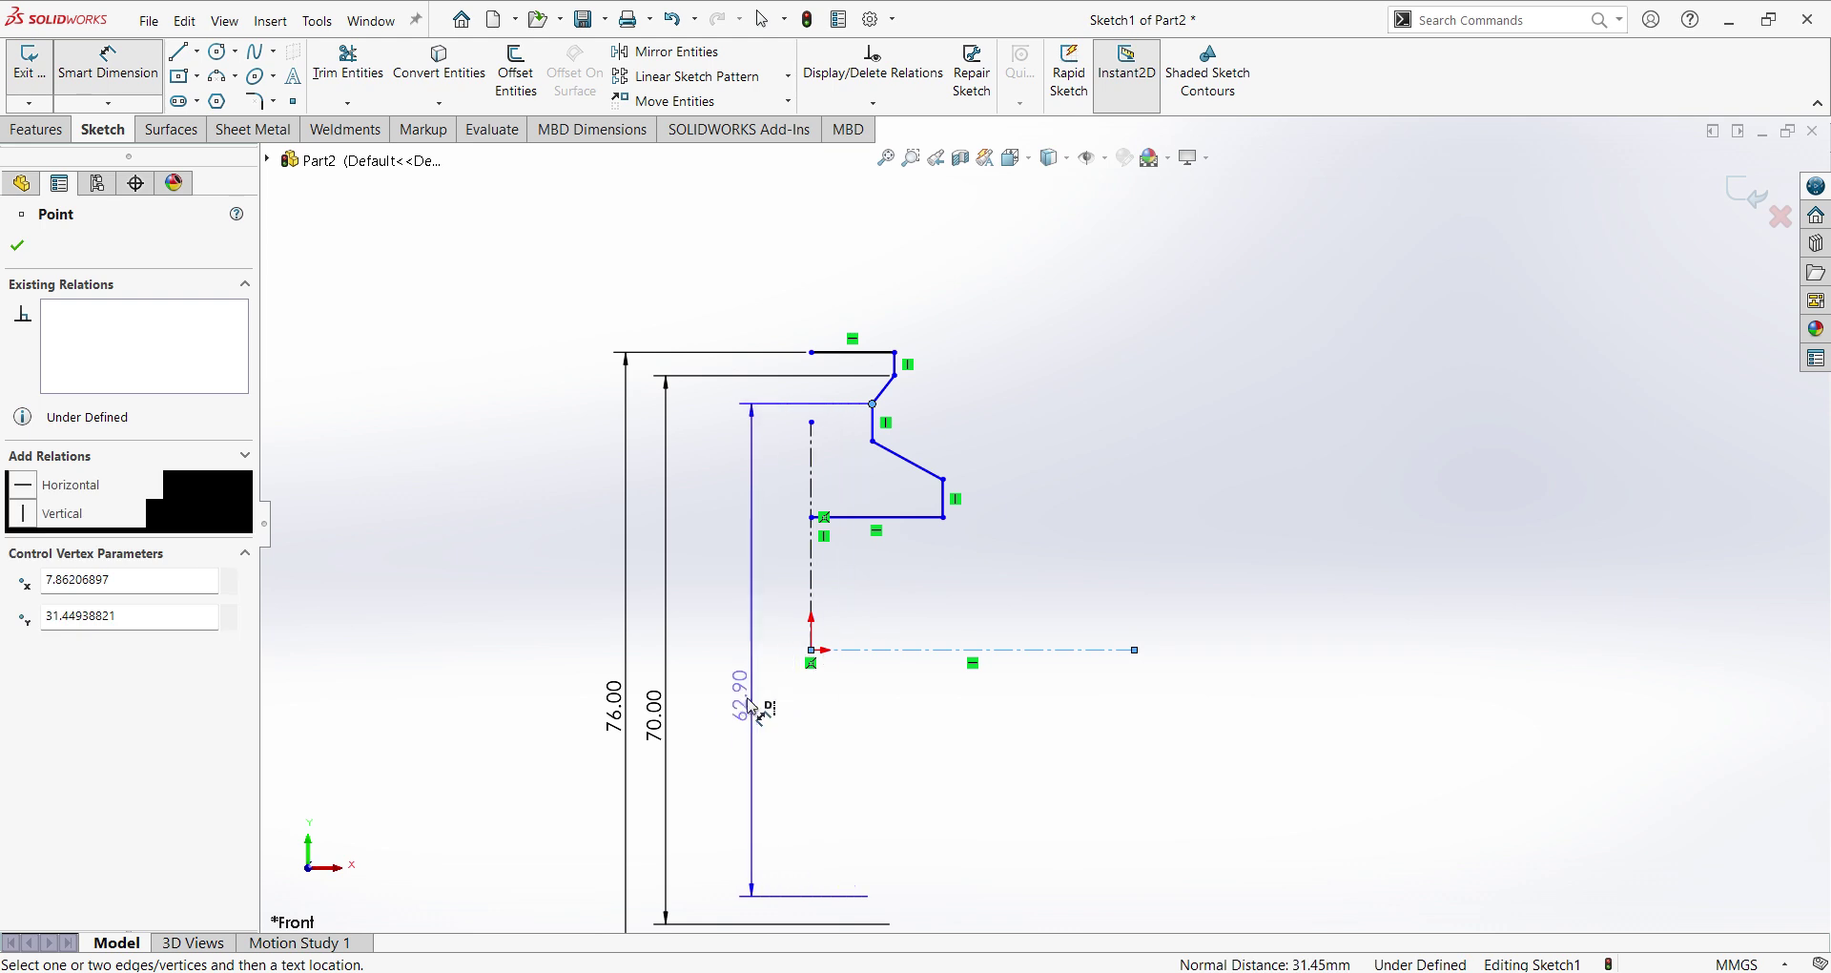
click(707, 732)
text(66)
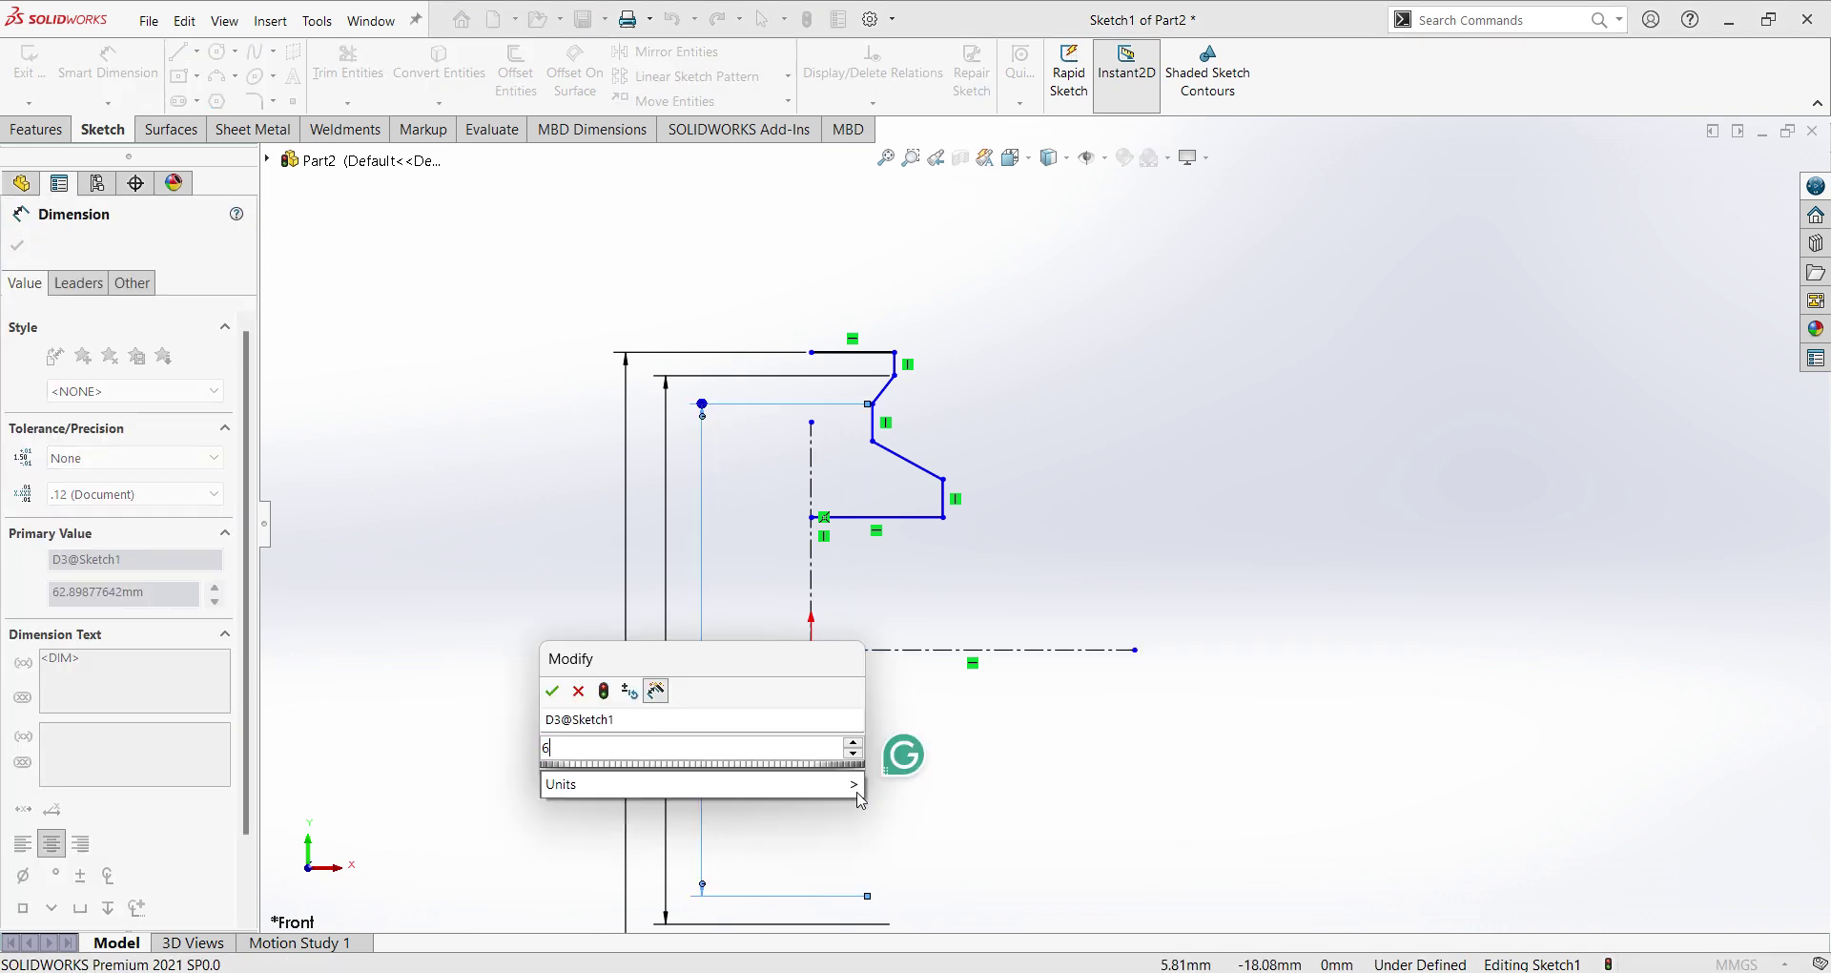
key(Return)
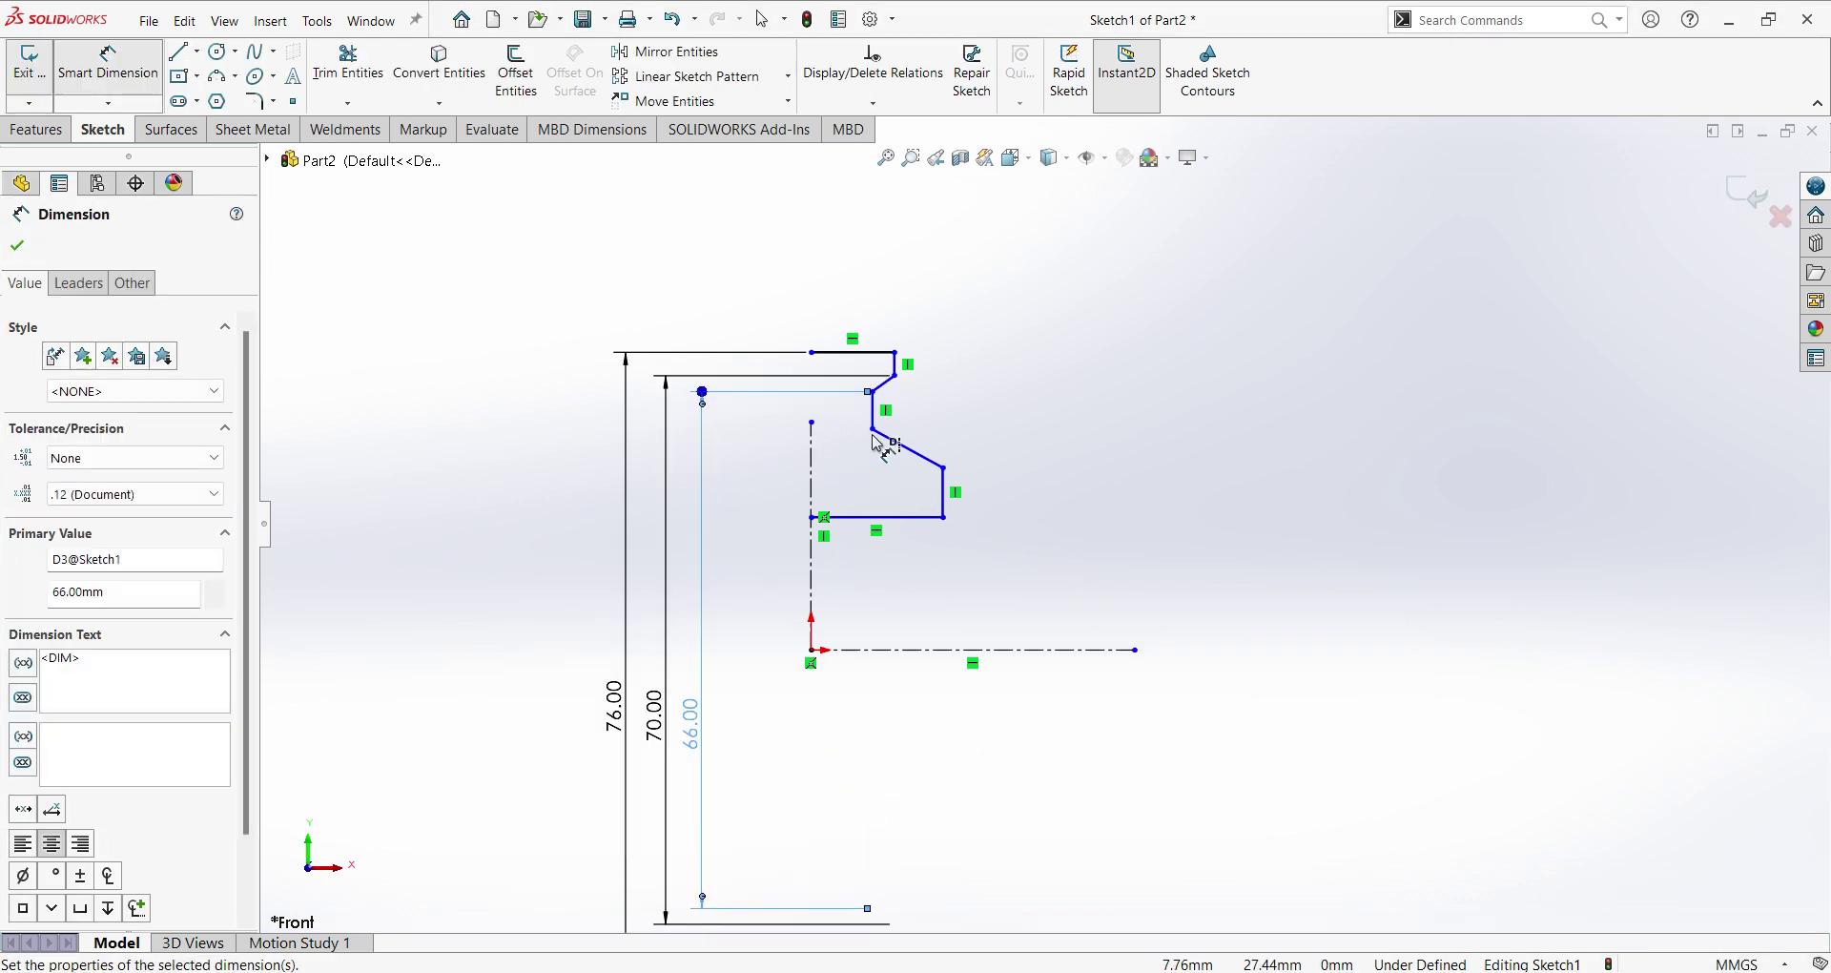
Dimension the hub slope's inner end, where it meets the web, as a 60 mm diameter about the horizontal centerline.
click(874, 429)
click(734, 753)
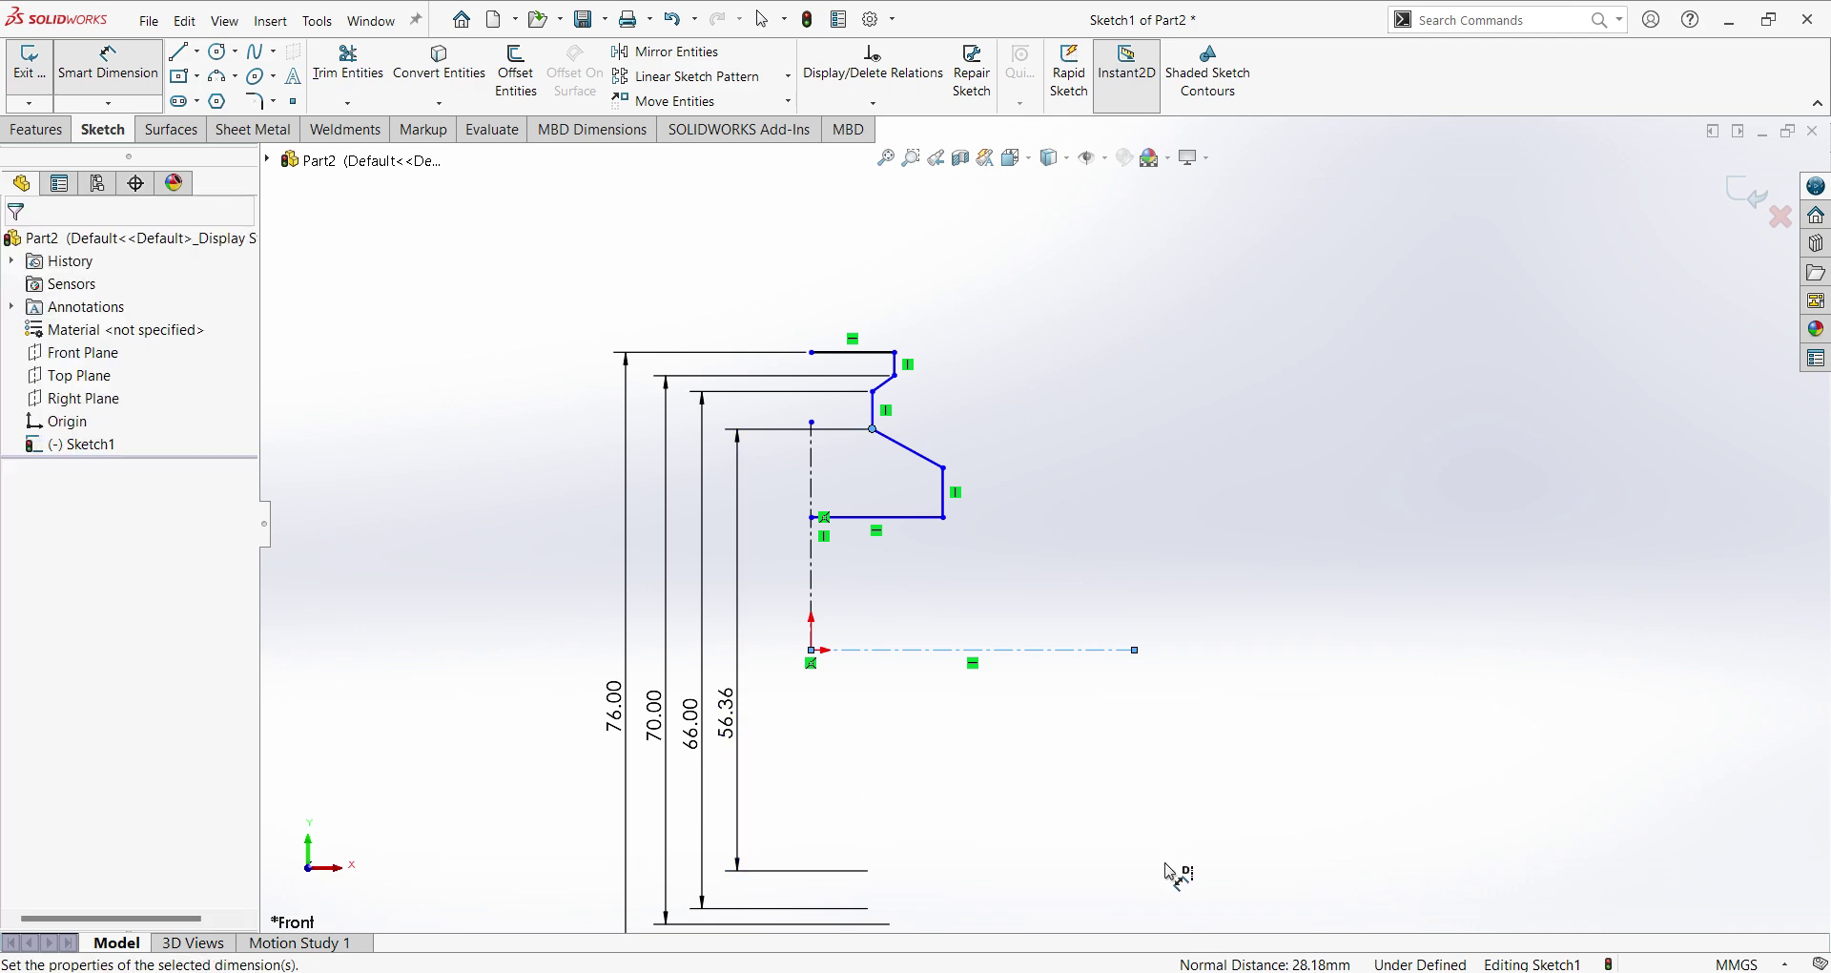
text(60)
key(Return)
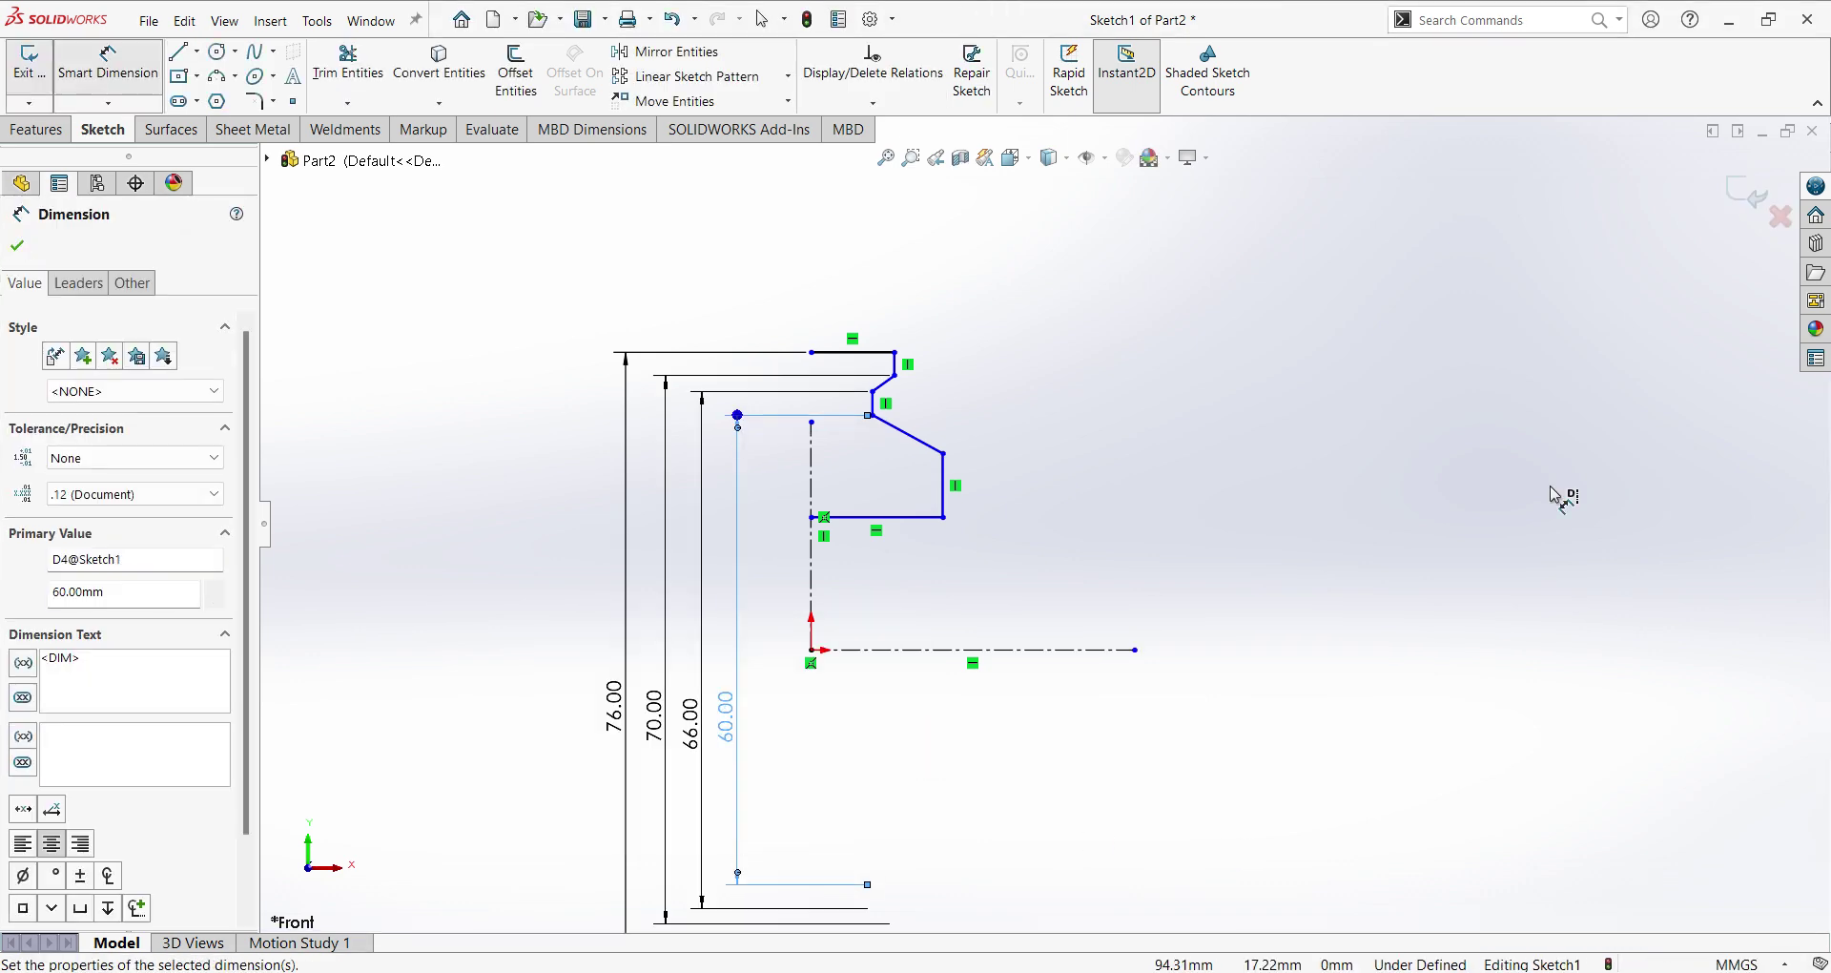
Check the Roller.png drawing and correct the diameter at the hub slope's inner end to 40 mm.
key(alt+Tab)
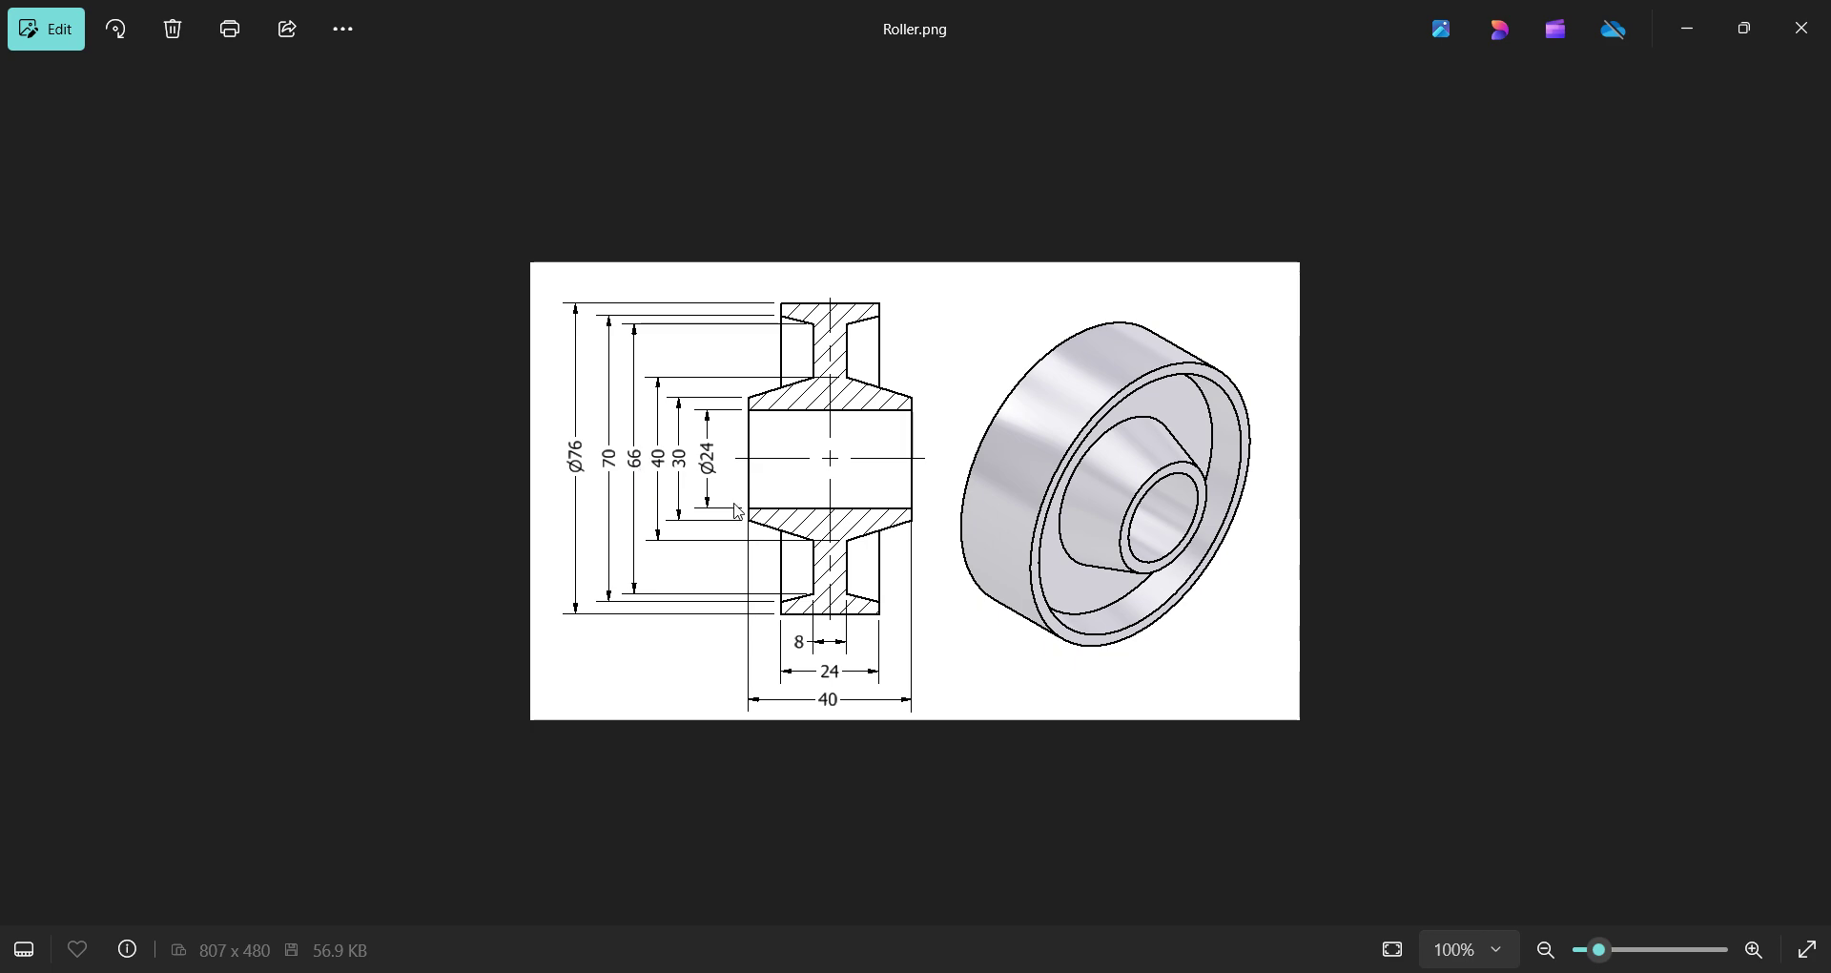
key(alt+Tab)
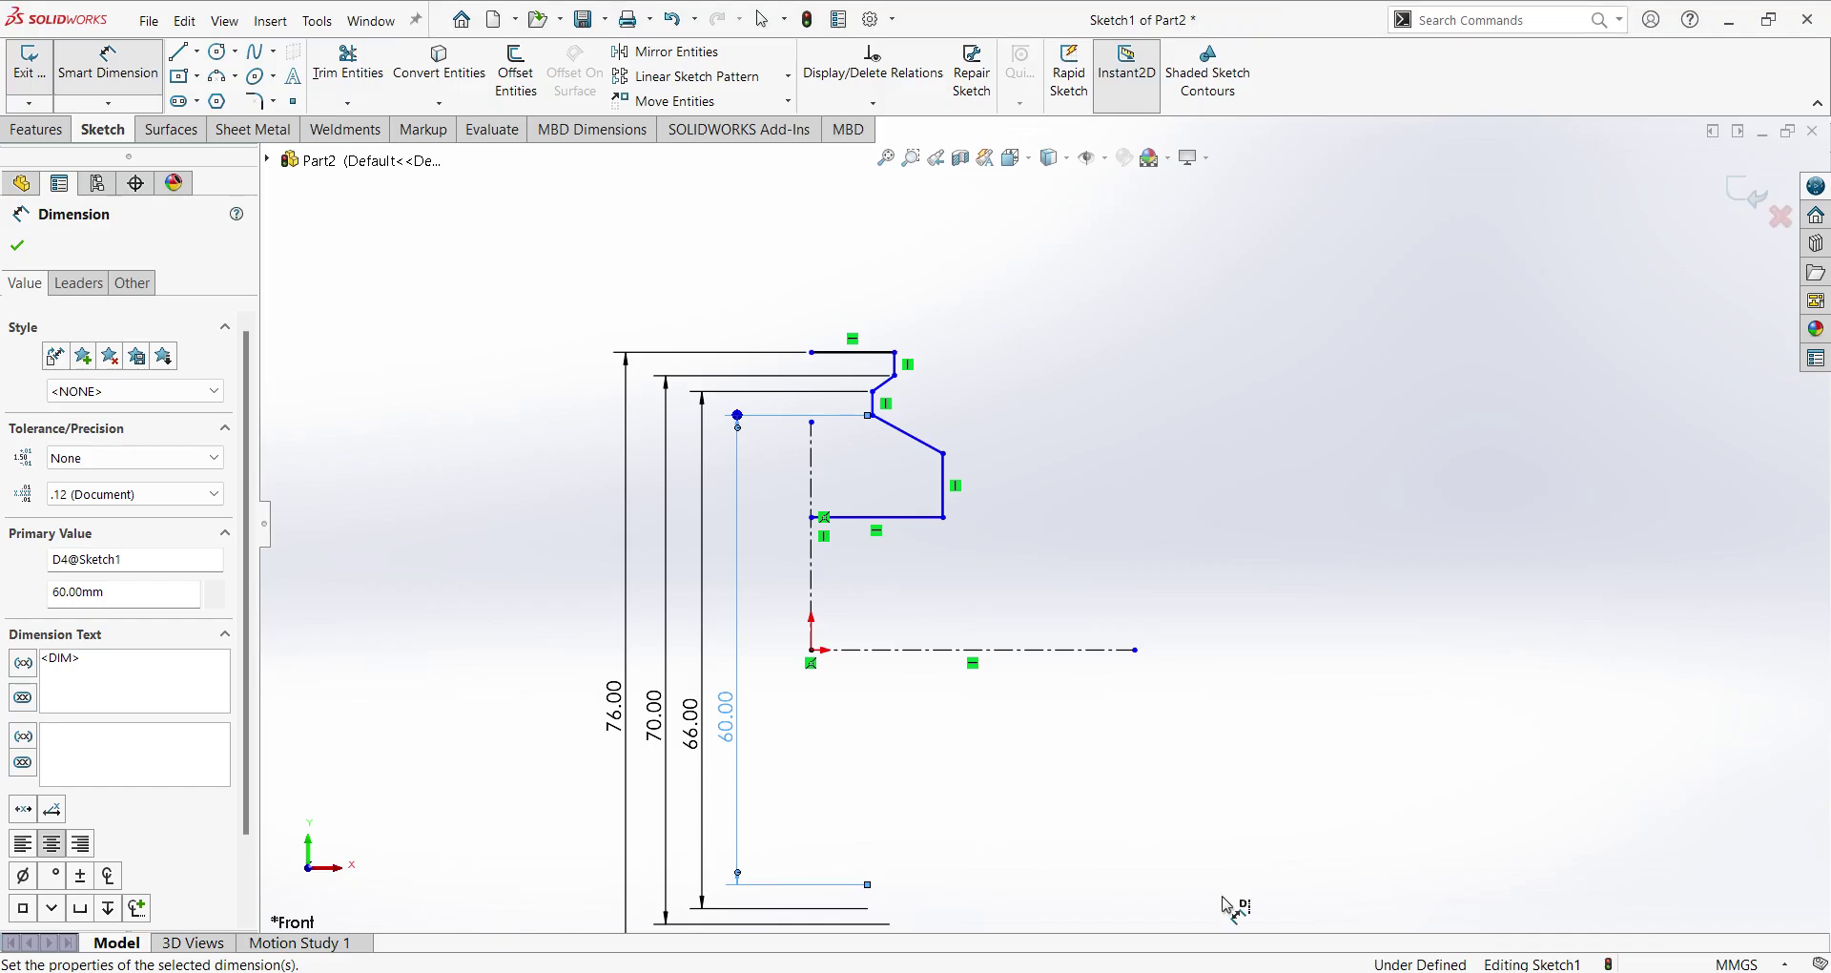
click(725, 722)
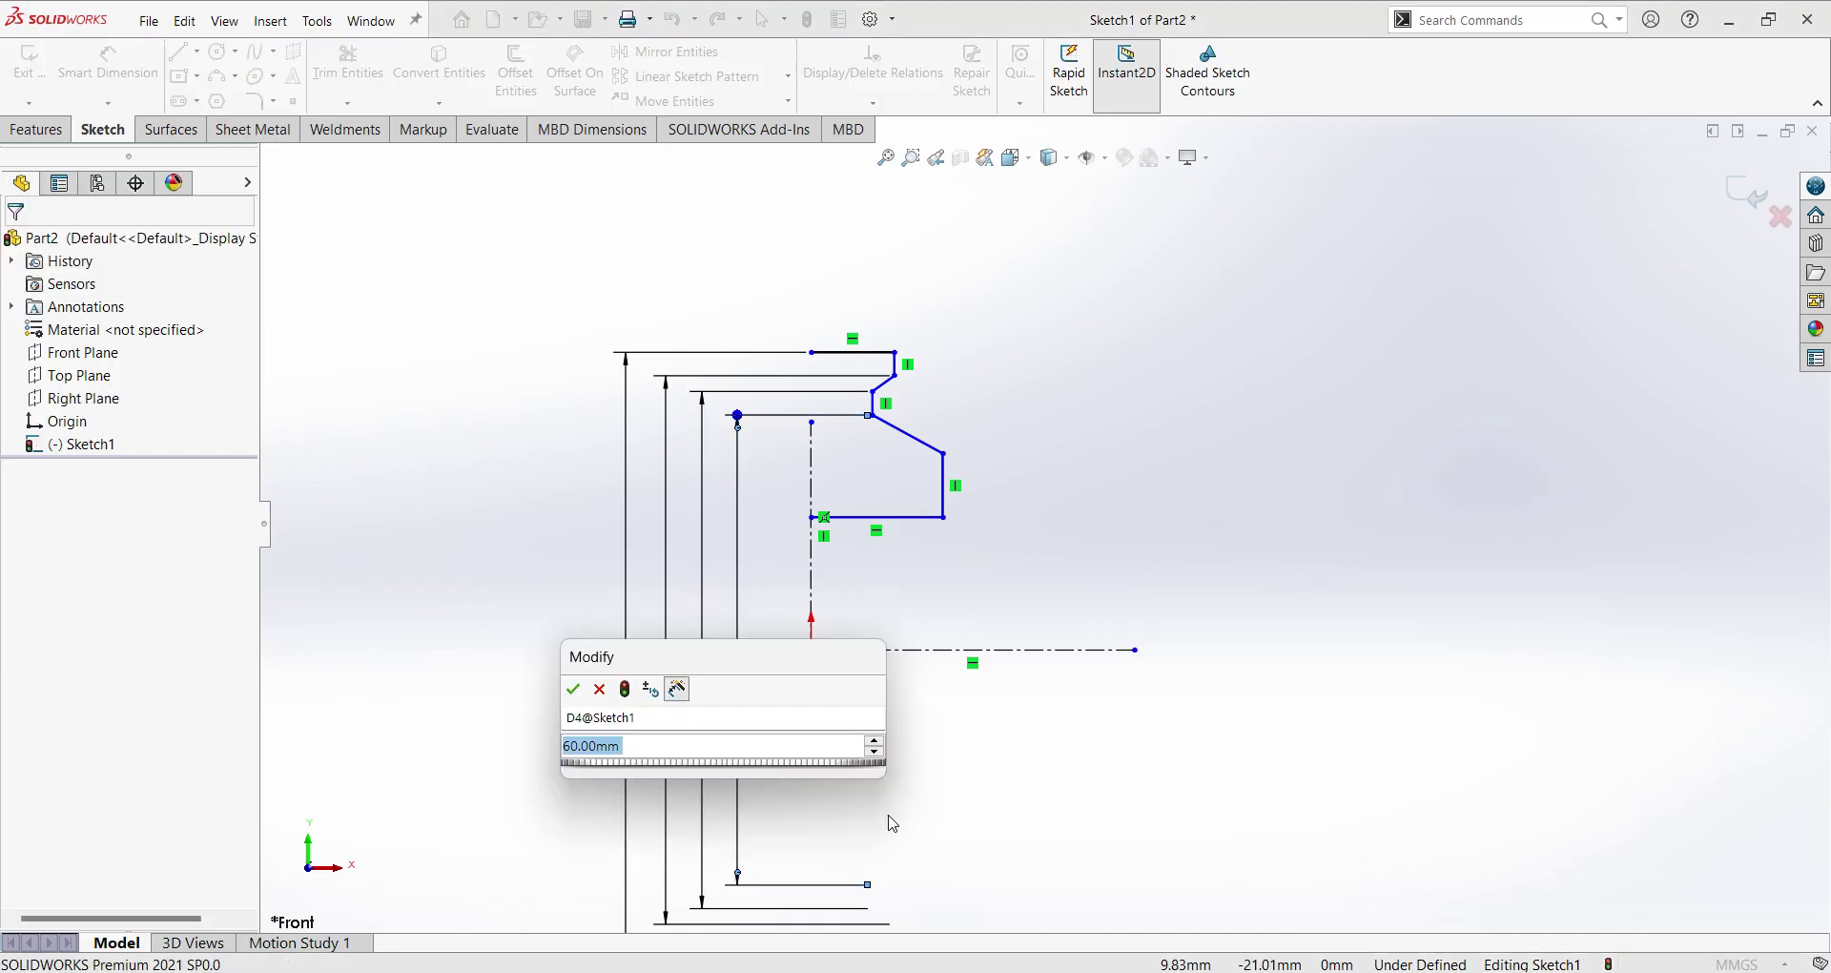
text(40)
key(Return)
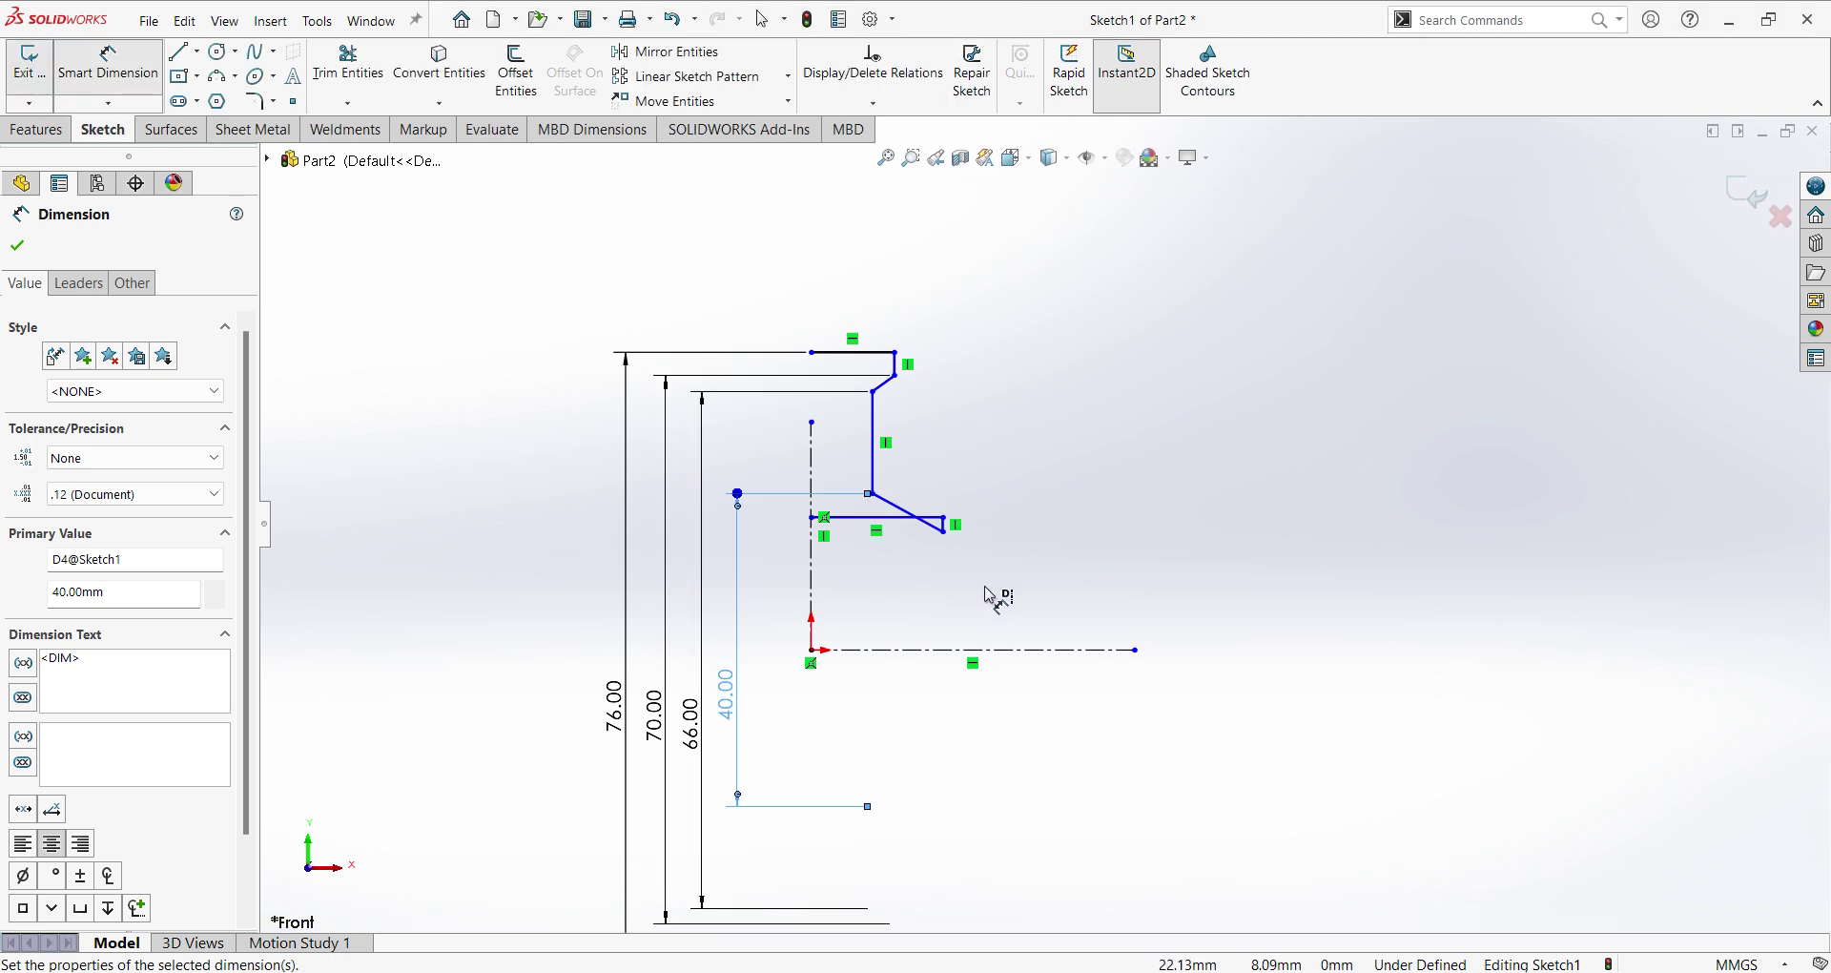
Dimension the bore line as a 24 mm diameter about the horizontal centerline.
click(879, 520)
click(879, 656)
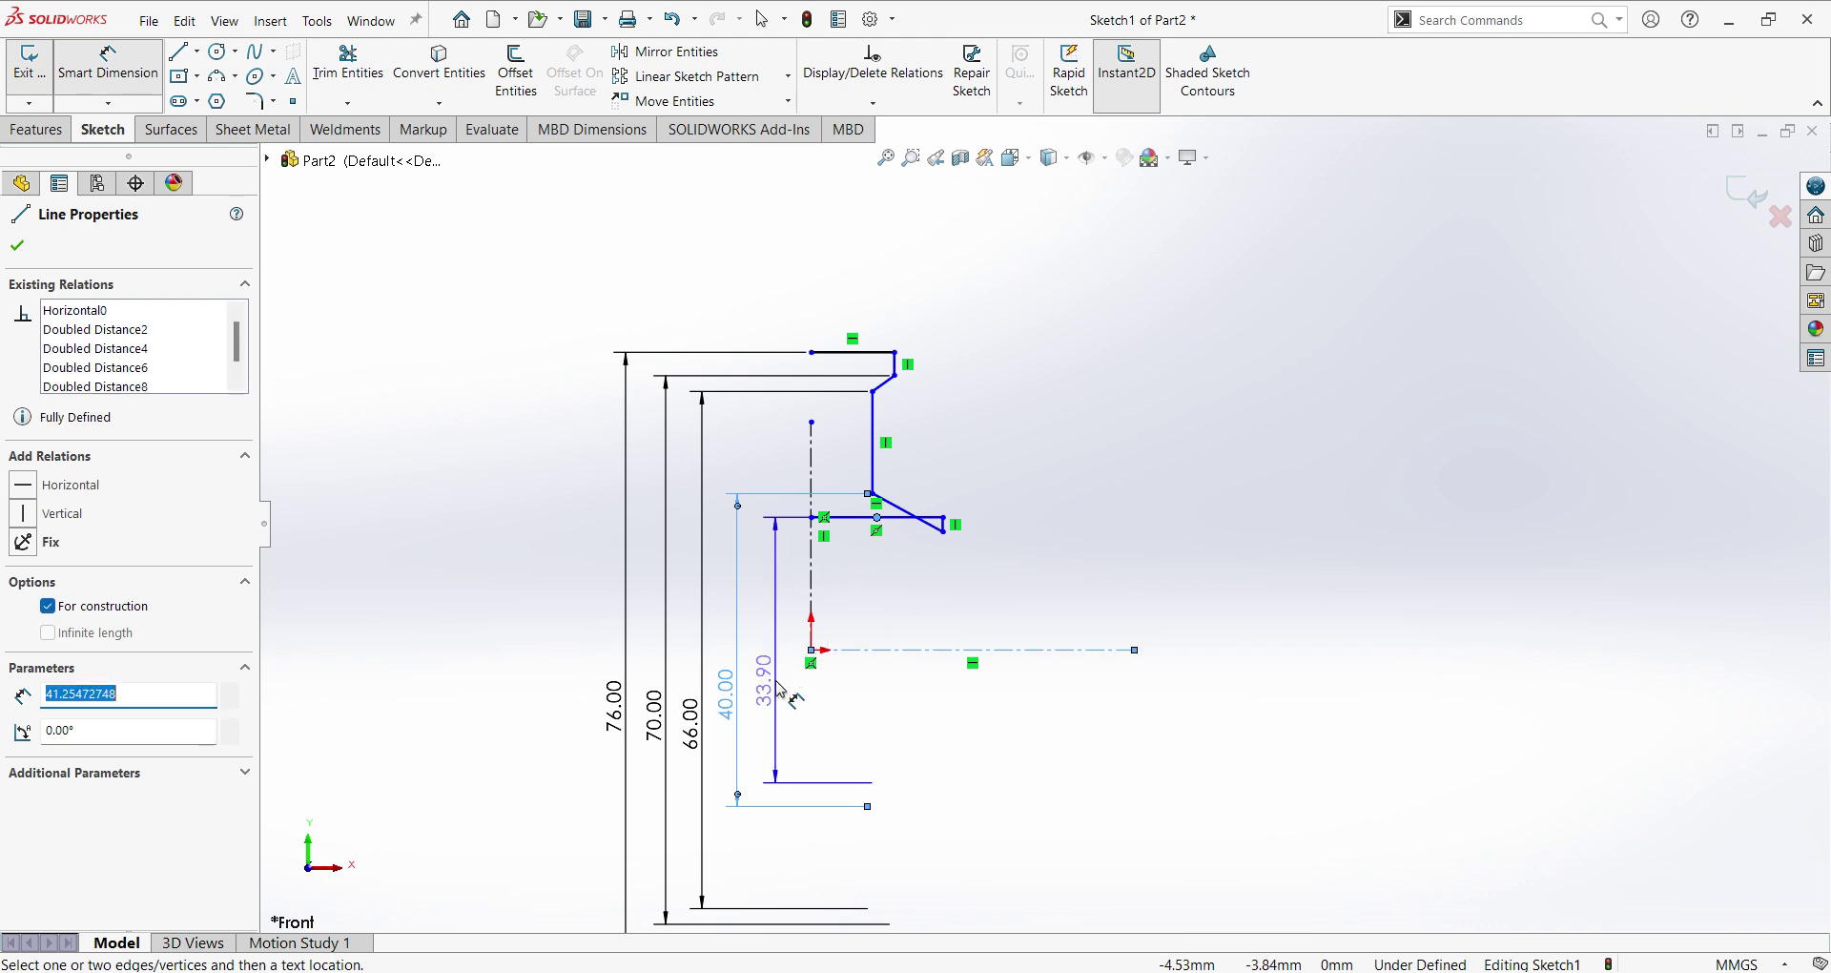
click(767, 667)
text(24)
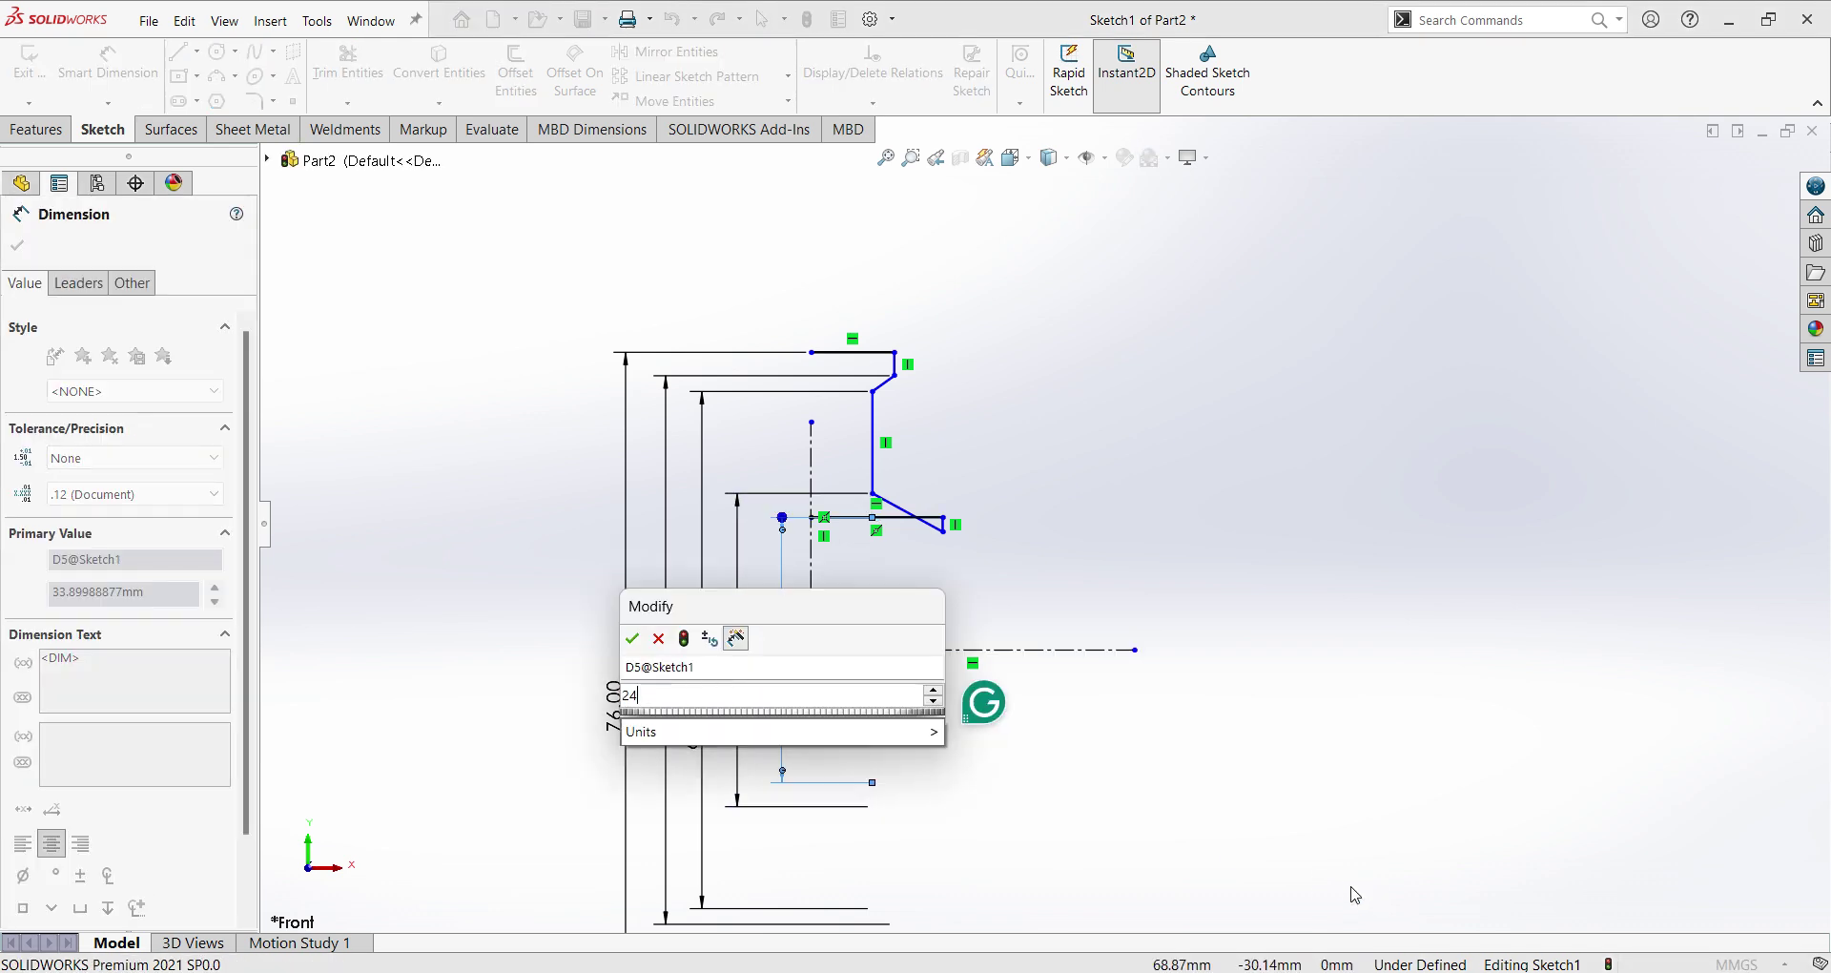
key(Return)
Dimension the hub slope's outer end as a 30 mm diameter about the horizontal centerline.
scroll(918, 607, down, 2)
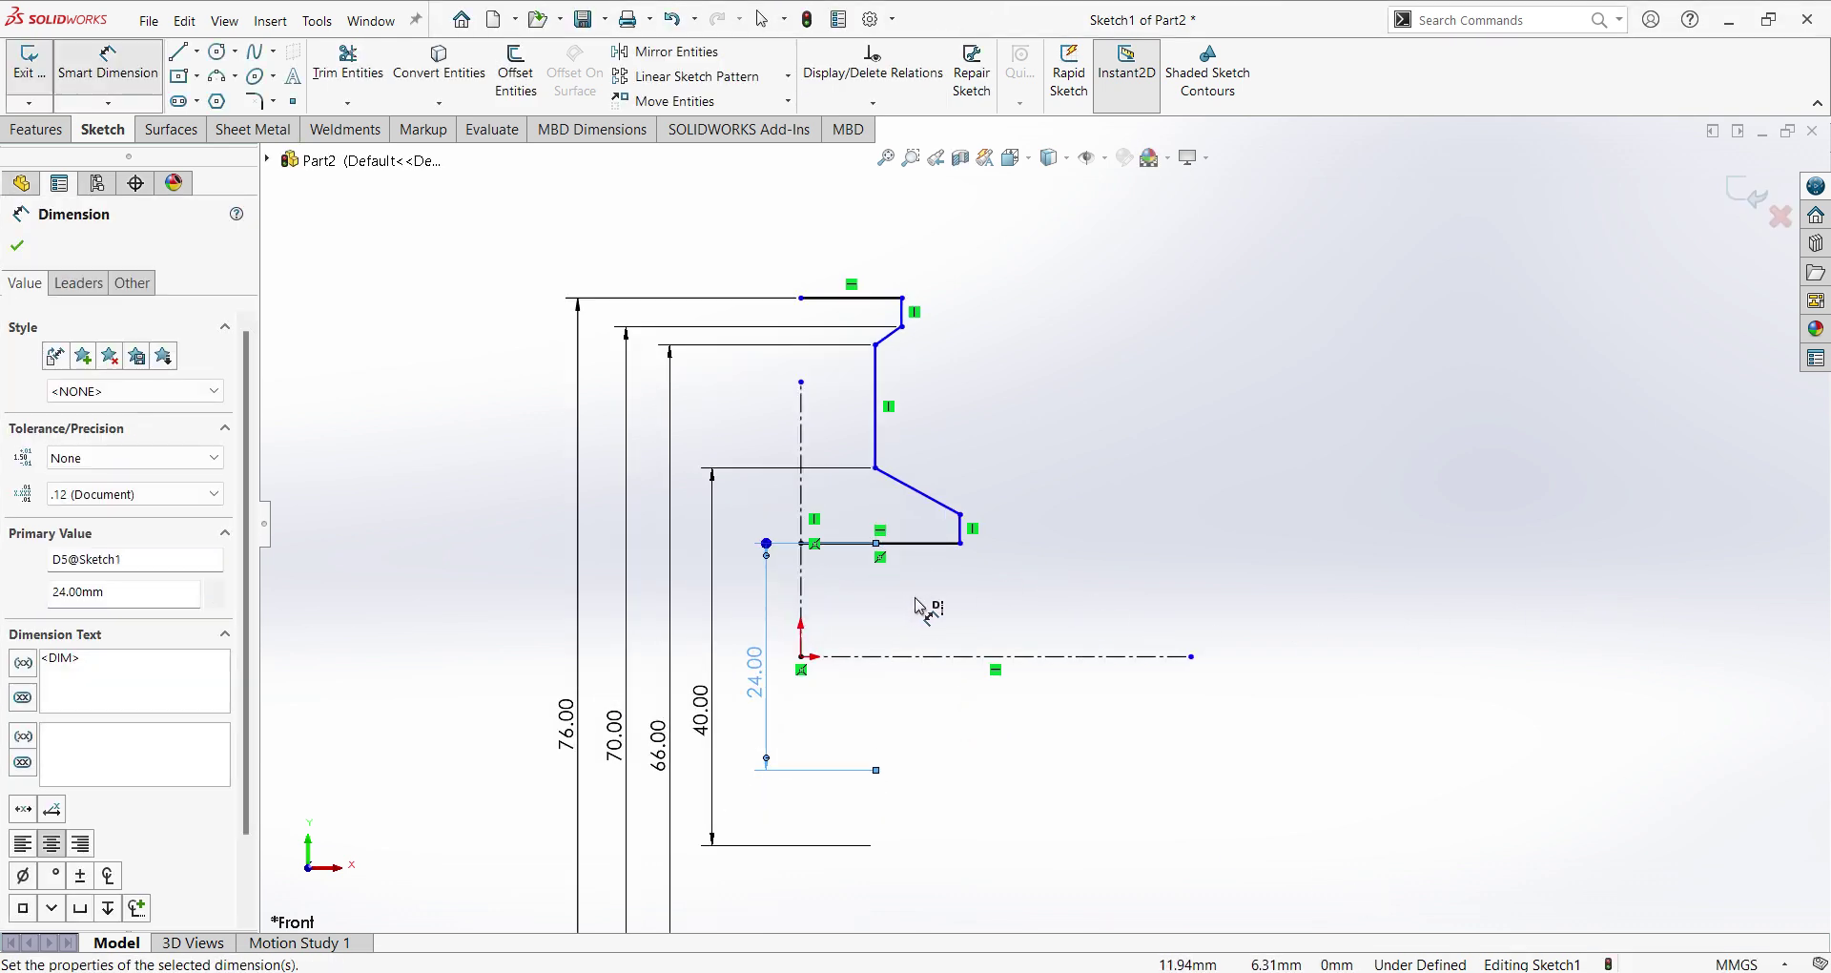
click(960, 515)
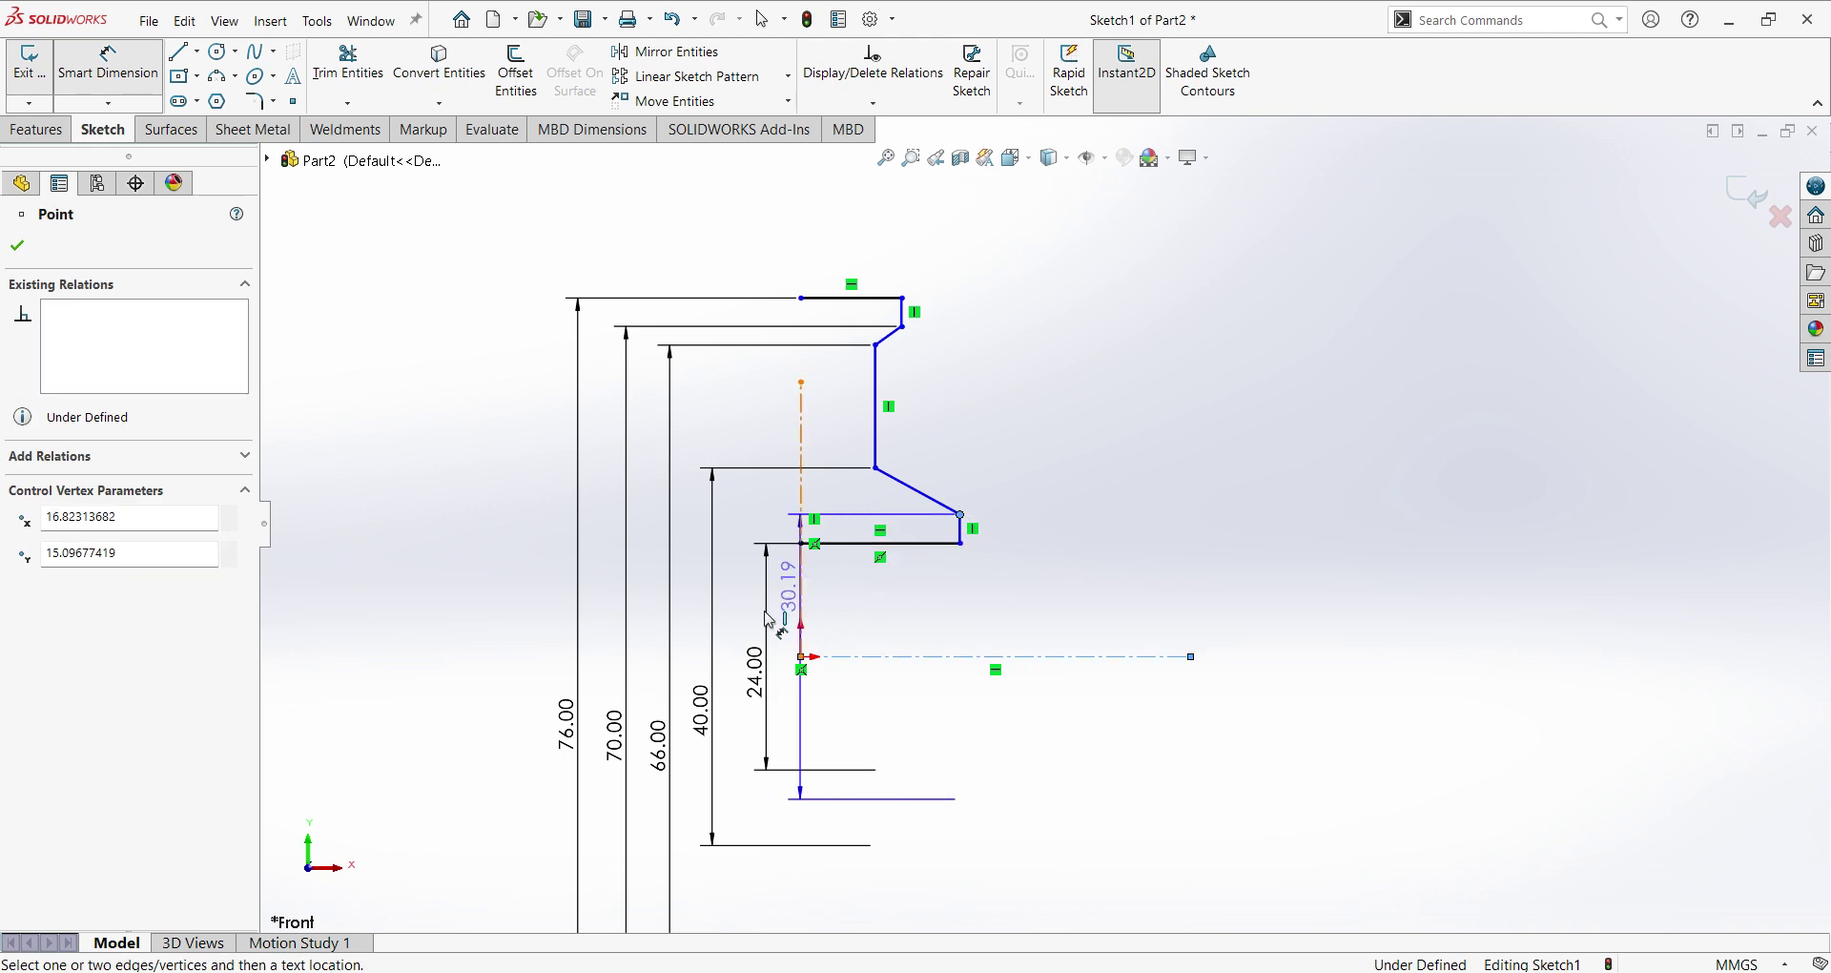
click(923, 750)
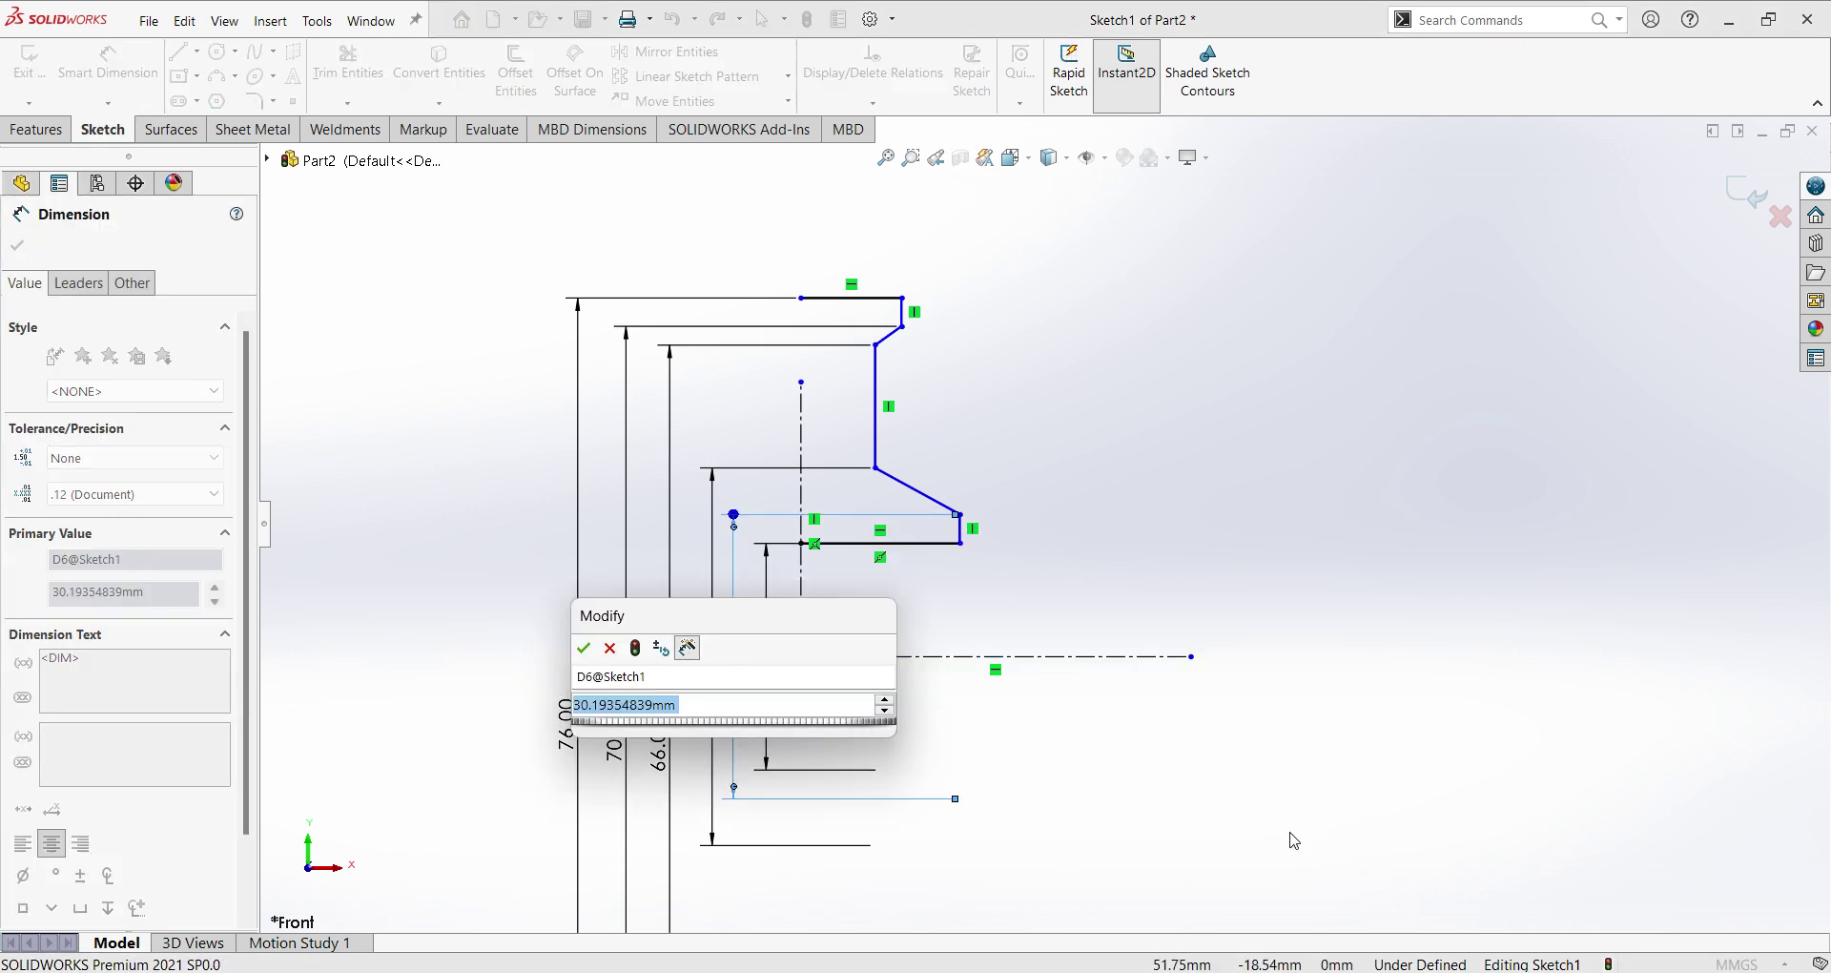
text(30)
key(Return)
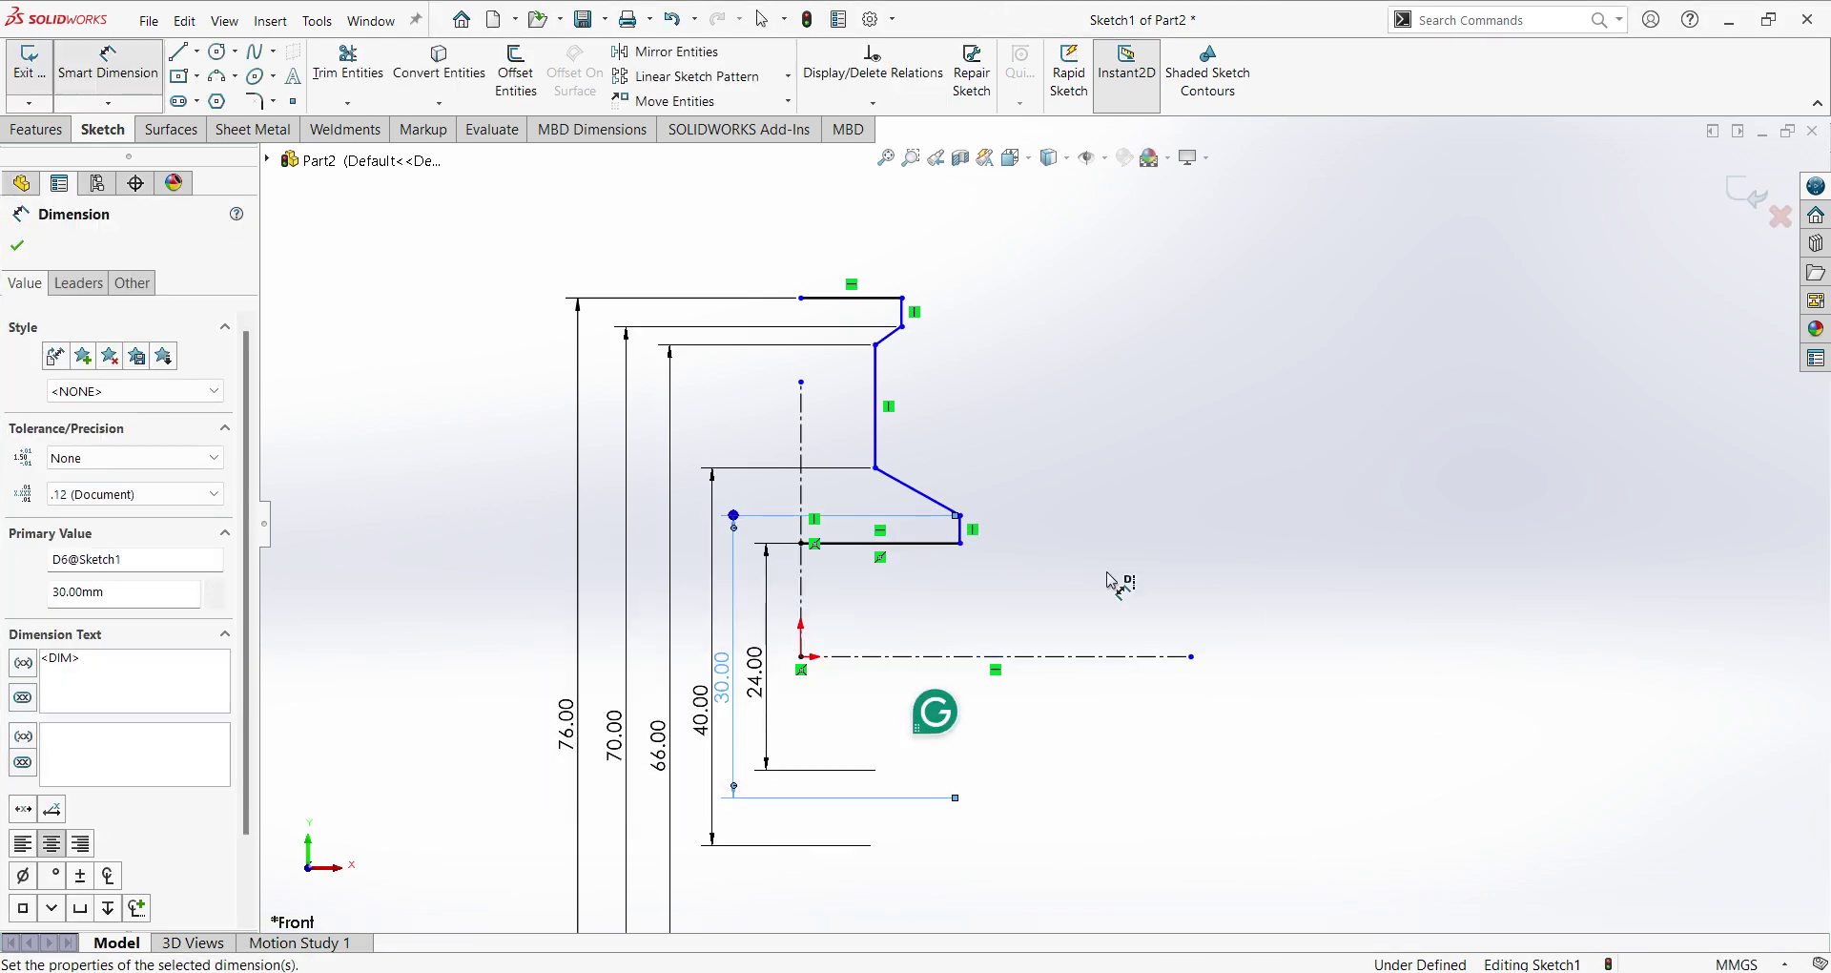
Rearrange the diameter dimensions beside the profile, spacing them outward from the 24 mm bore to the 76 mm rim.
scroll(1130, 599, up, 1)
scroll(870, 739, down, 2)
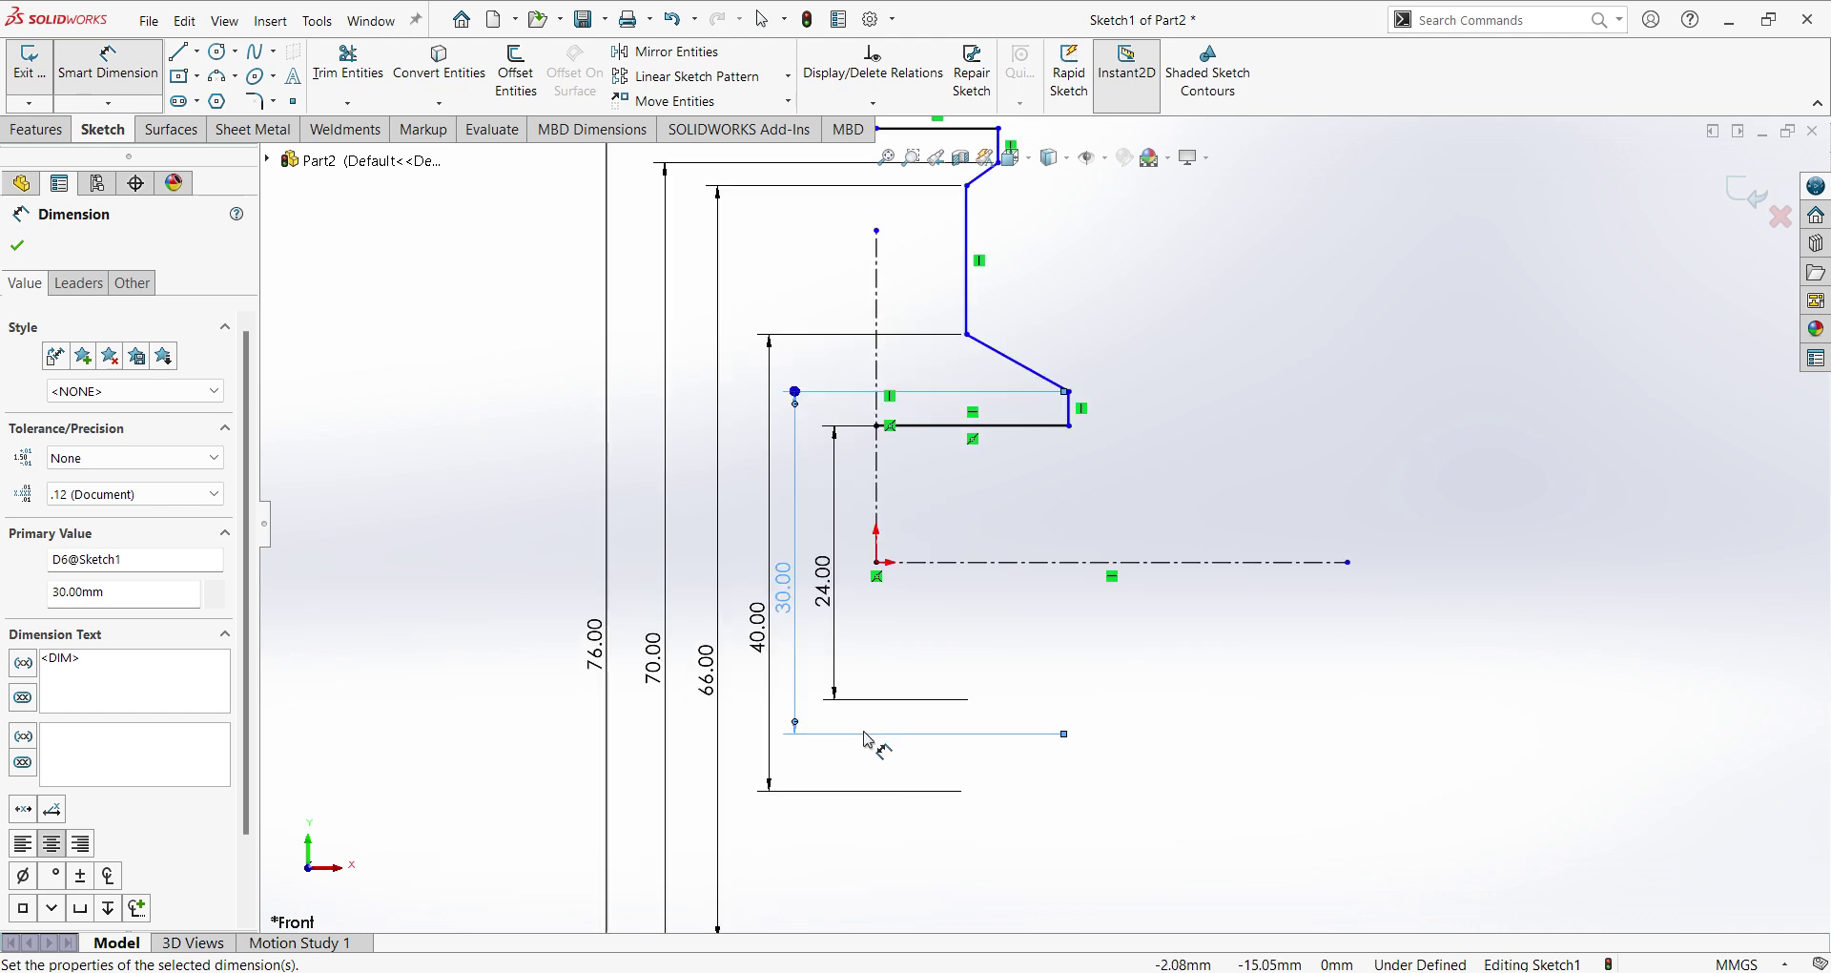
scroll(1017, 736, up, 1)
scroll(737, 611, down, 1)
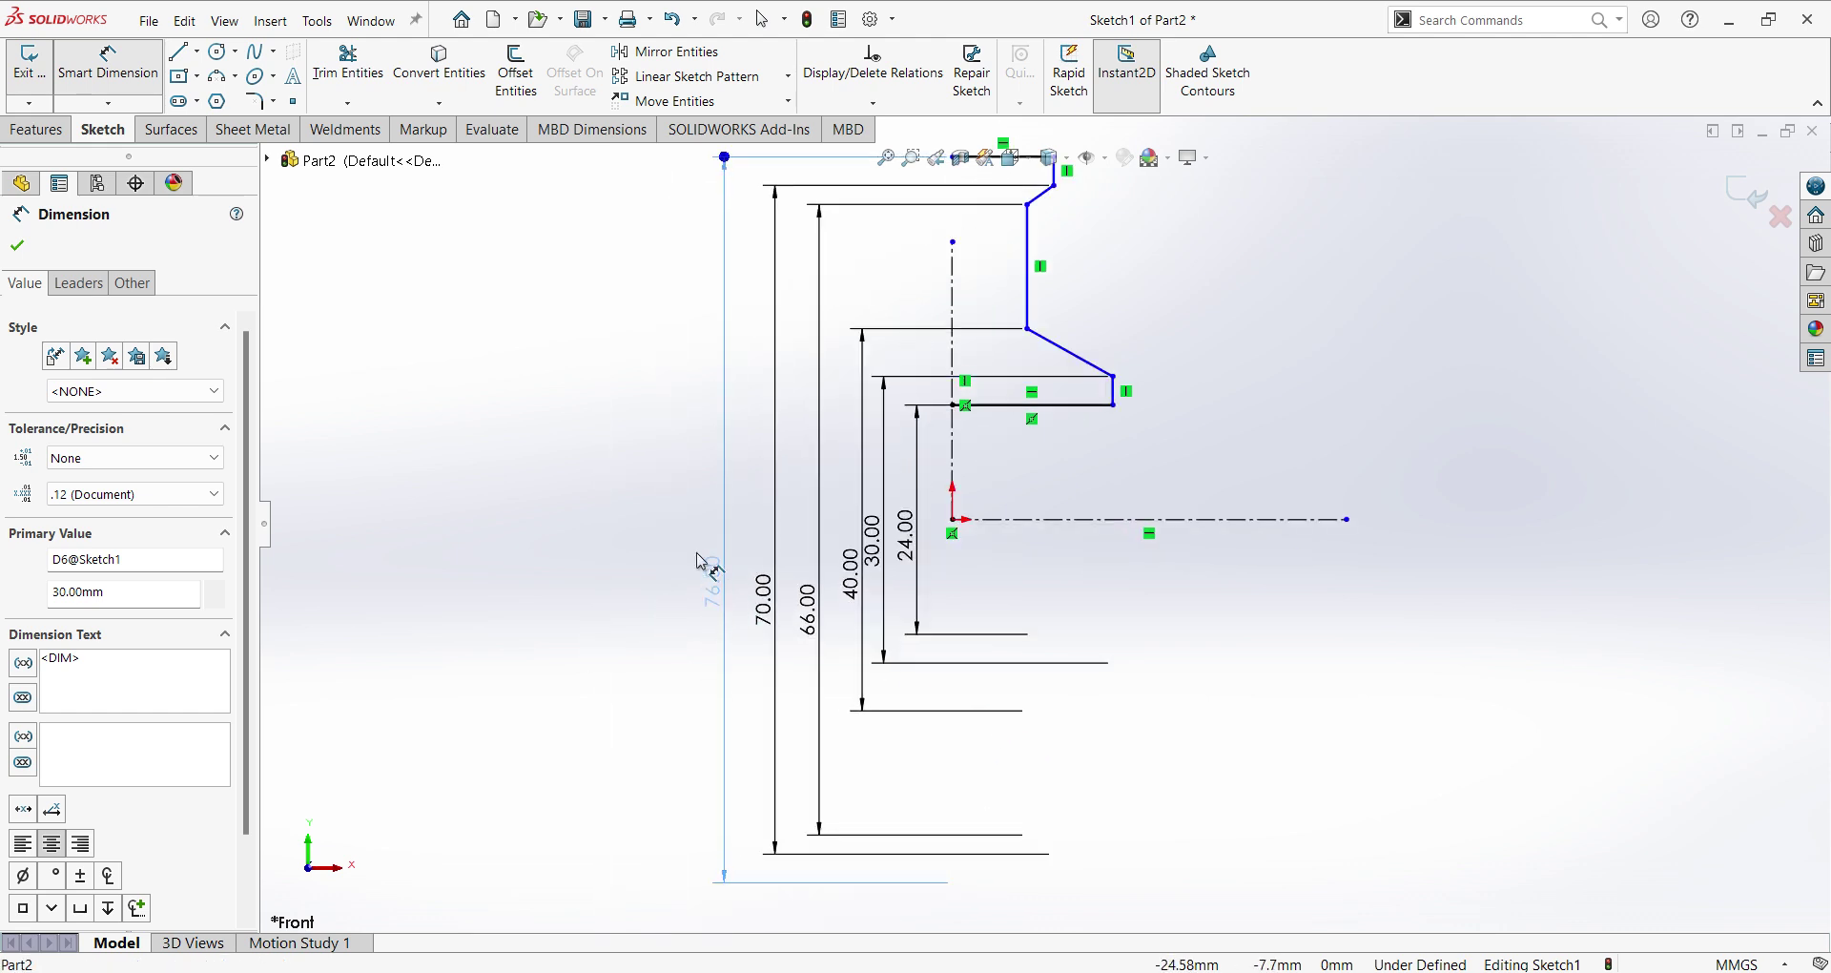
drag(729, 607, 648, 524)
drag(770, 572, 692, 551)
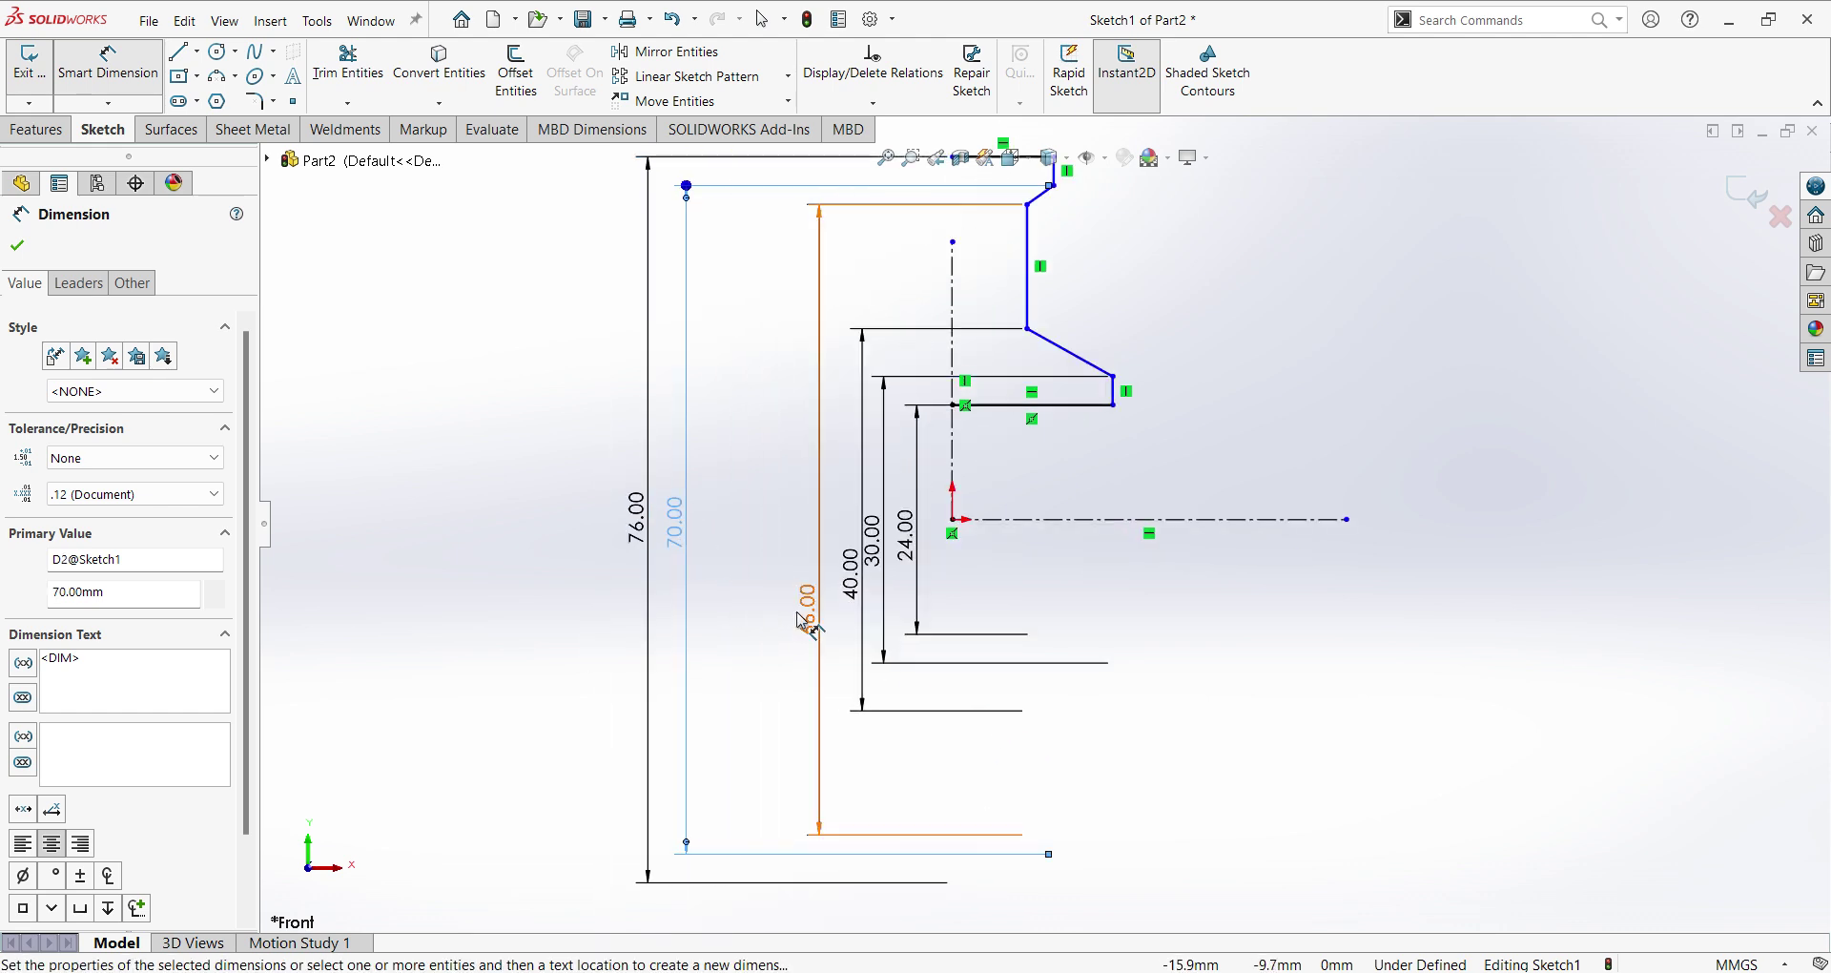
drag(813, 601, 744, 535)
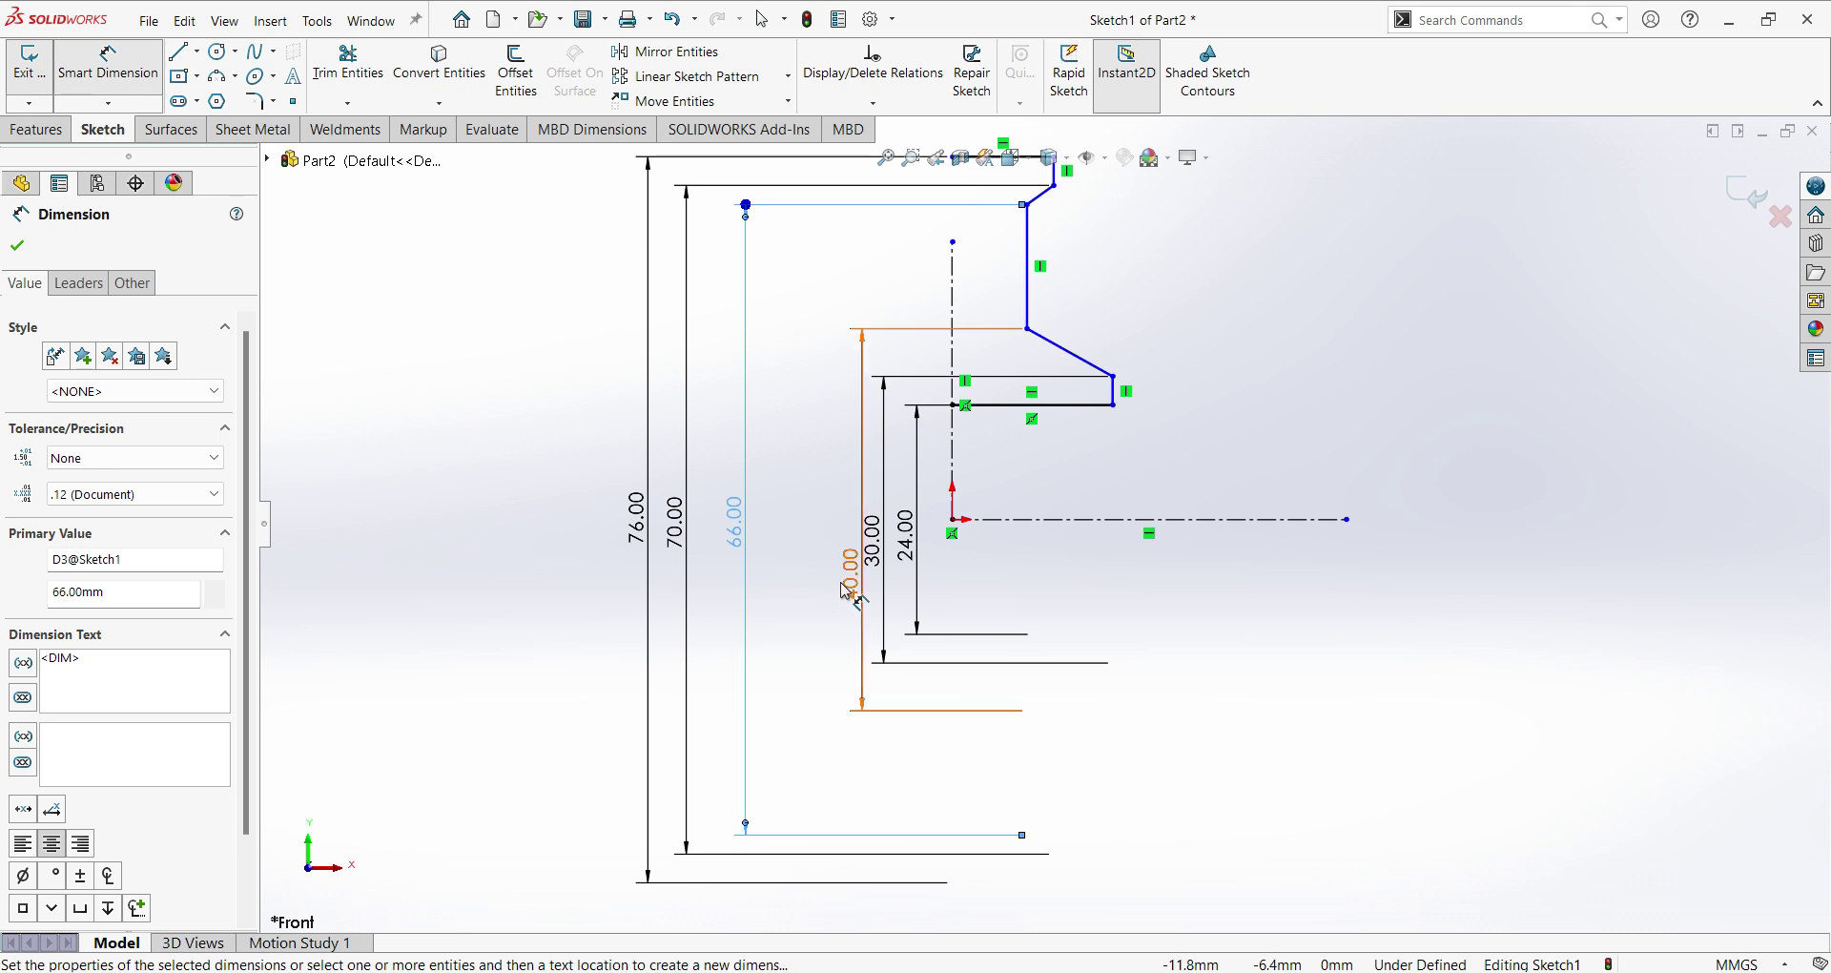
mouse_move(849, 584)
mouse_down()
mouse_move(786, 534)
mouse_move(869, 540)
mouse_up()
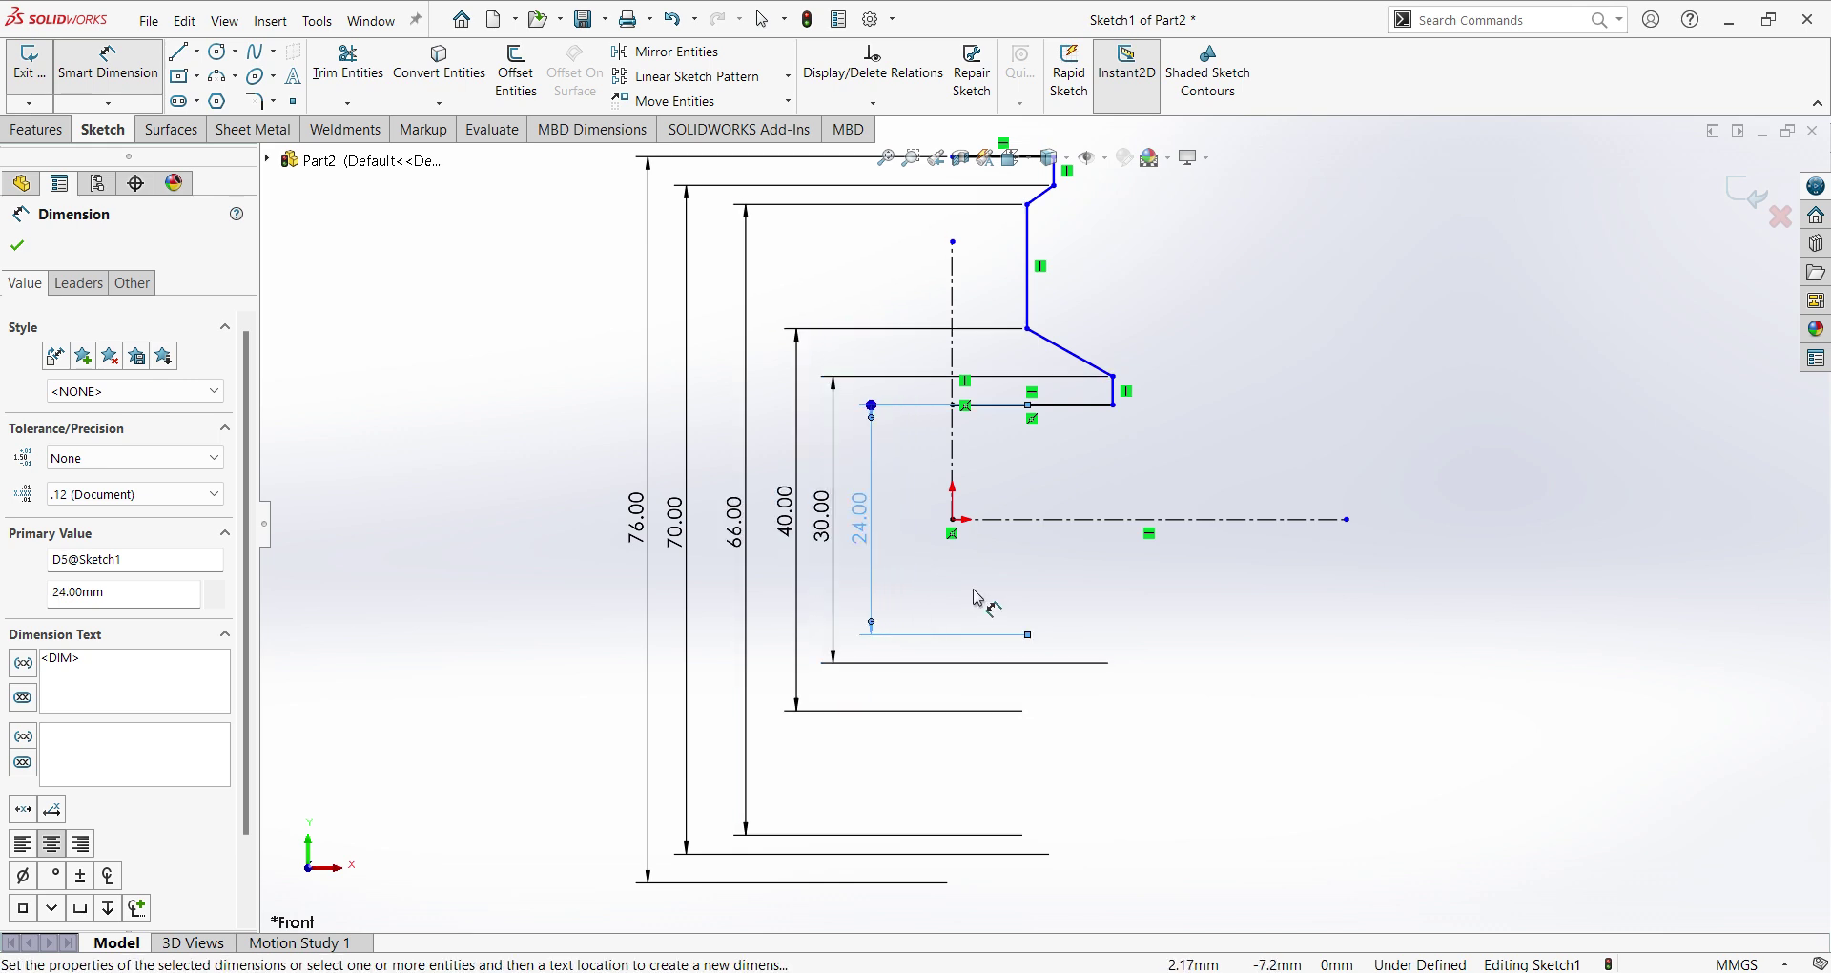
click(981, 601)
scroll(954, 668, up, 5)
scroll(1173, 438, down, 3)
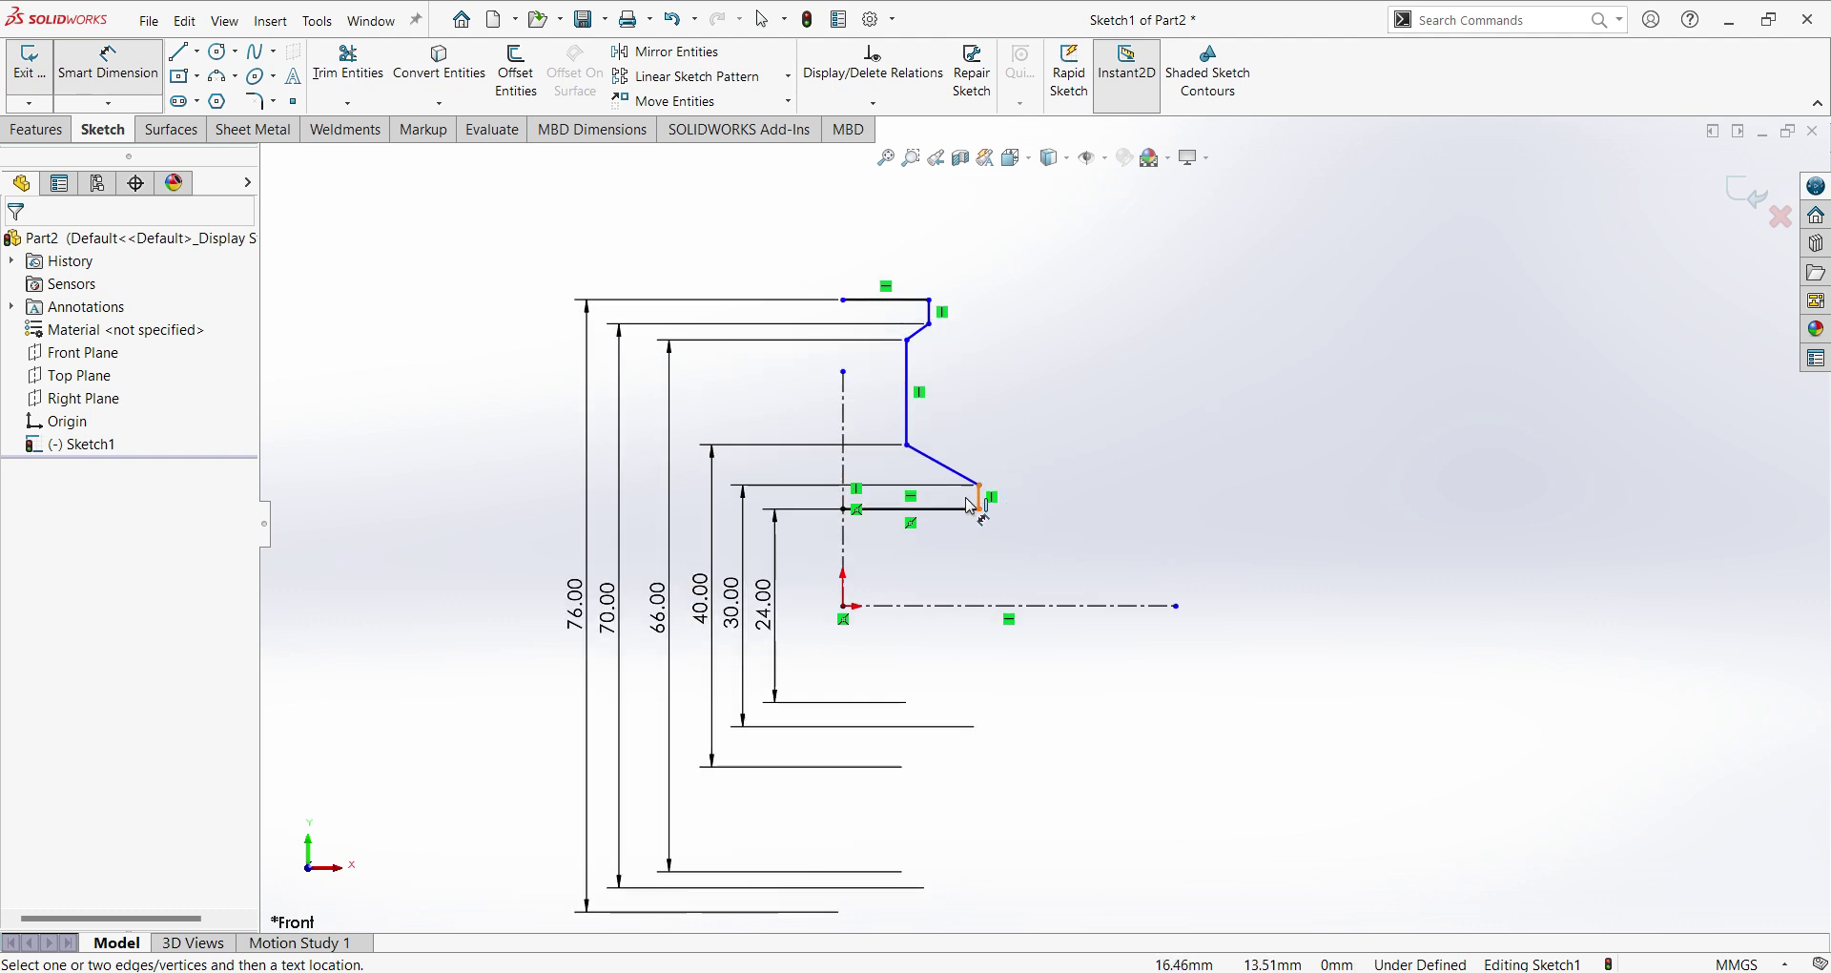
Check the widths in the Roller.png drawing and dimension the hub end as a 40 mm full width about the vertical centerline.
key(alt+Tab)
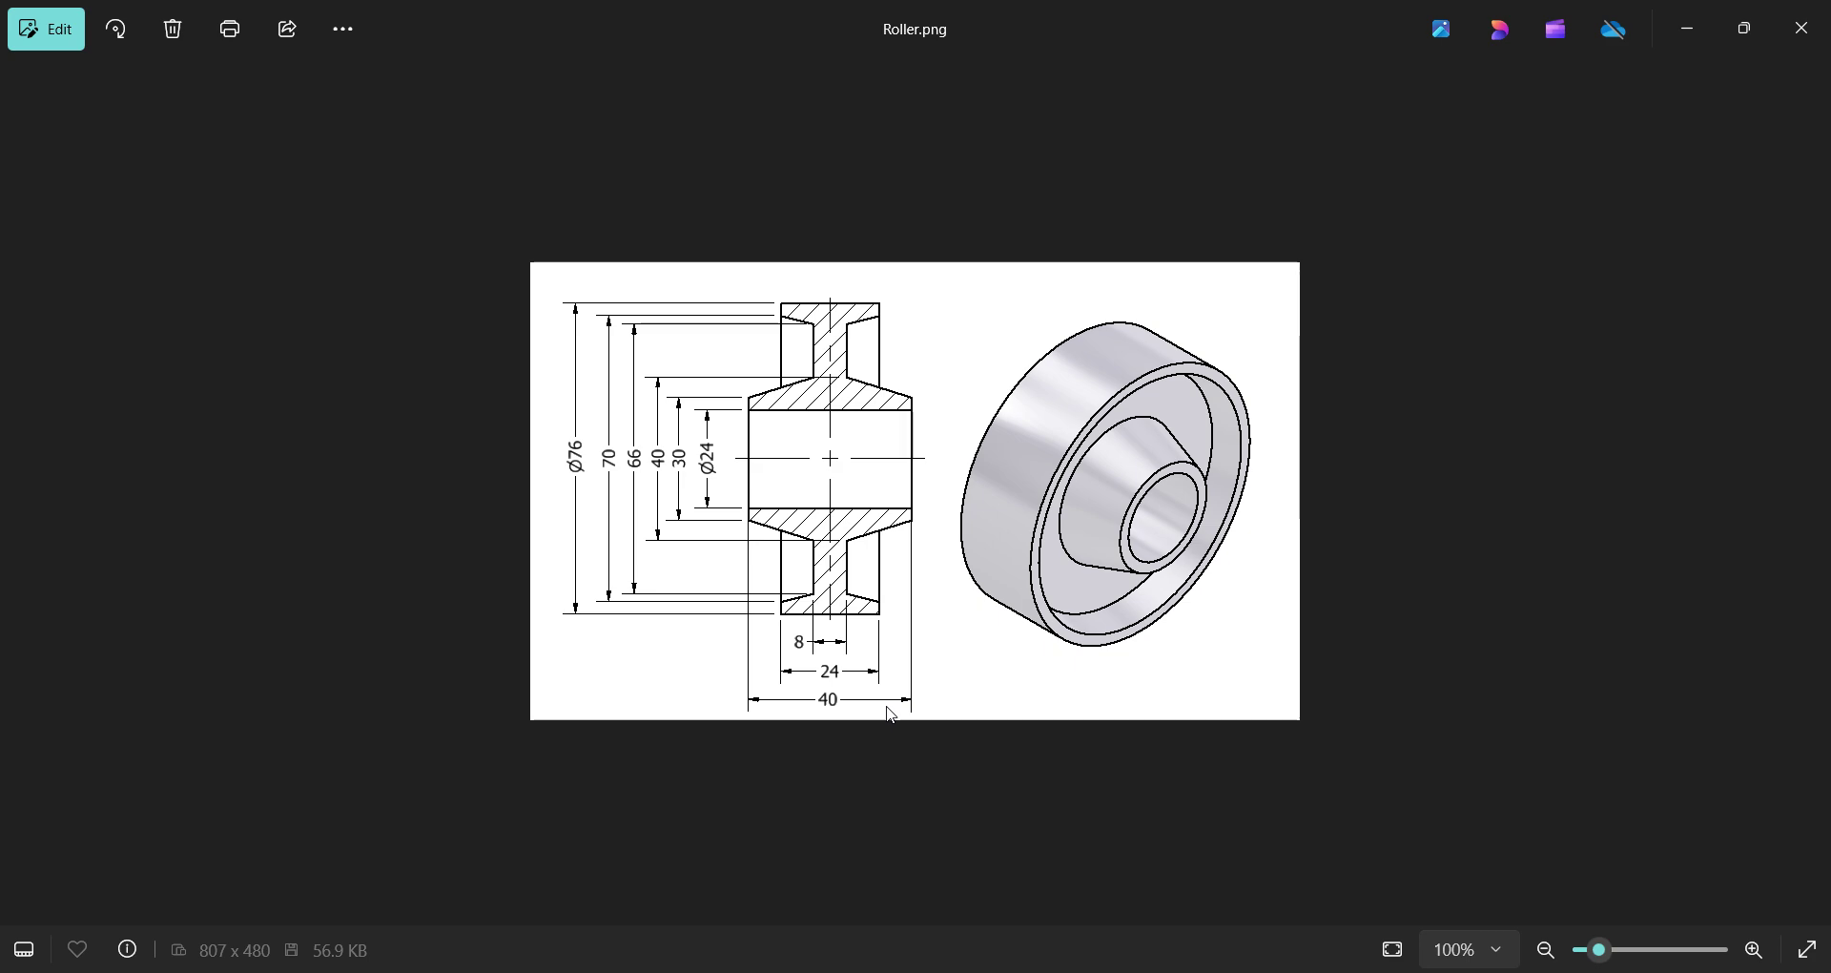
key(alt+Tab)
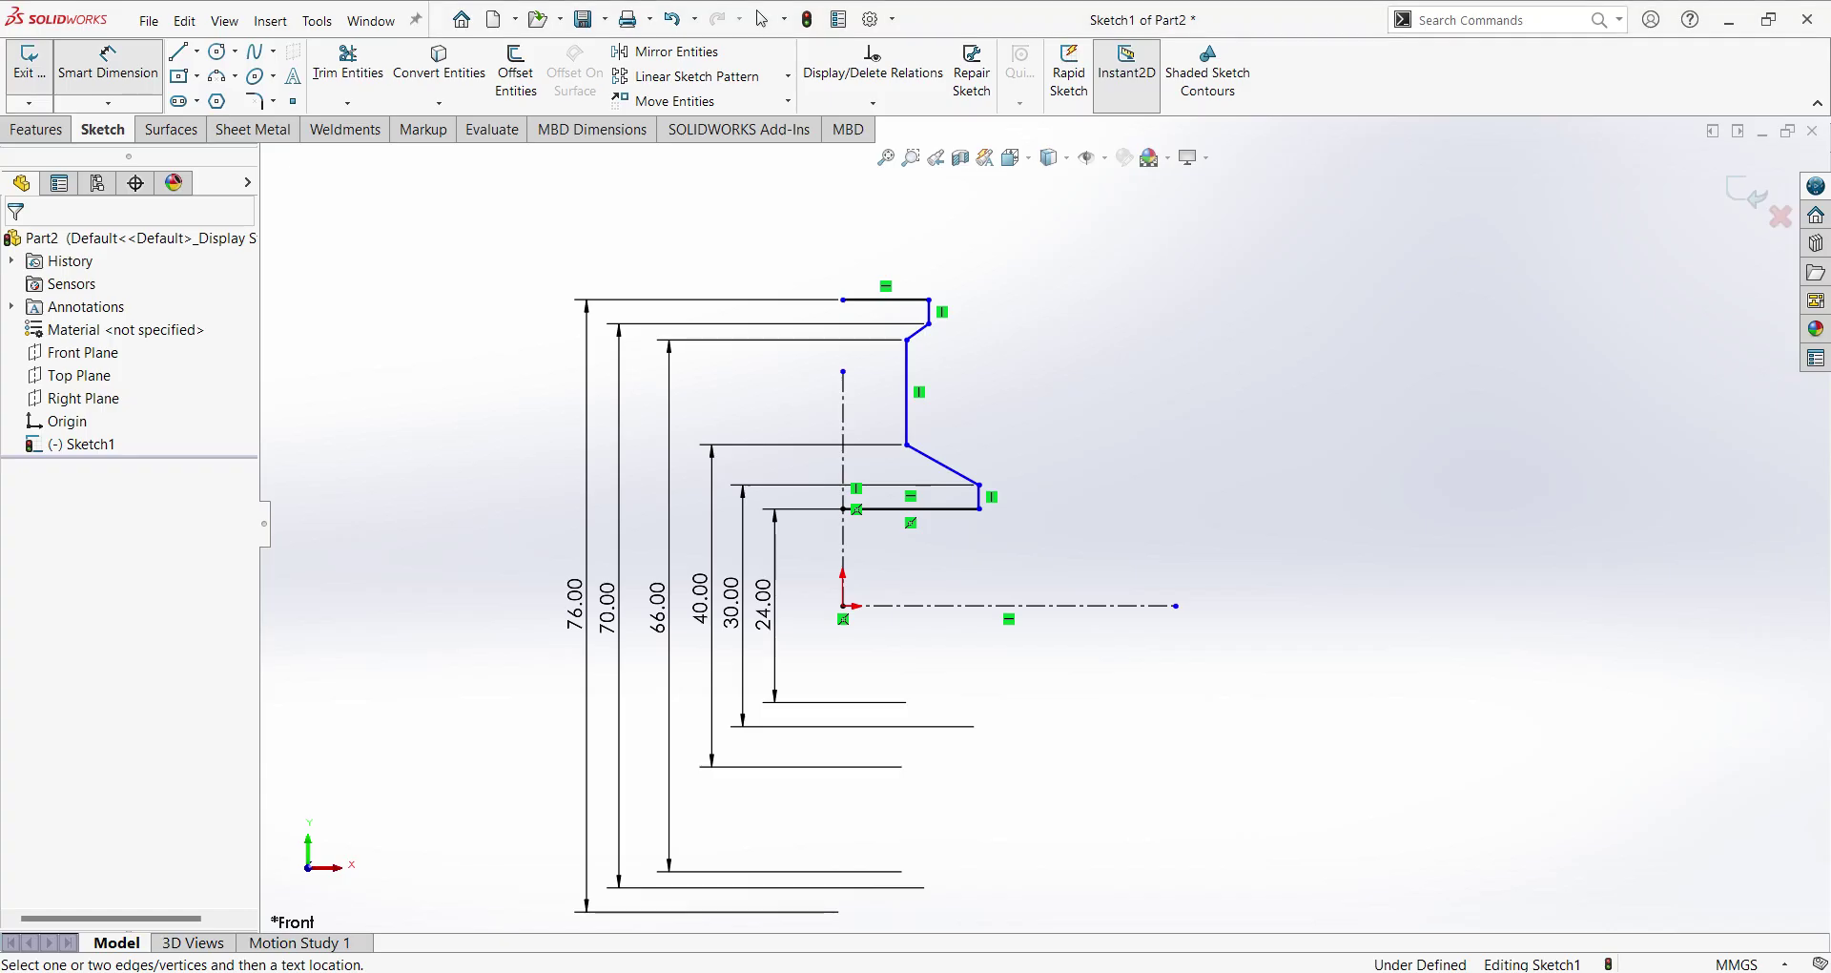
click(985, 499)
click(843, 458)
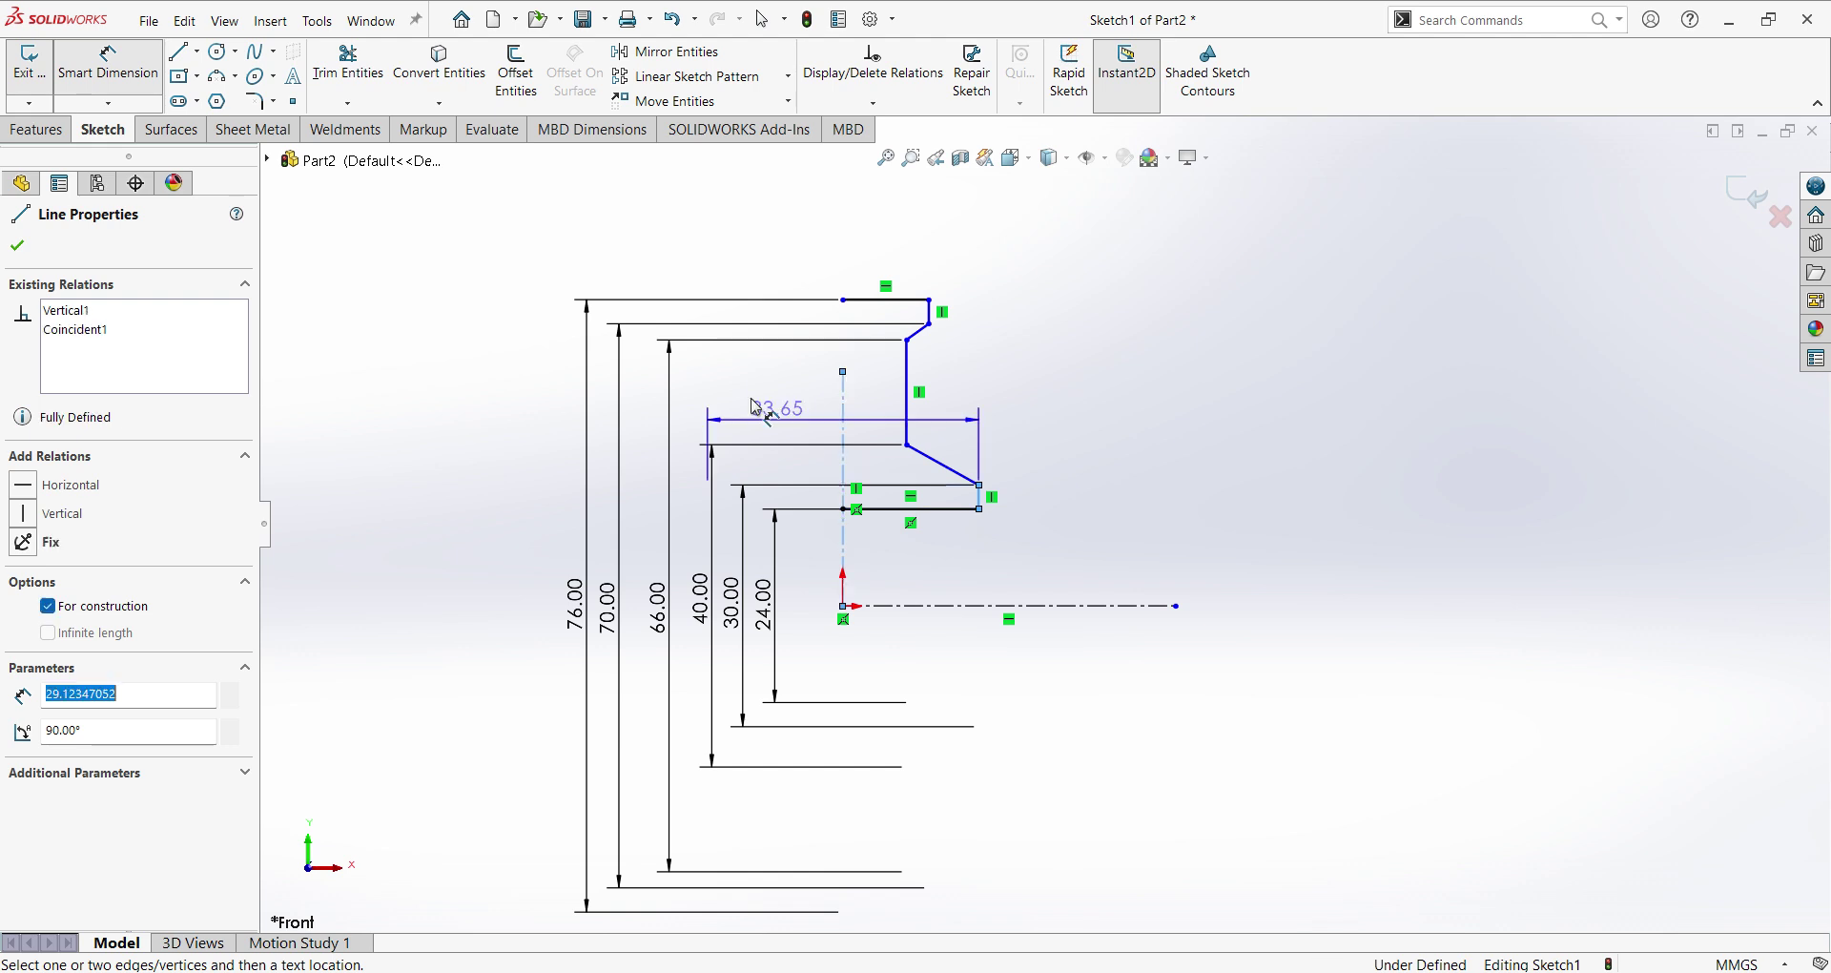
click(839, 195)
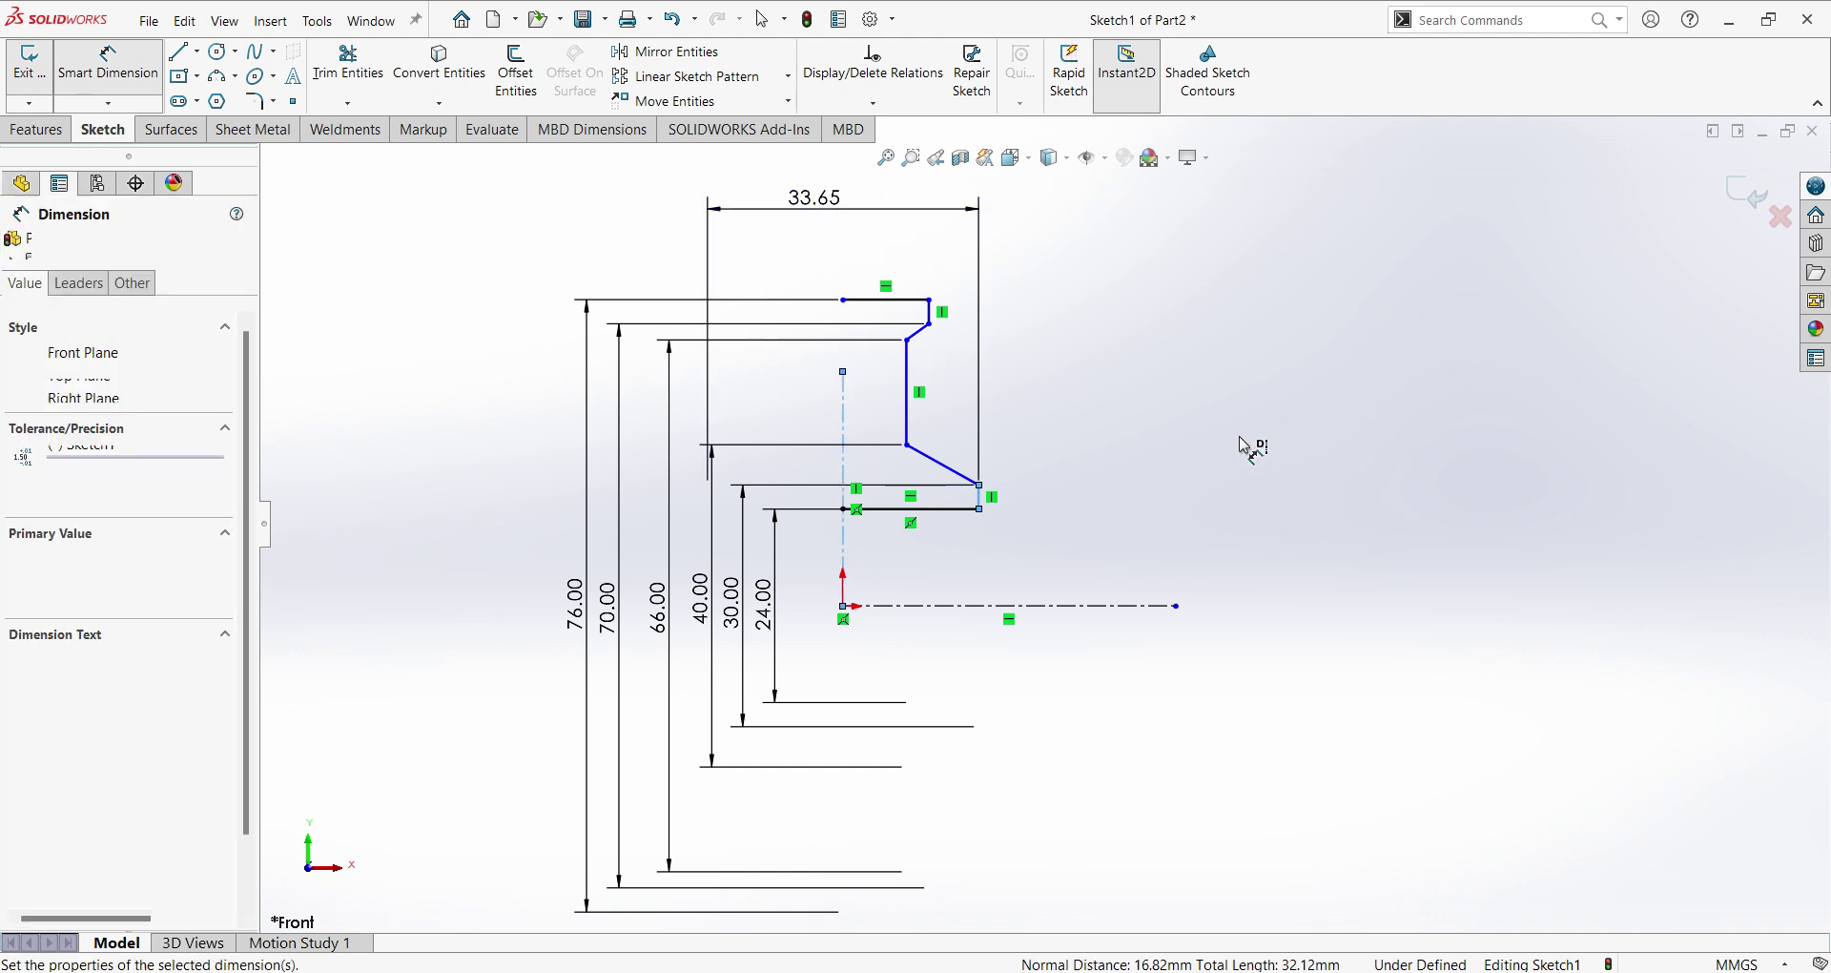
text(40)
key(Return)
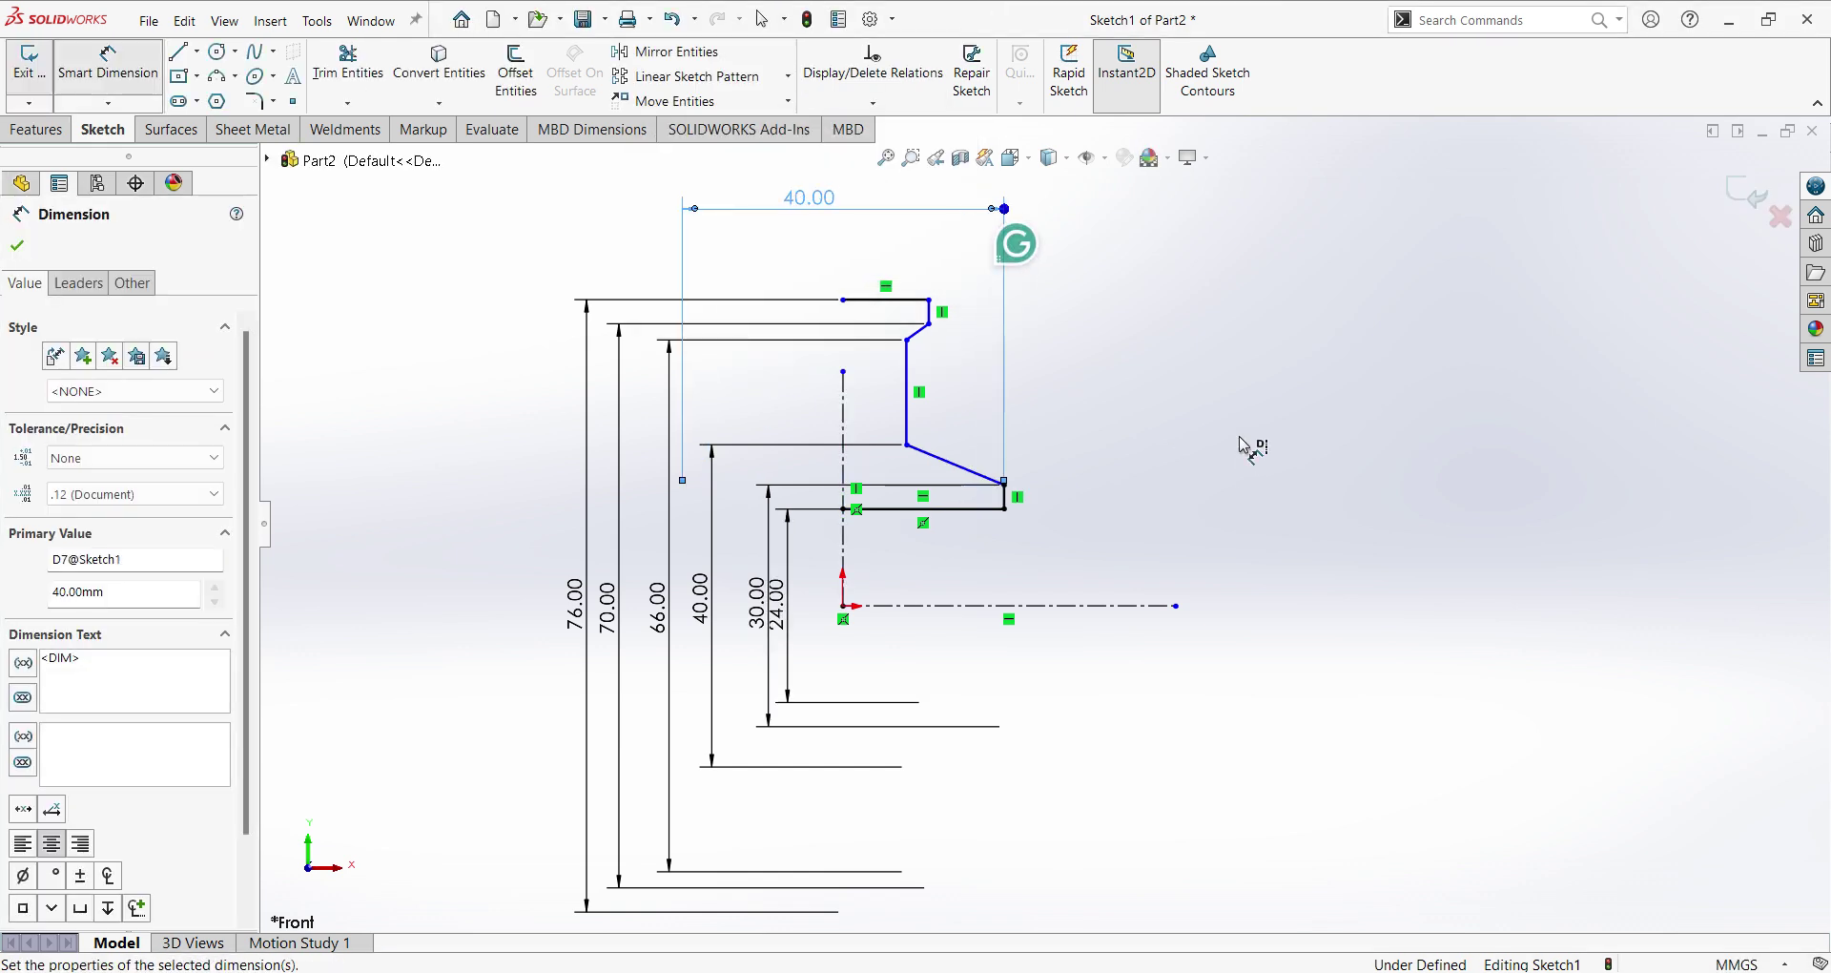
Dimension the web line as an 8 mm full thickness about the vertical centerline.
click(908, 420)
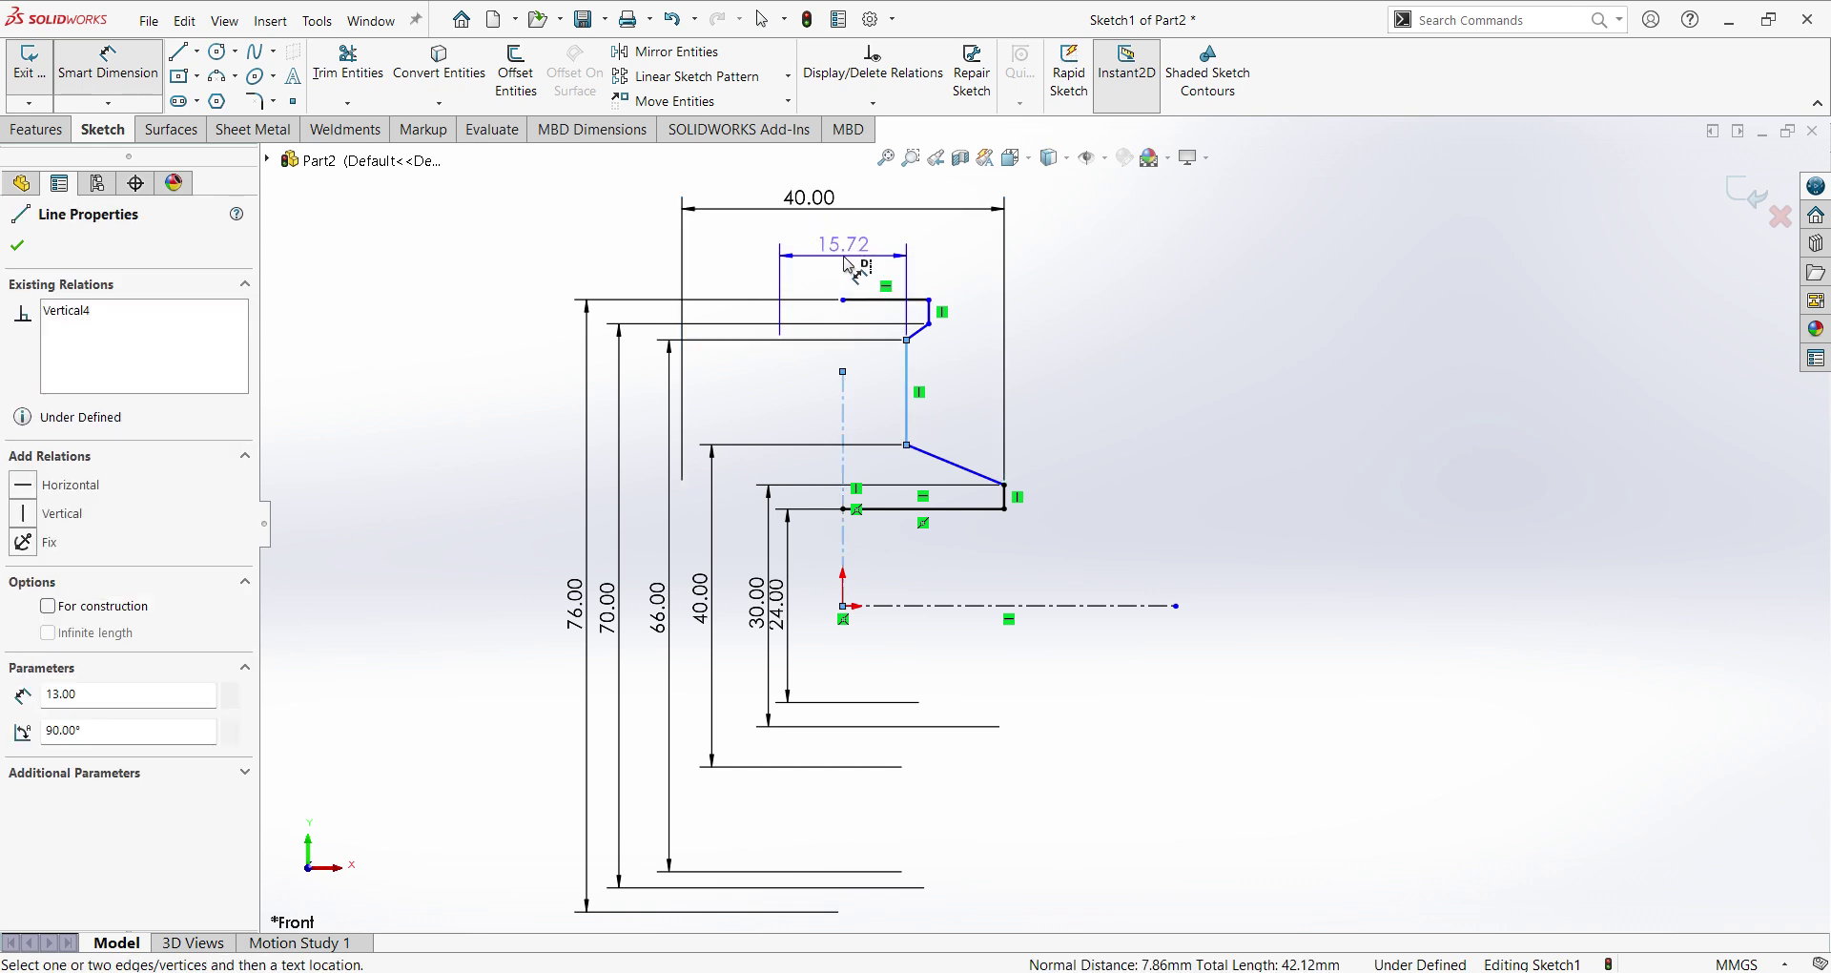
click(839, 279)
text(8)
key(Return)
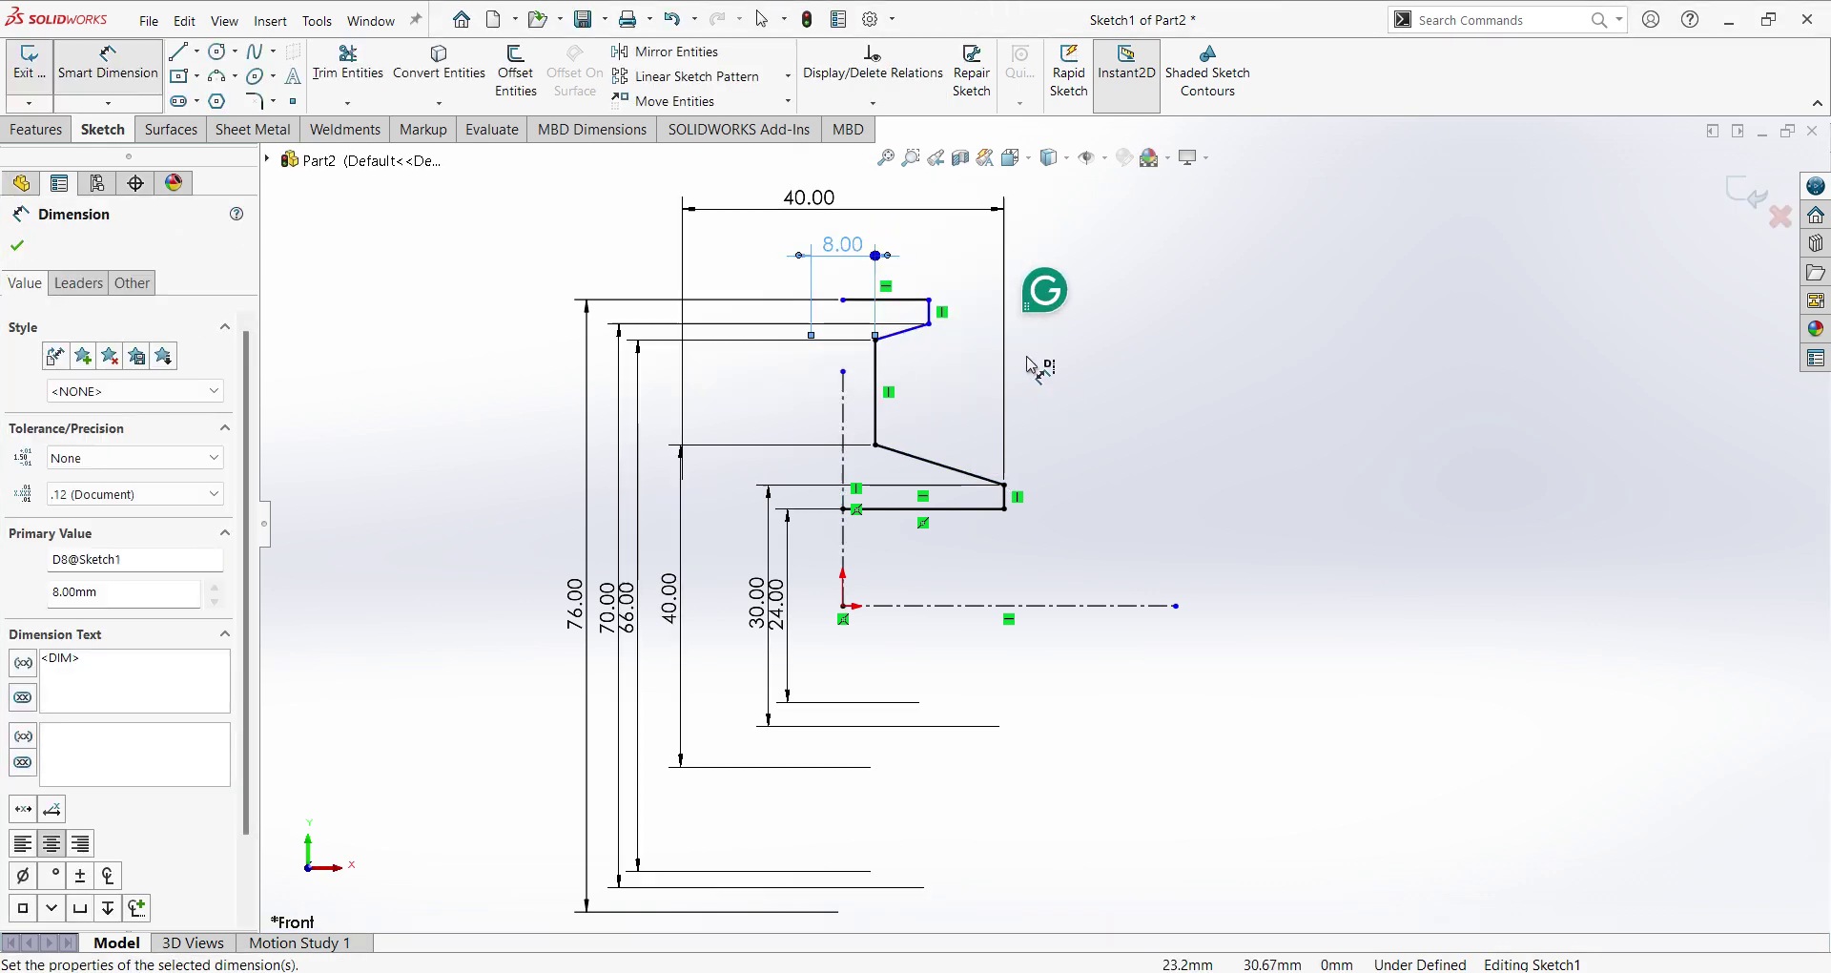
Dimension the rim's side line as a 24 mm full width about the vertical centerline.
click(936, 333)
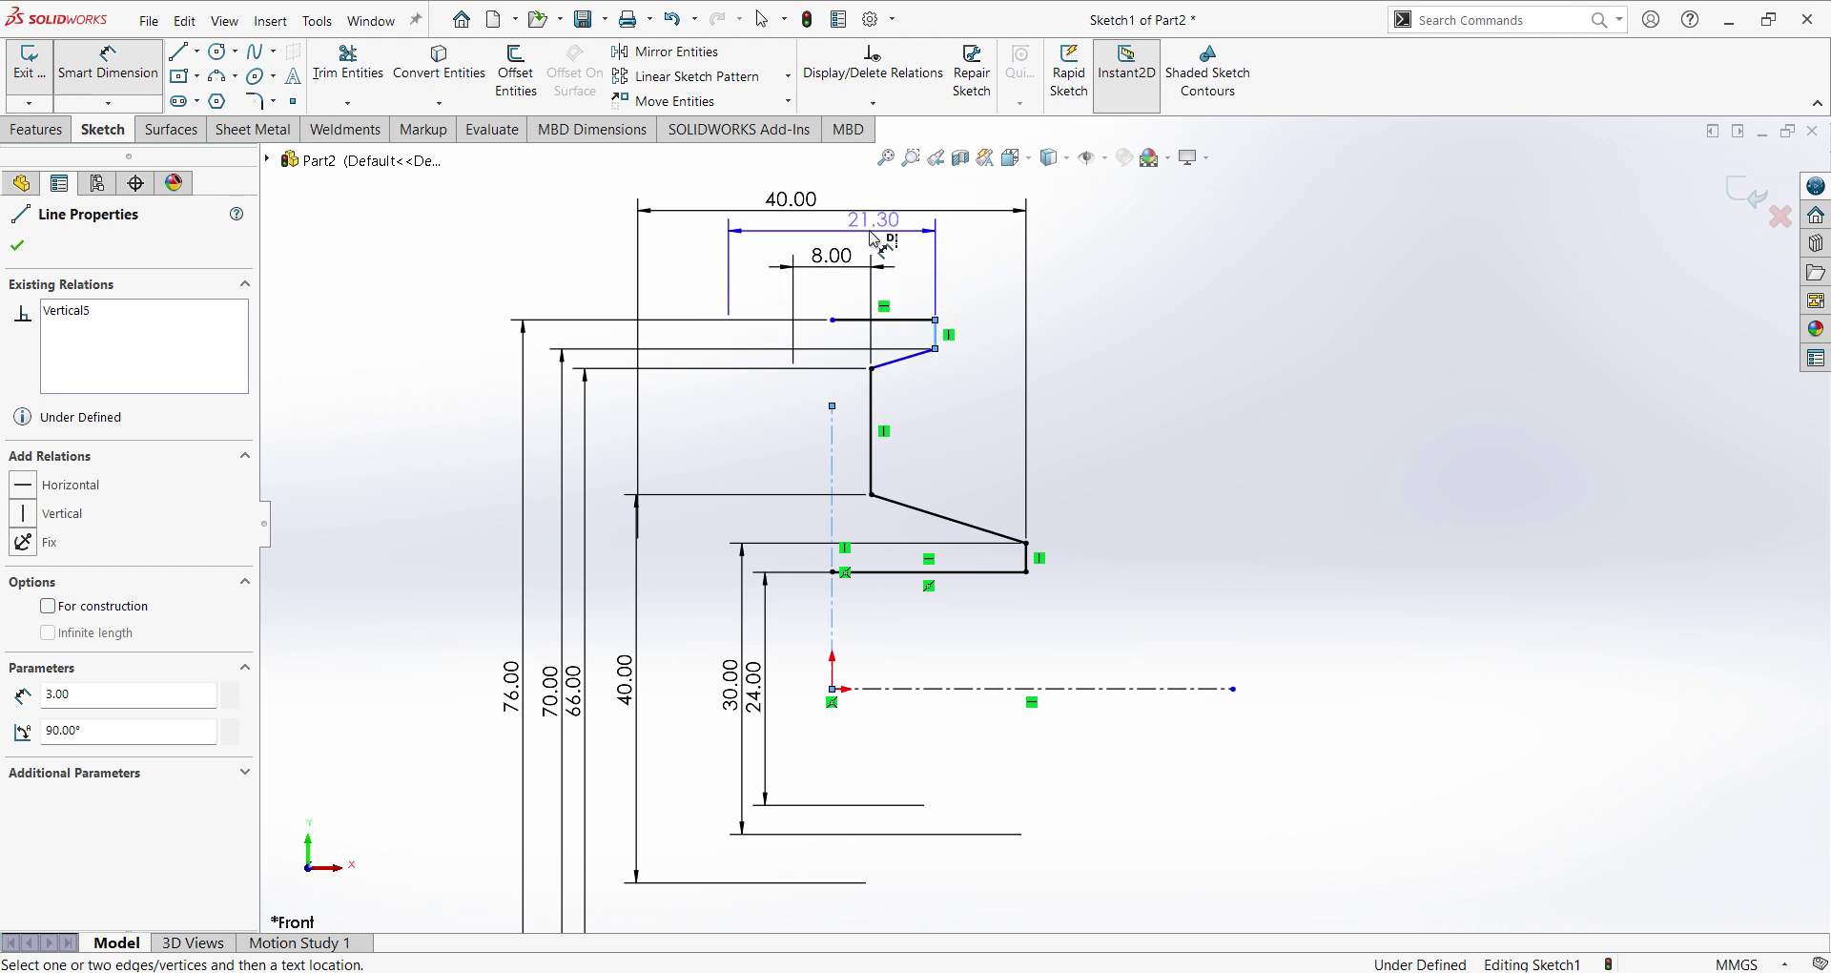
click(842, 250)
text(24)
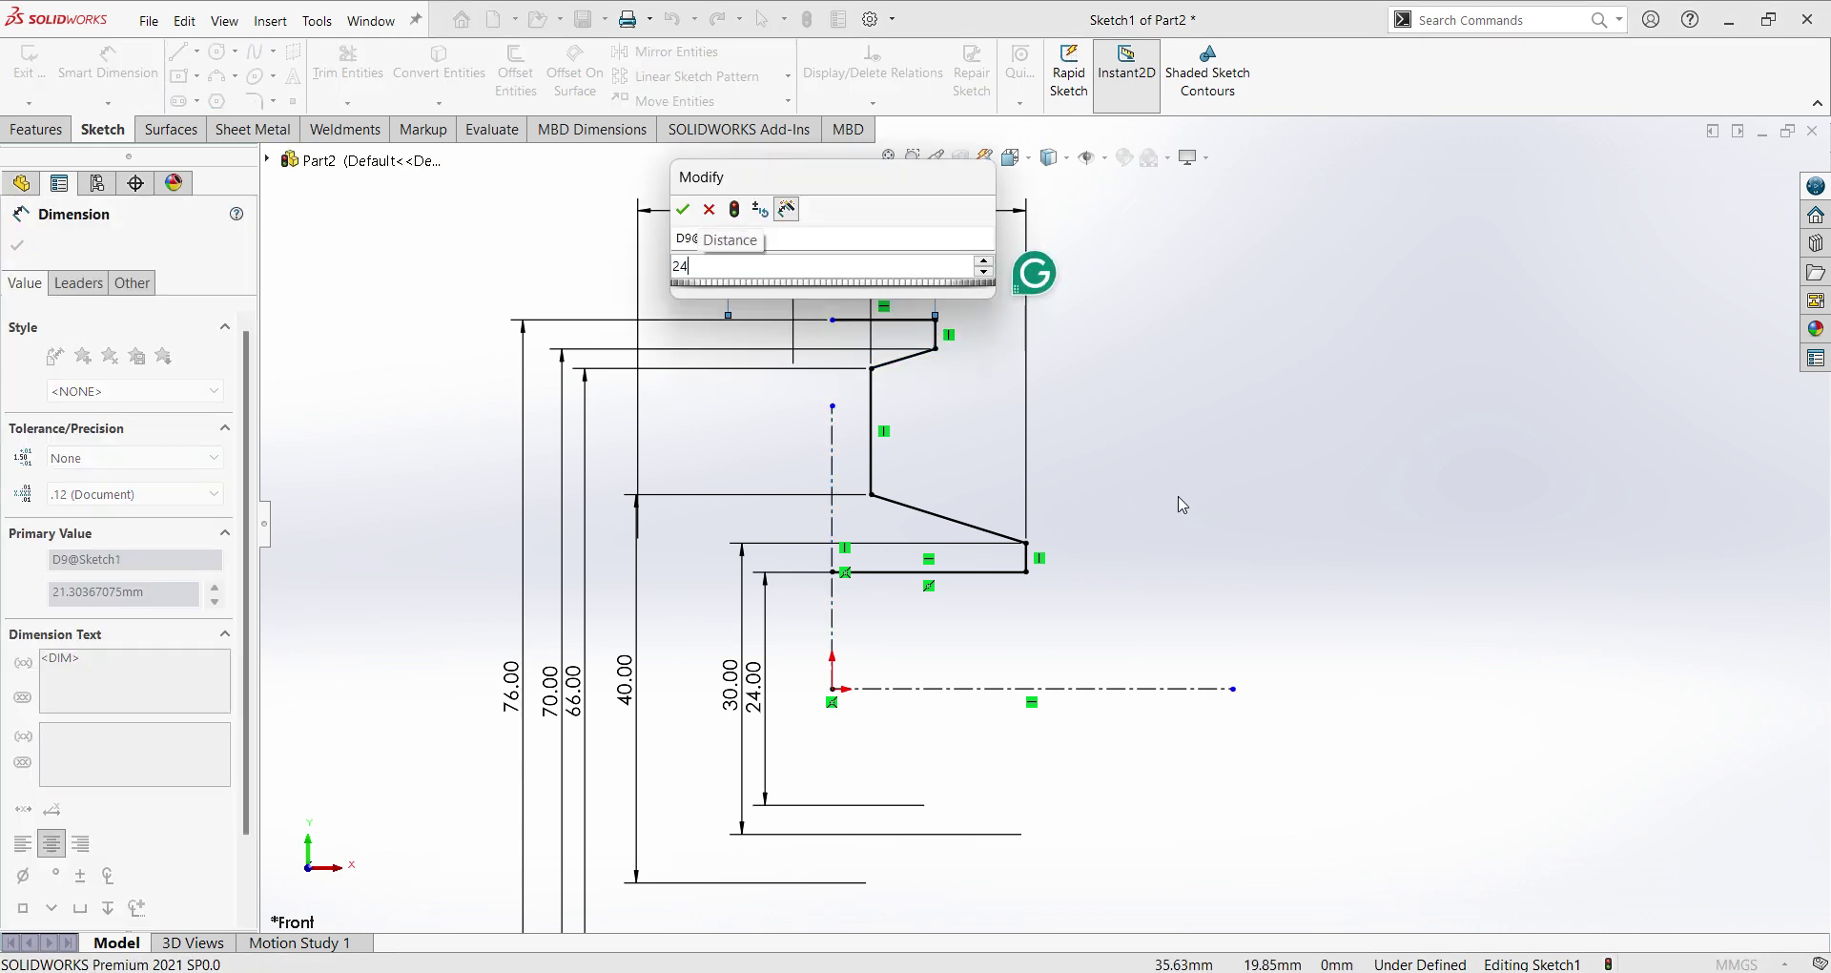
key(Return)
Move the 40 mm and 24 mm width dimensions farther above the profile to space them out evenly.
scroll(1191, 610, up, 5)
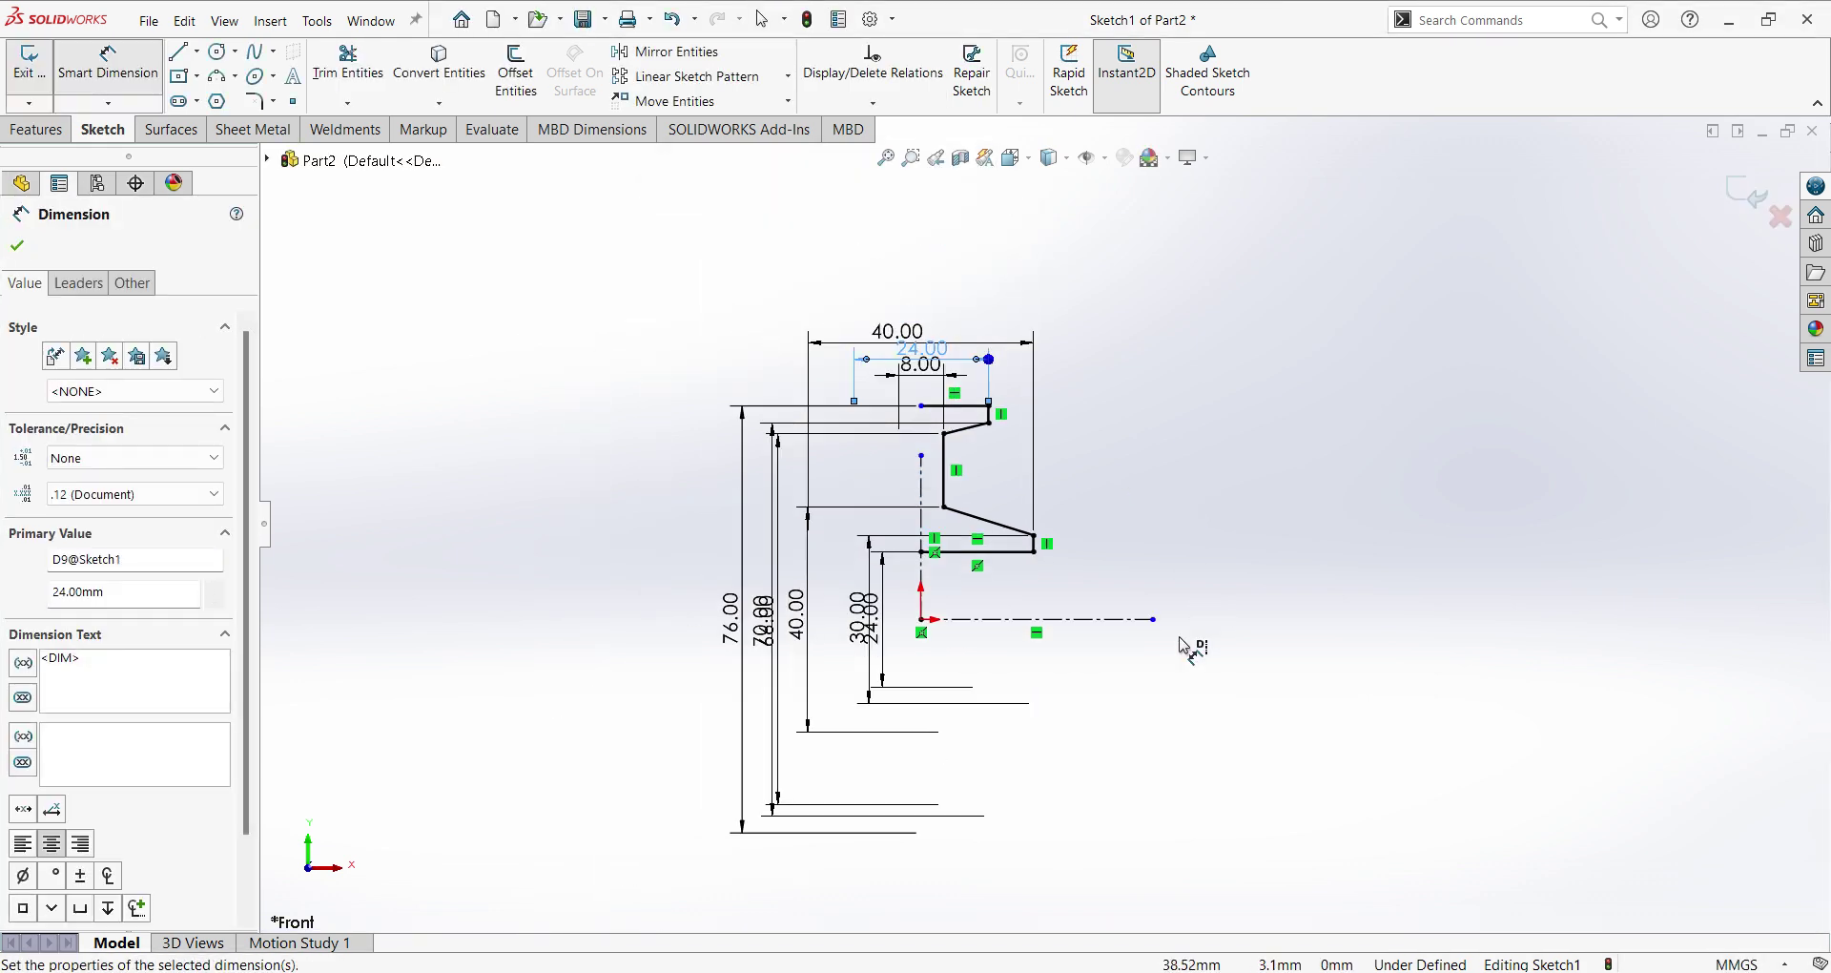
scroll(975, 422, down, 3)
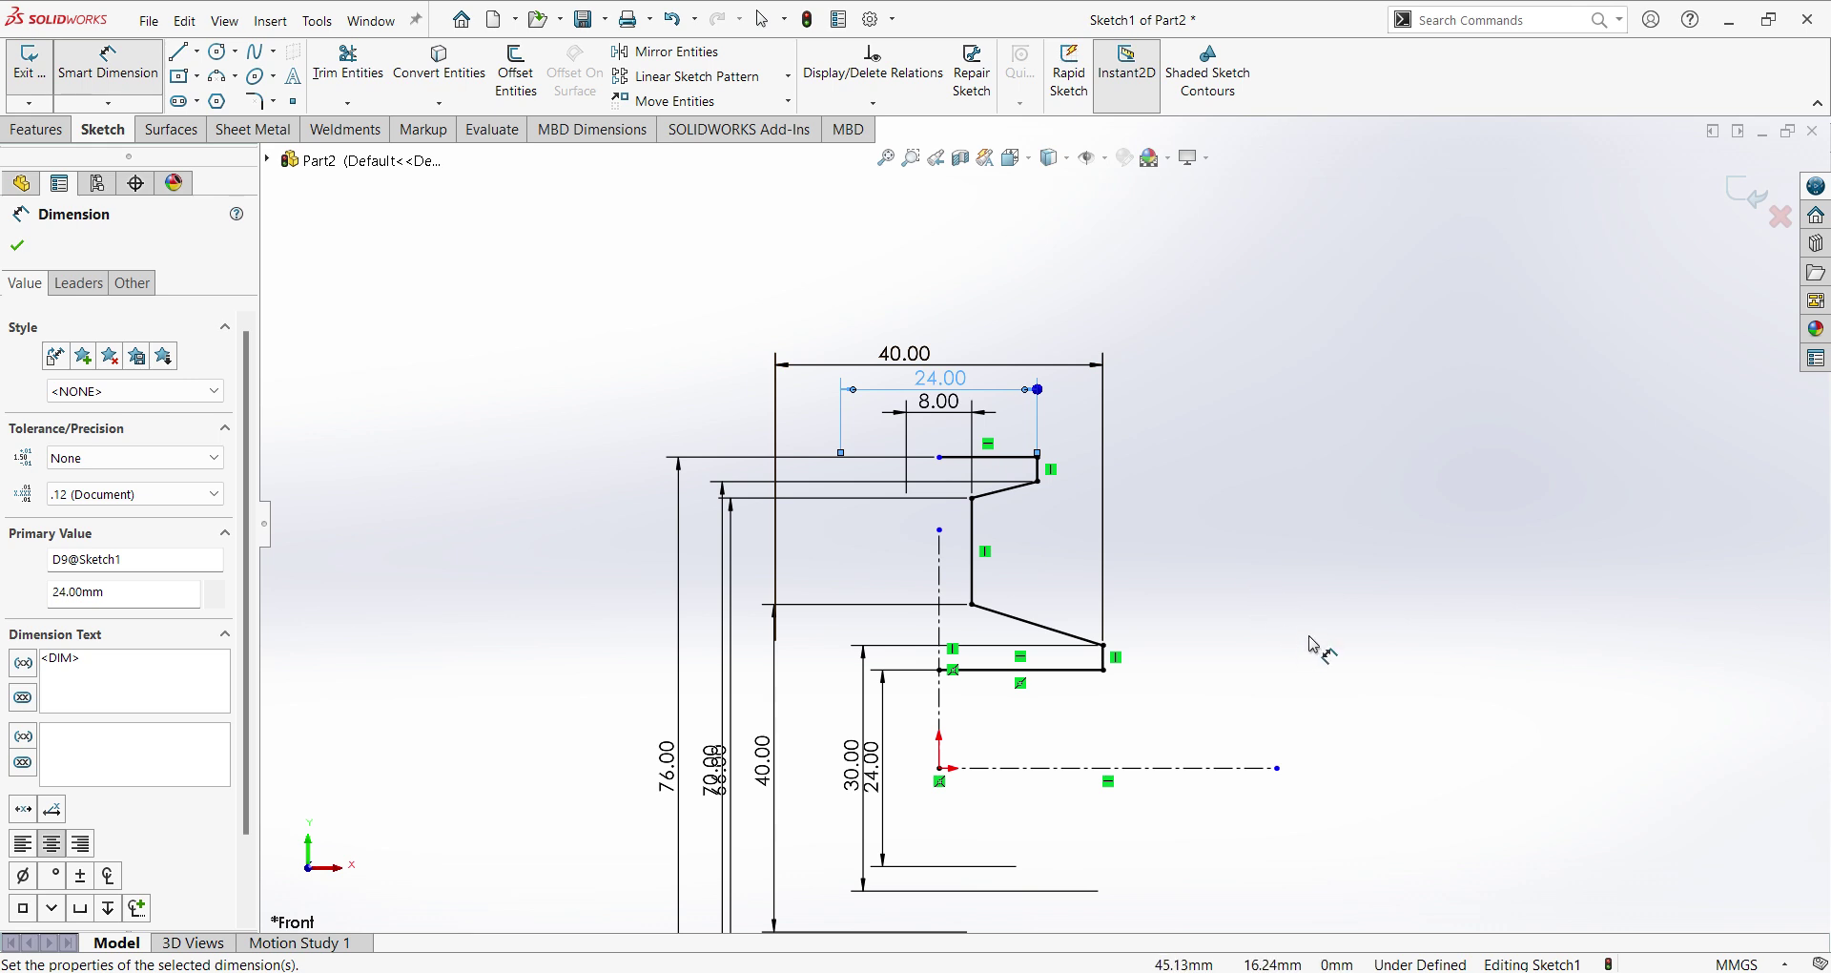
key(Escape)
drag(999, 363, 1001, 312)
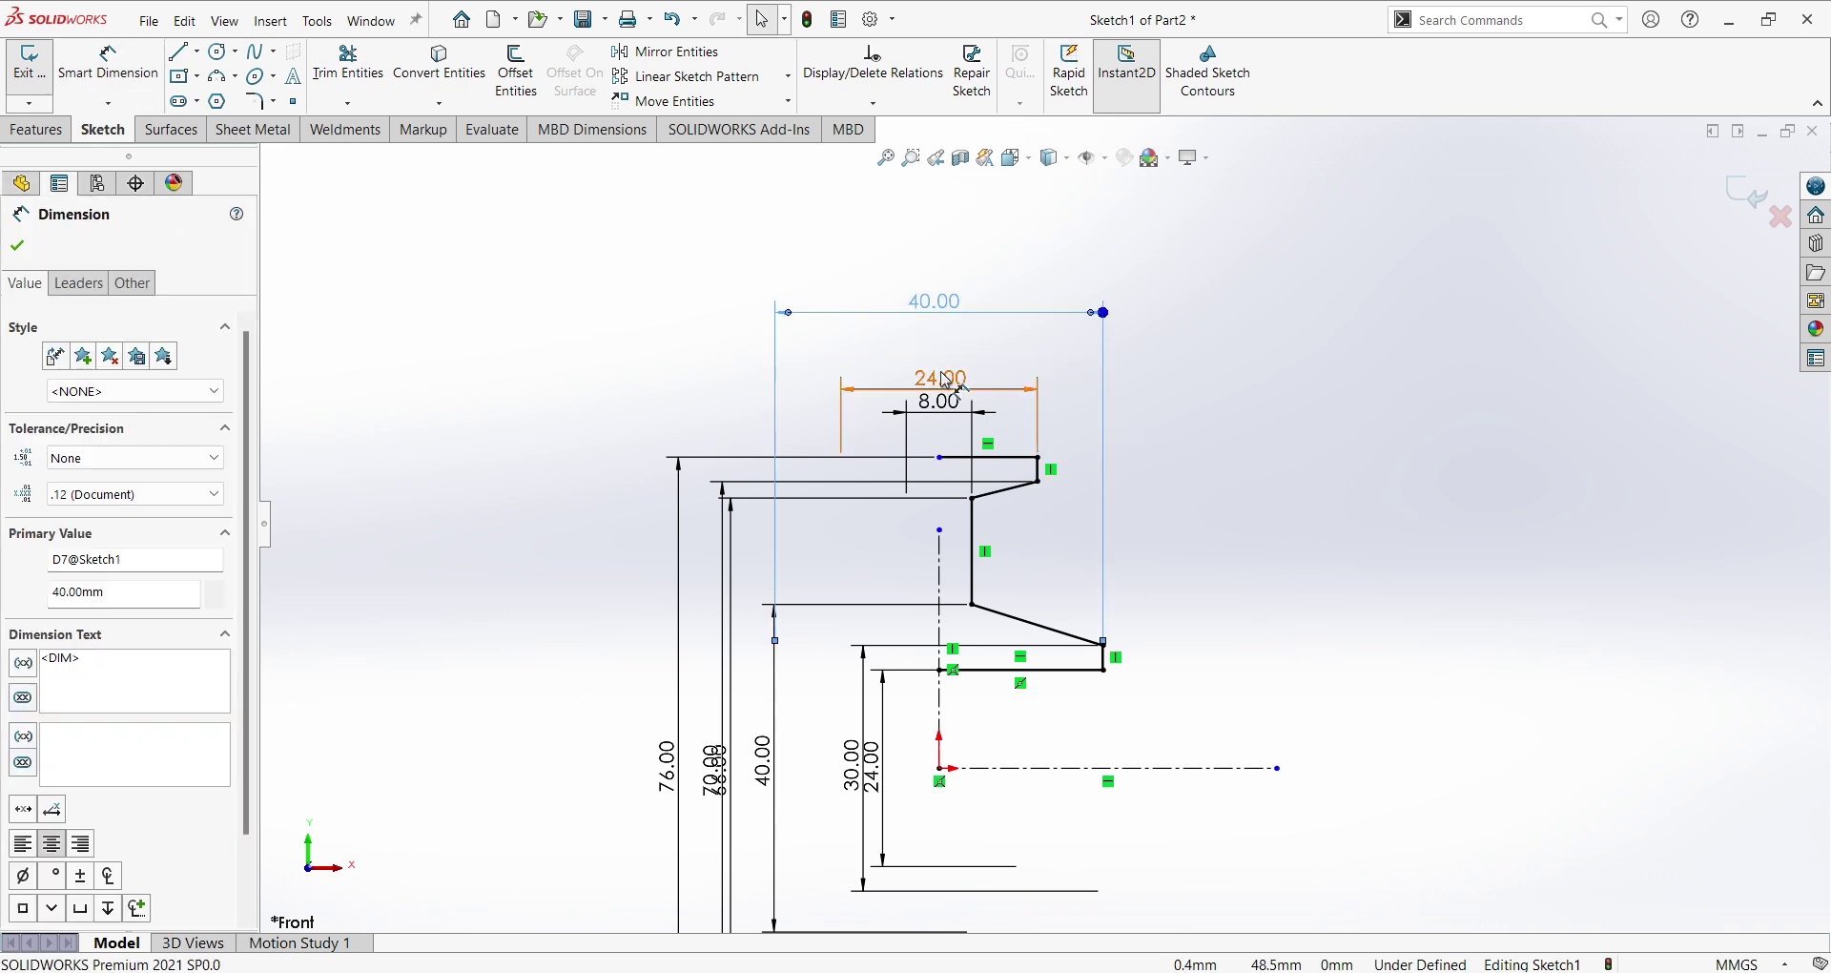
mouse_move(939, 387)
mouse_down()
mouse_move(940, 350)
mouse_move(939, 379)
mouse_up()
click(1001, 518)
Mirror the seven half-profile lines about the vertical centerline, keeping the originals, to form the full roller section.
scroll(1001, 519, up, 2)
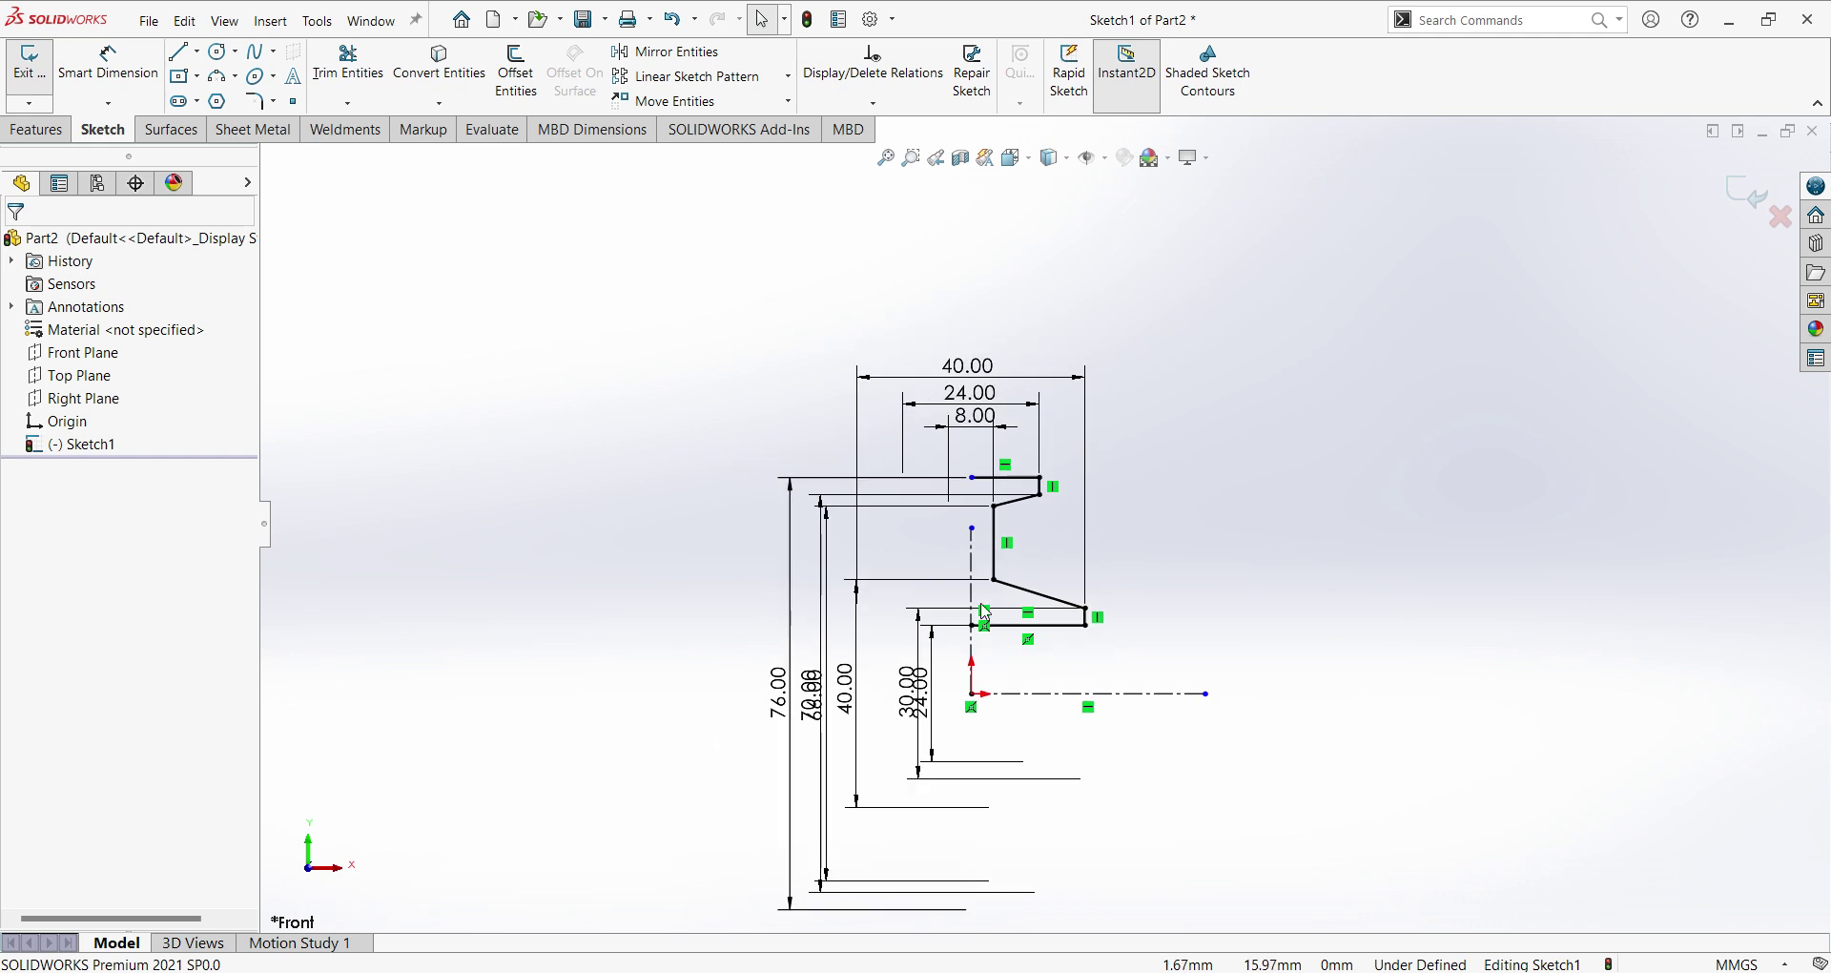
scroll(1013, 619, down, 2)
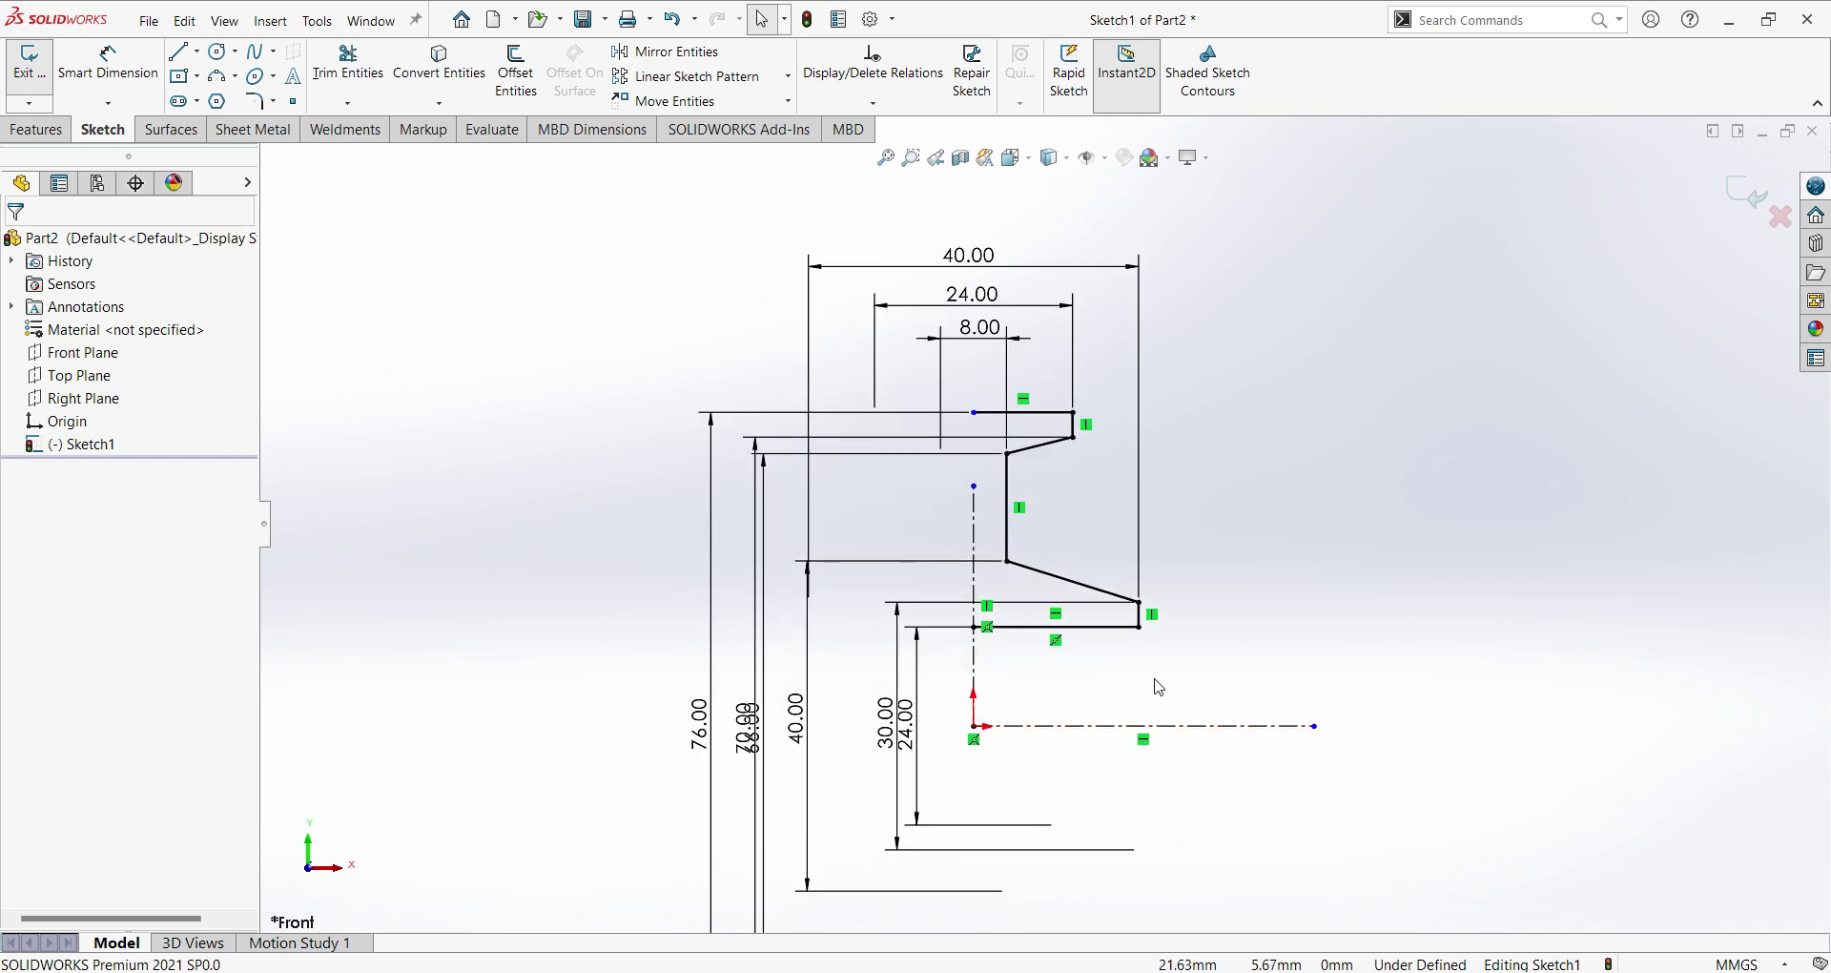
mouse_move(1158, 678)
mouse_down()
mouse_move(1070, 470)
mouse_move(1001, 354)
mouse_move(988, 373)
mouse_up()
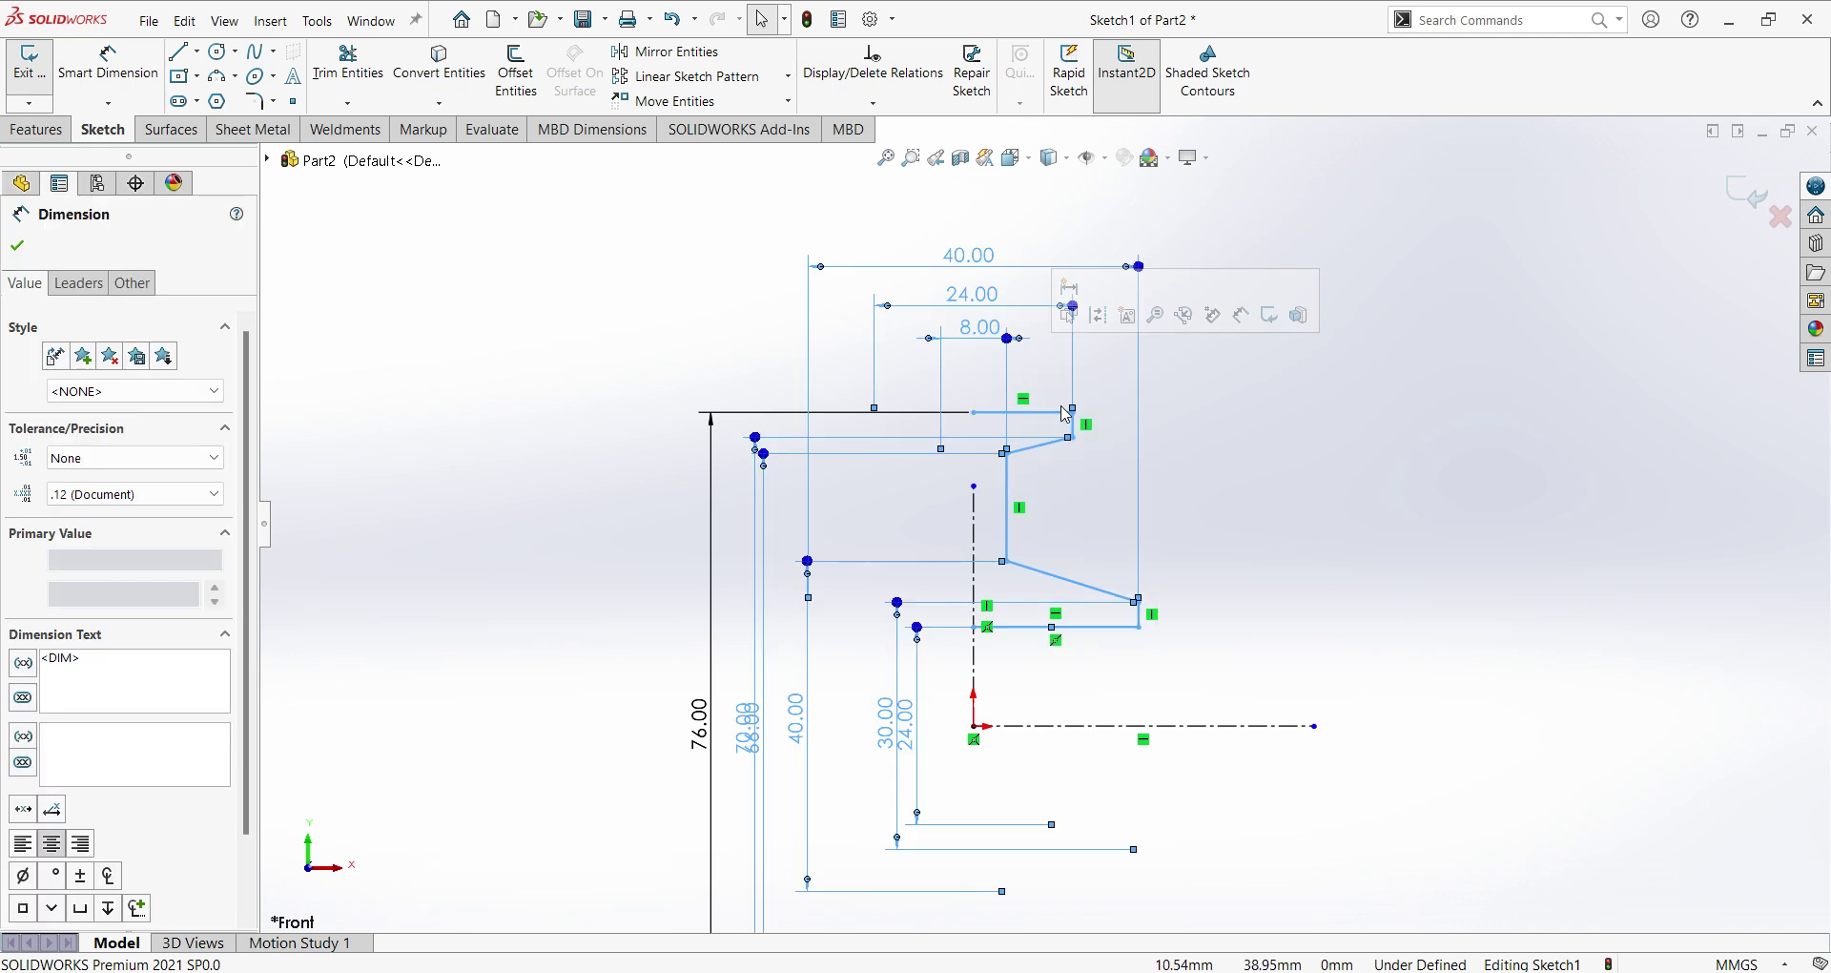
click(668, 52)
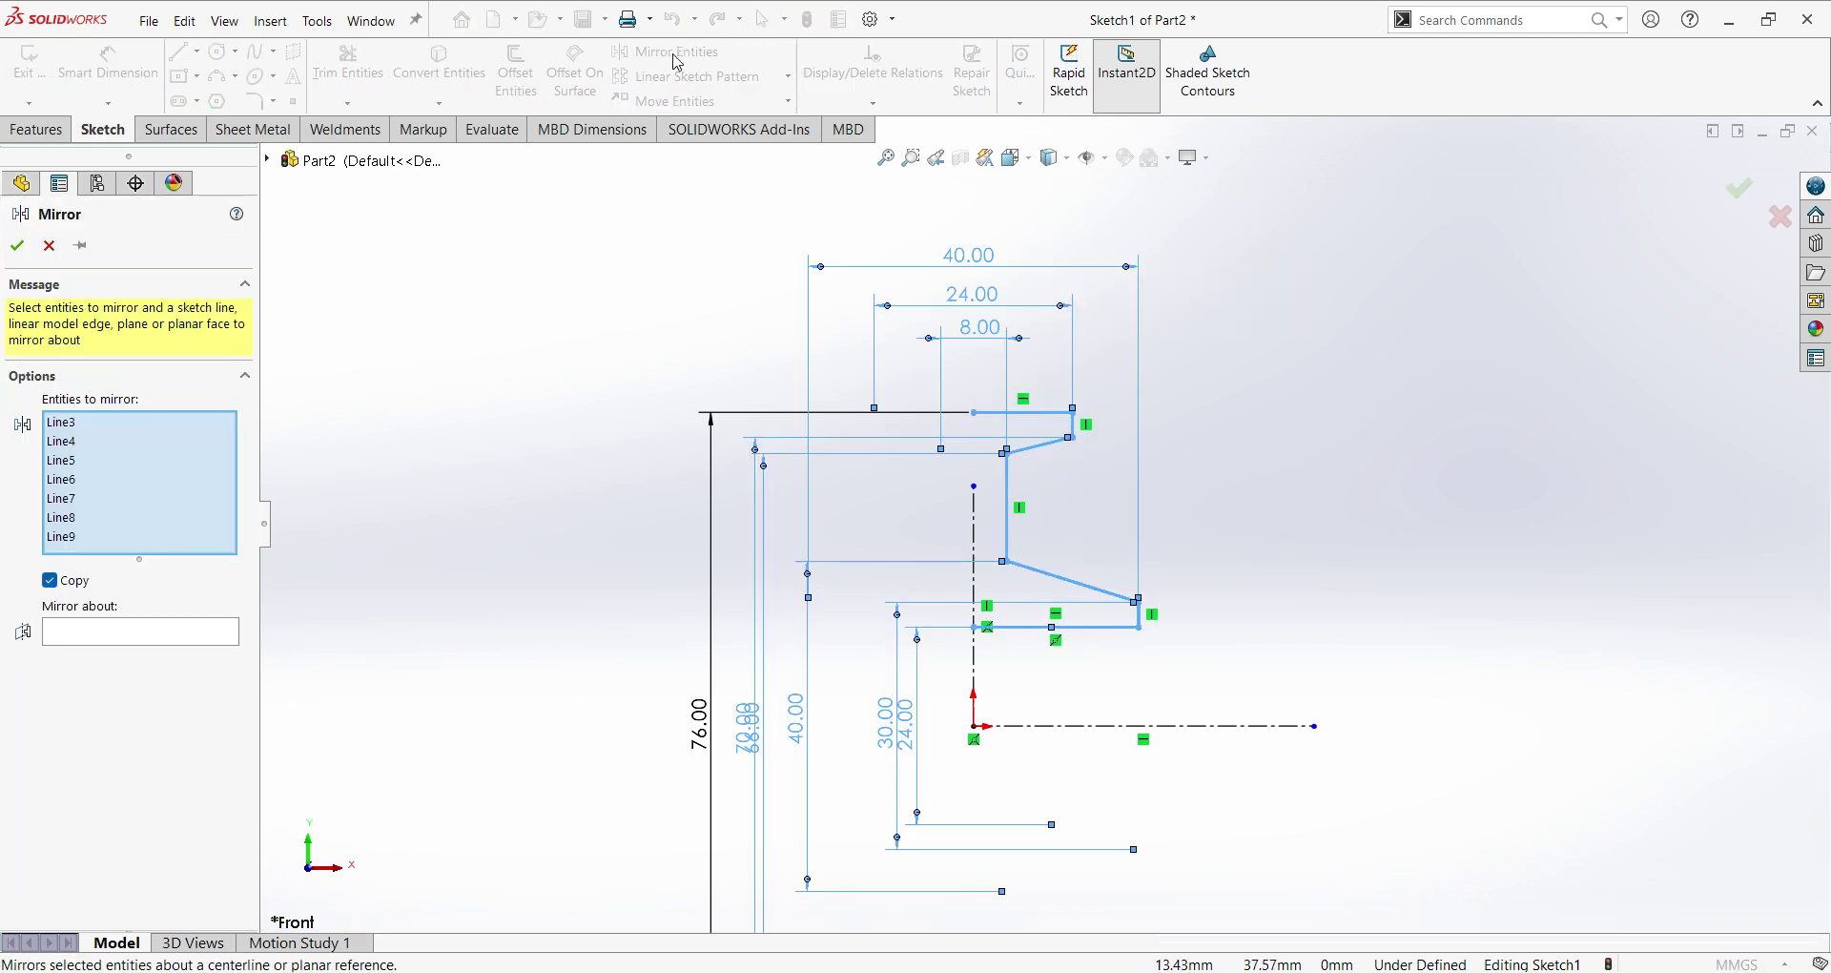
click(106, 637)
click(973, 539)
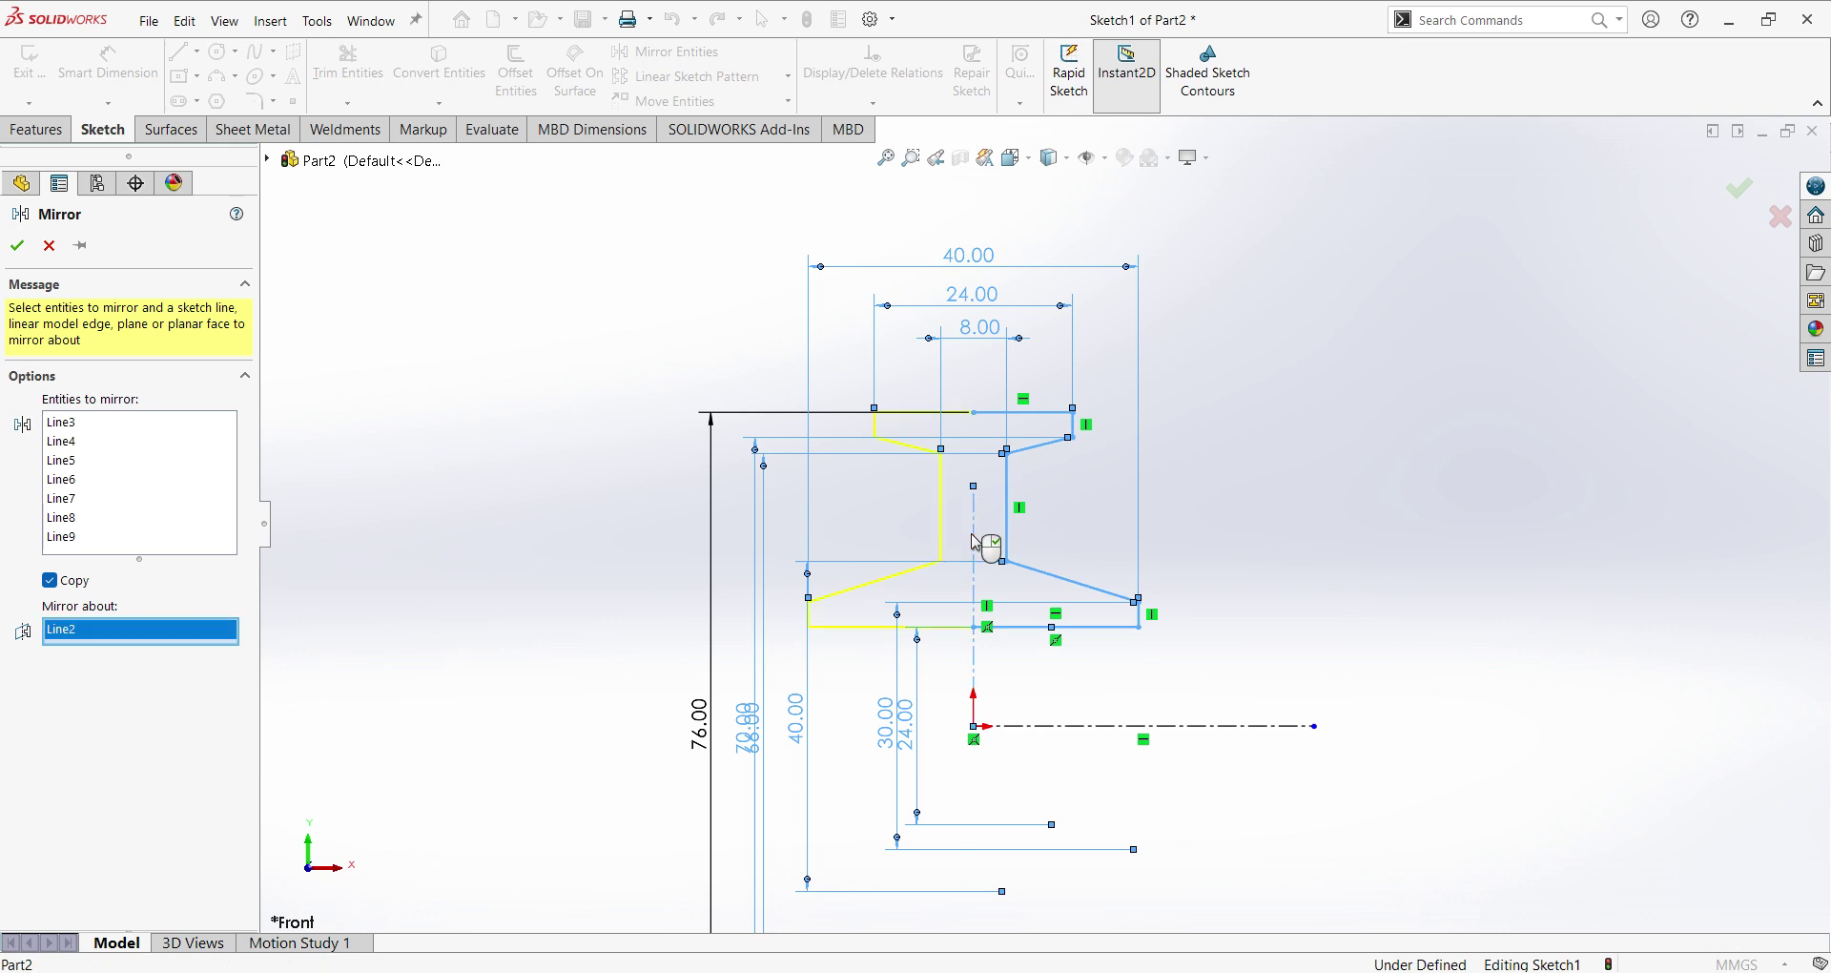
click(18, 246)
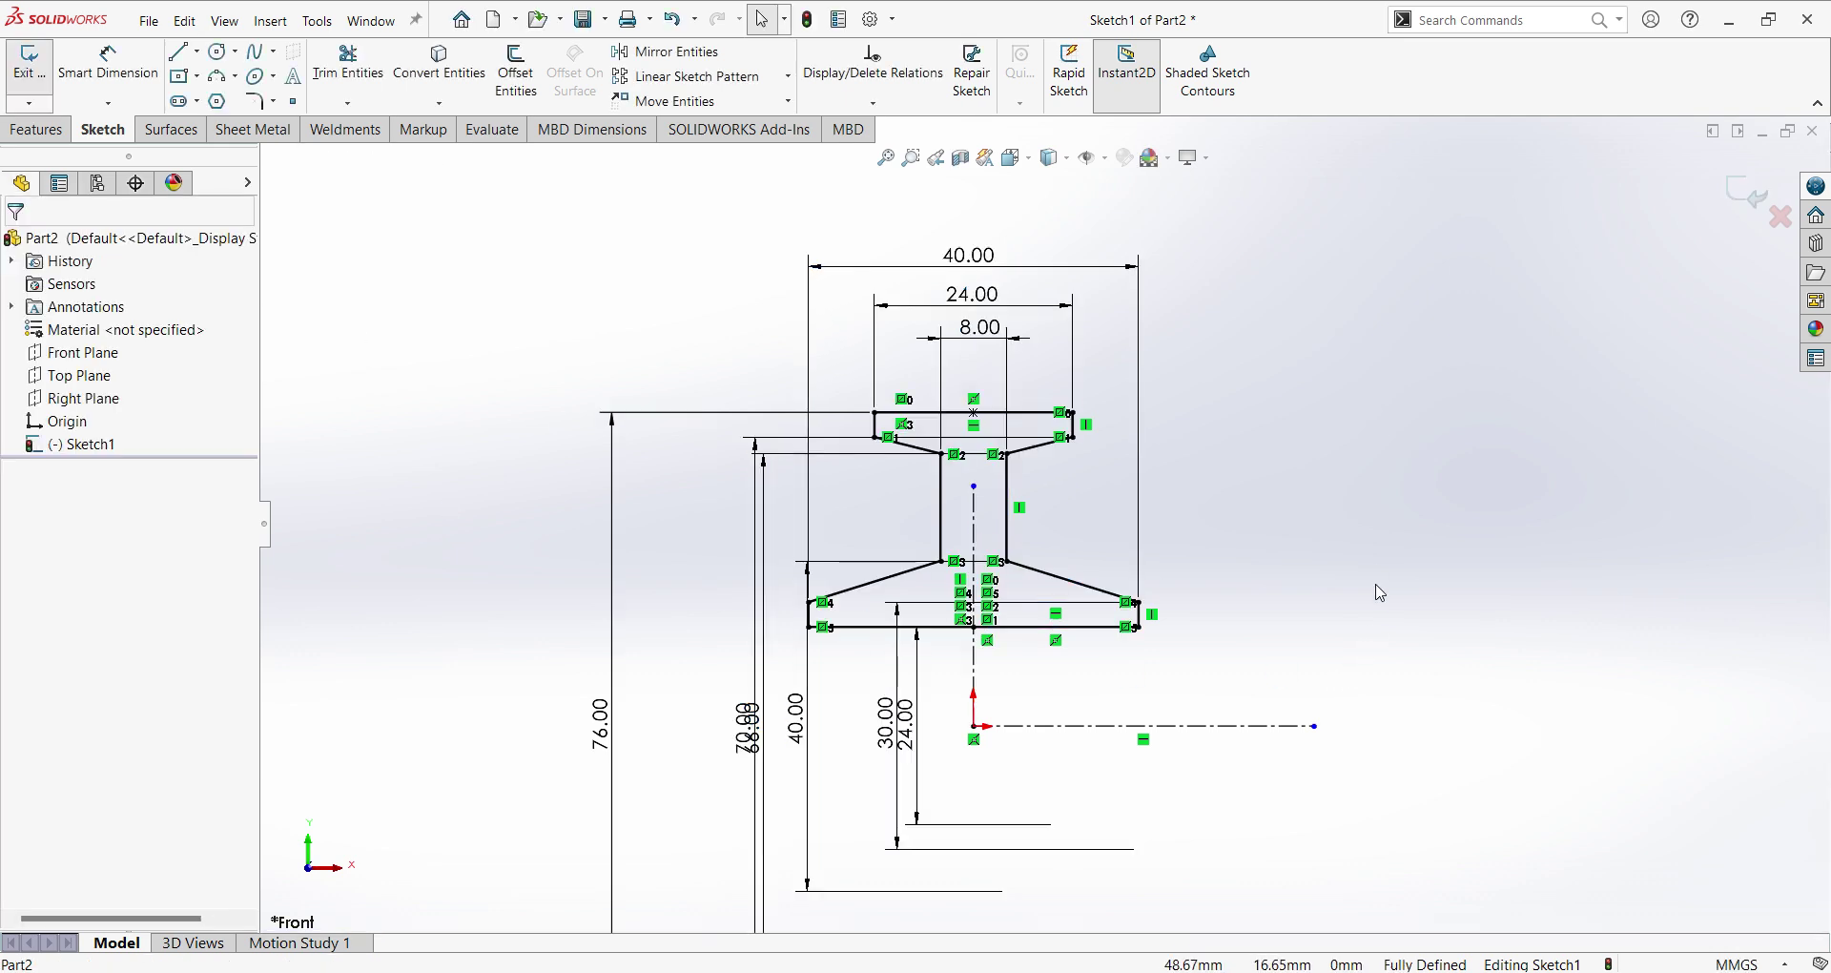
Space out the 70, 66, 40 and 30 mm diameter dimensions evenly and move the 24 mm one to the opposite side of the profile.
scroll(804, 585, down, 3)
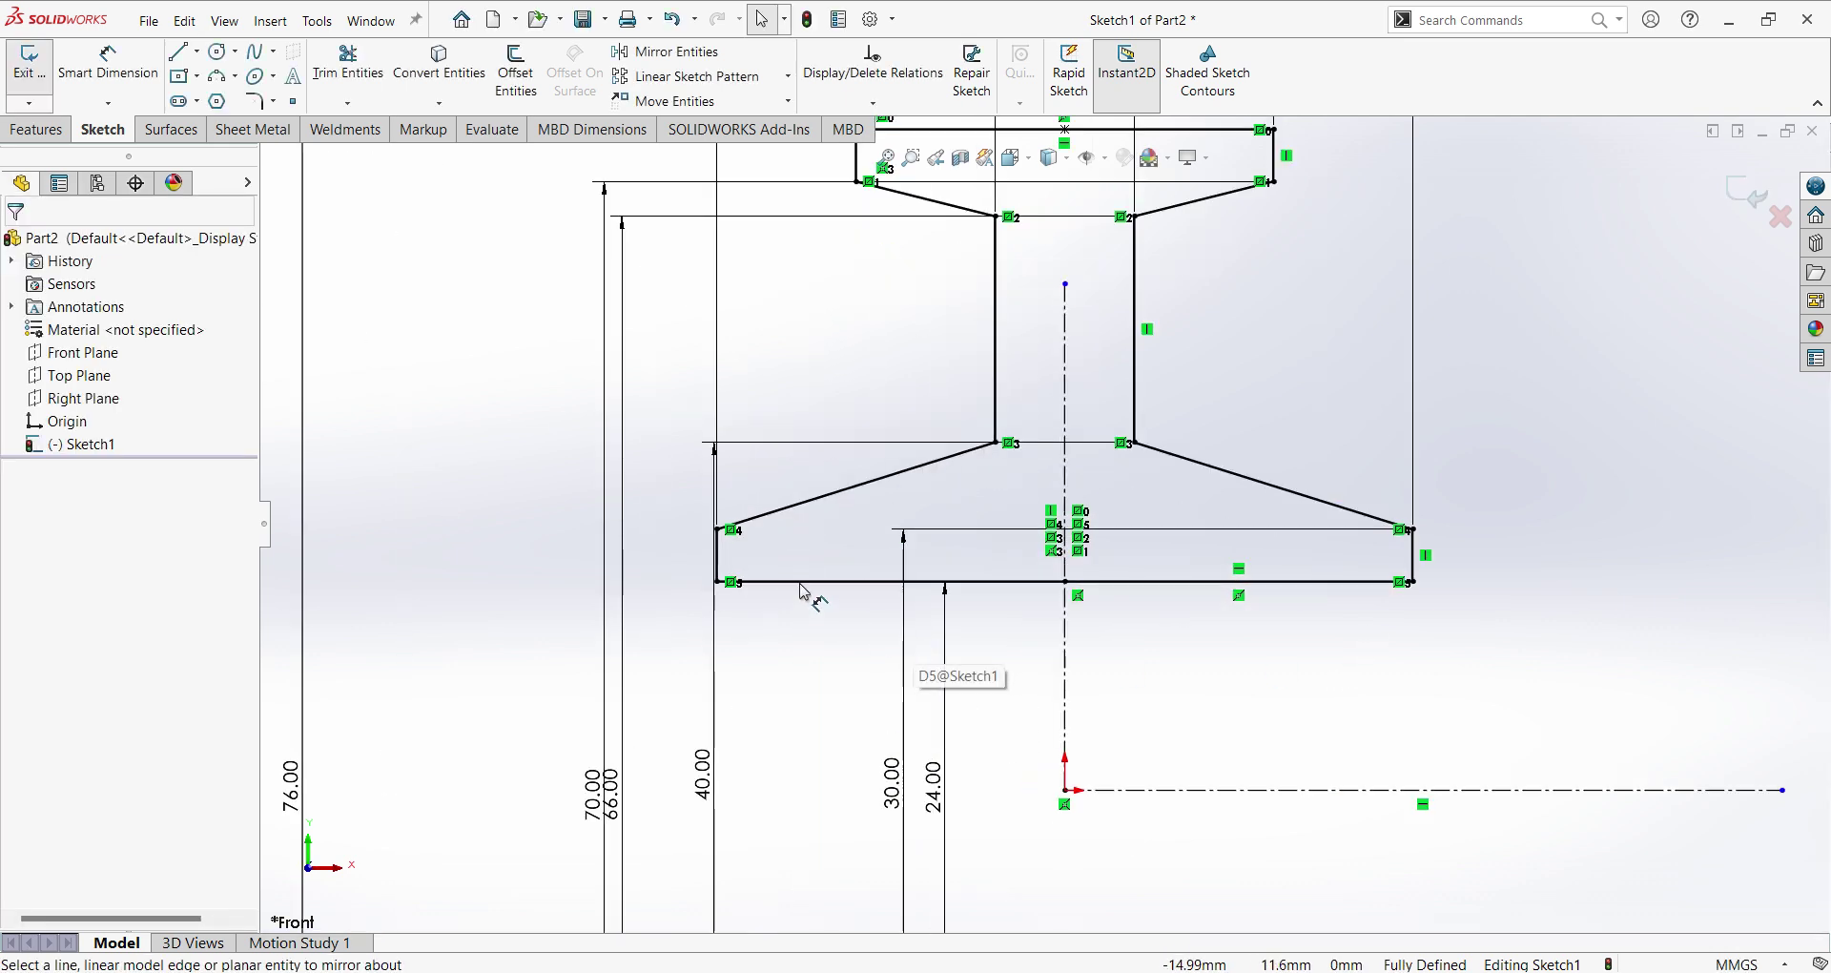
scroll(1171, 758, up, 4)
scroll(1171, 758, down, 2)
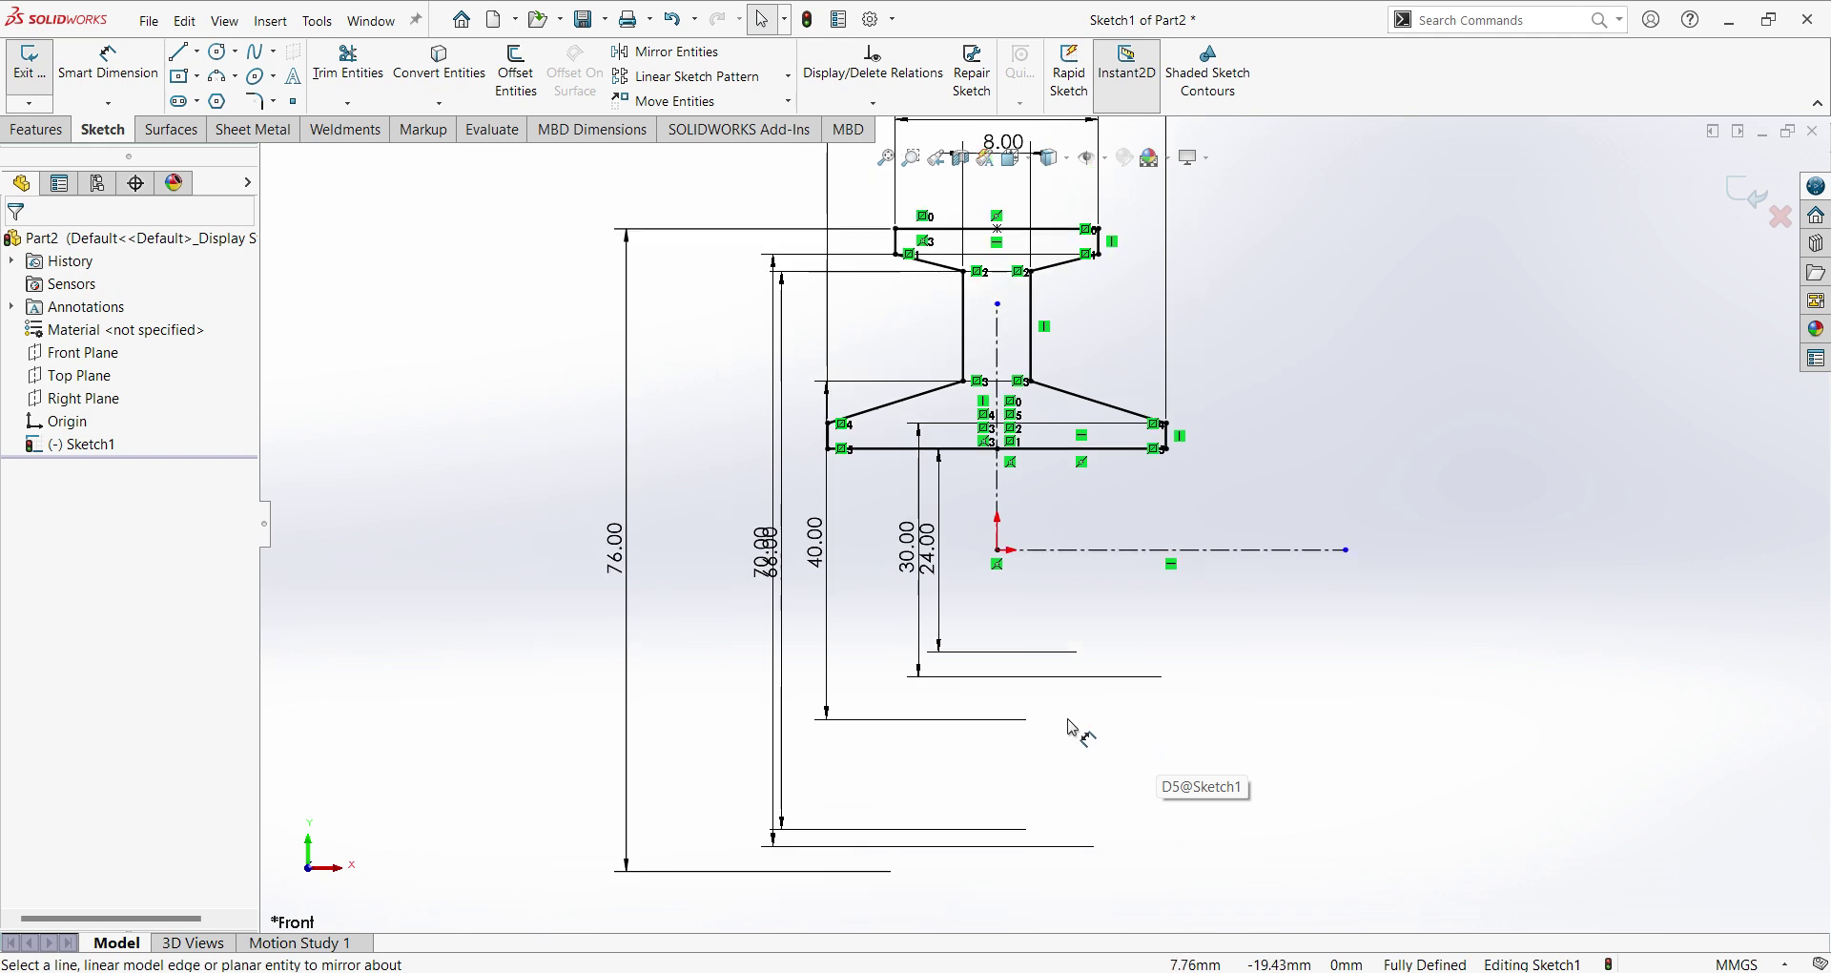
scroll(725, 583, up, 2)
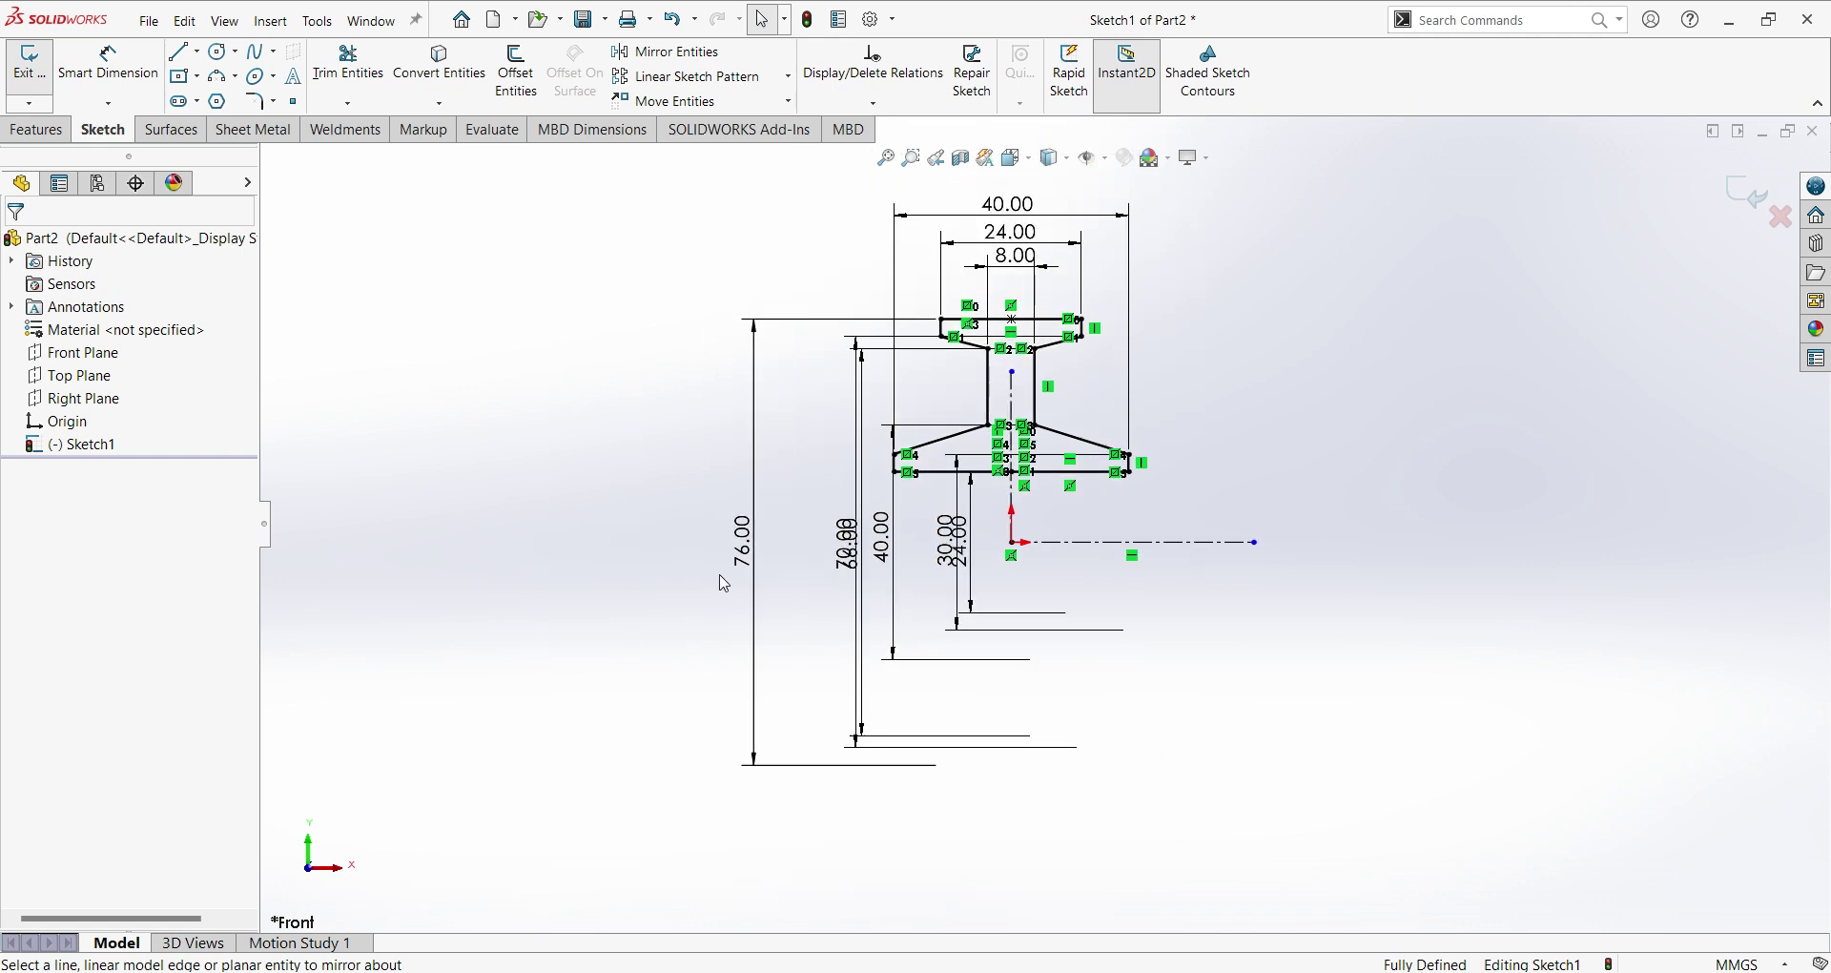
scroll(858, 573, down, 2)
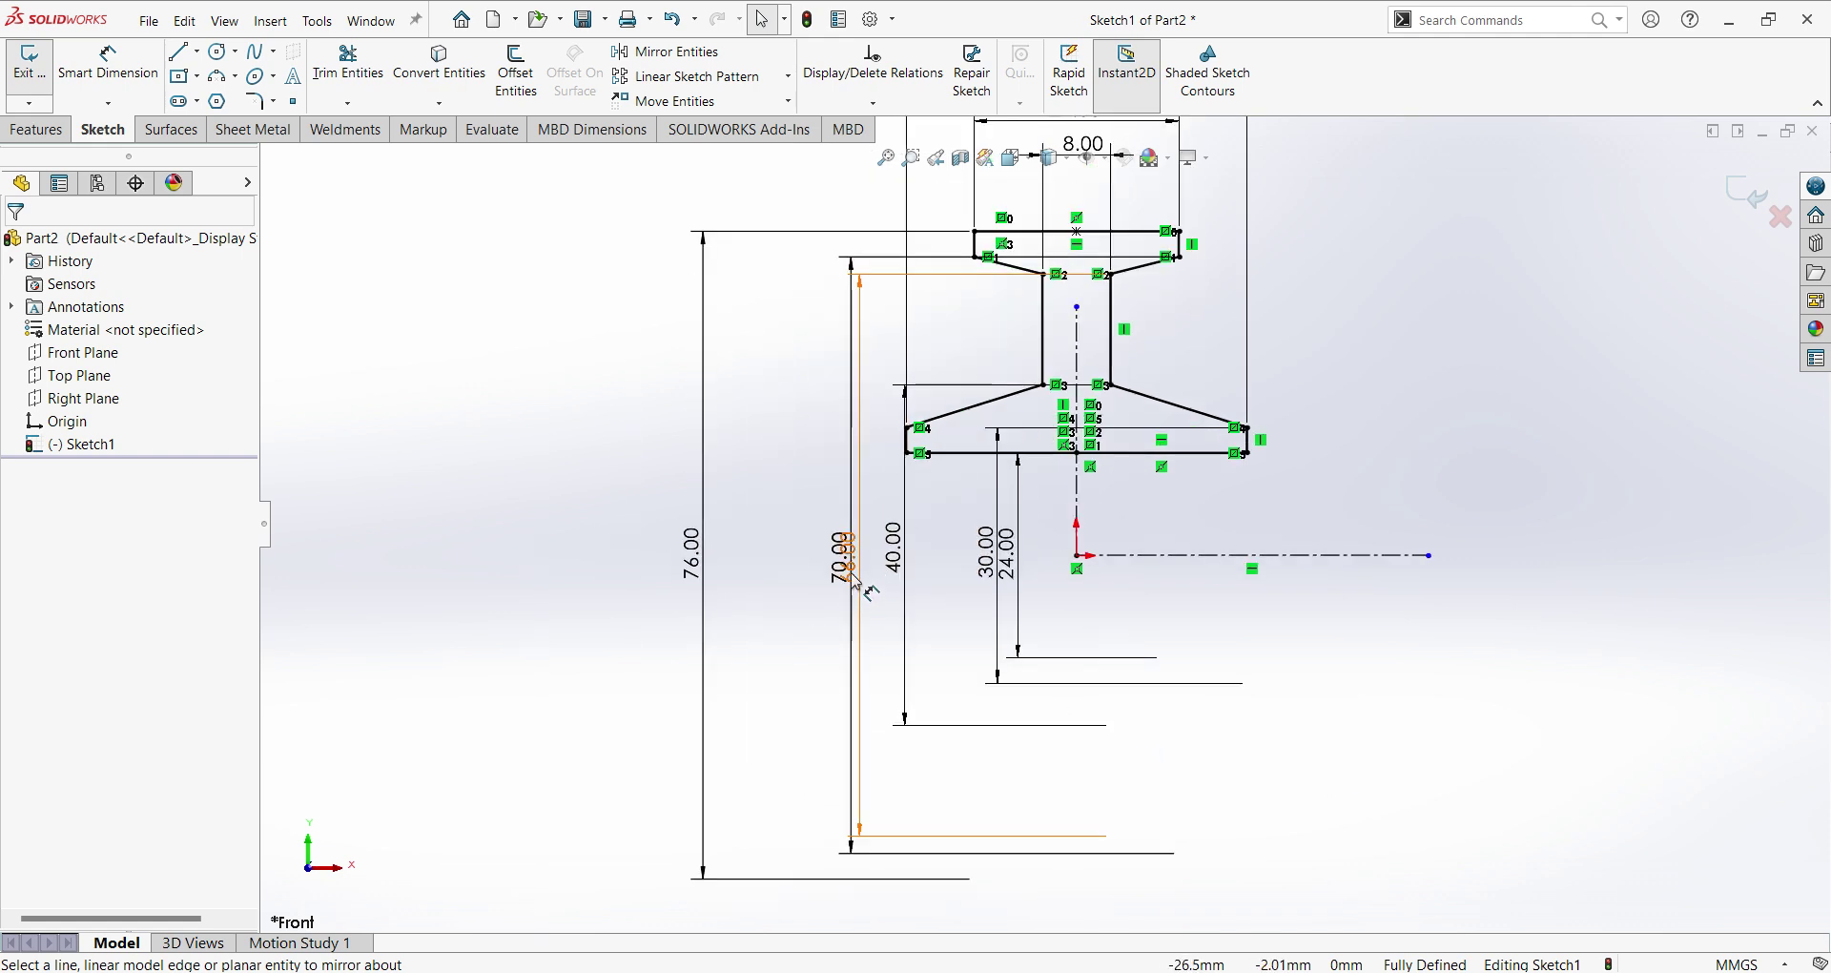
mouse_move(854, 580)
mouse_down()
mouse_move(744, 572)
mouse_move(850, 569)
mouse_up()
drag(986, 561, 1349, 561)
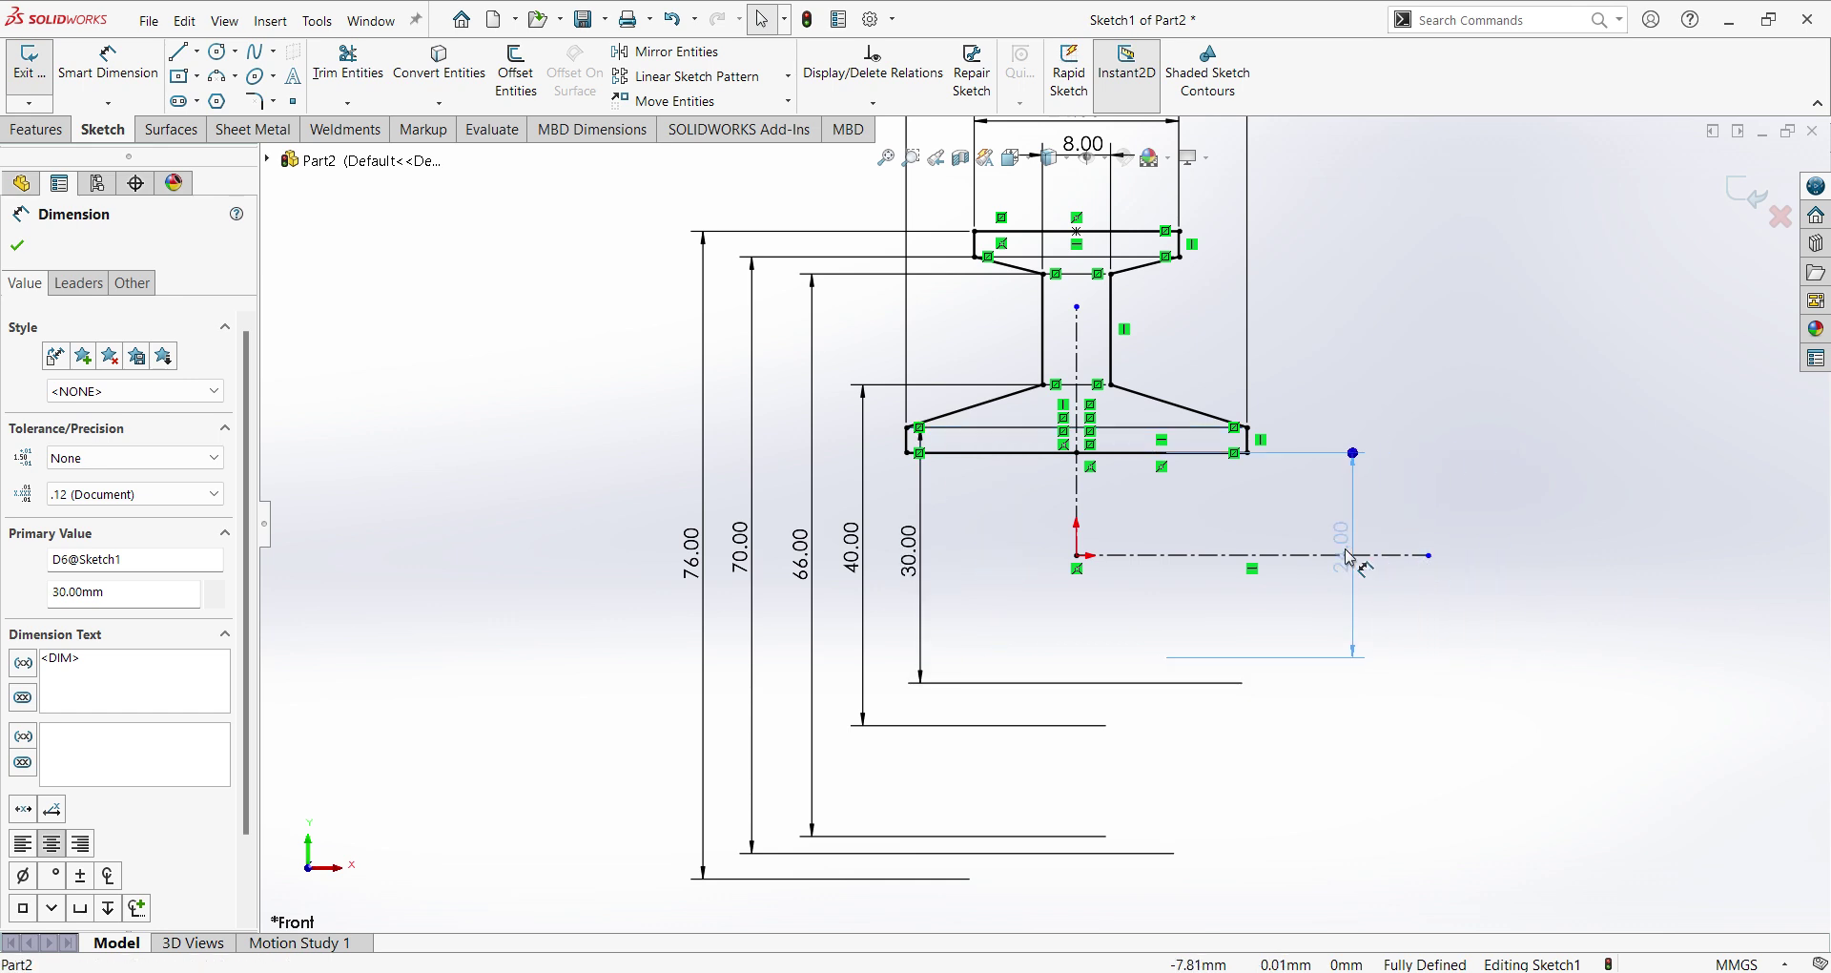
click(1448, 602)
key(f)
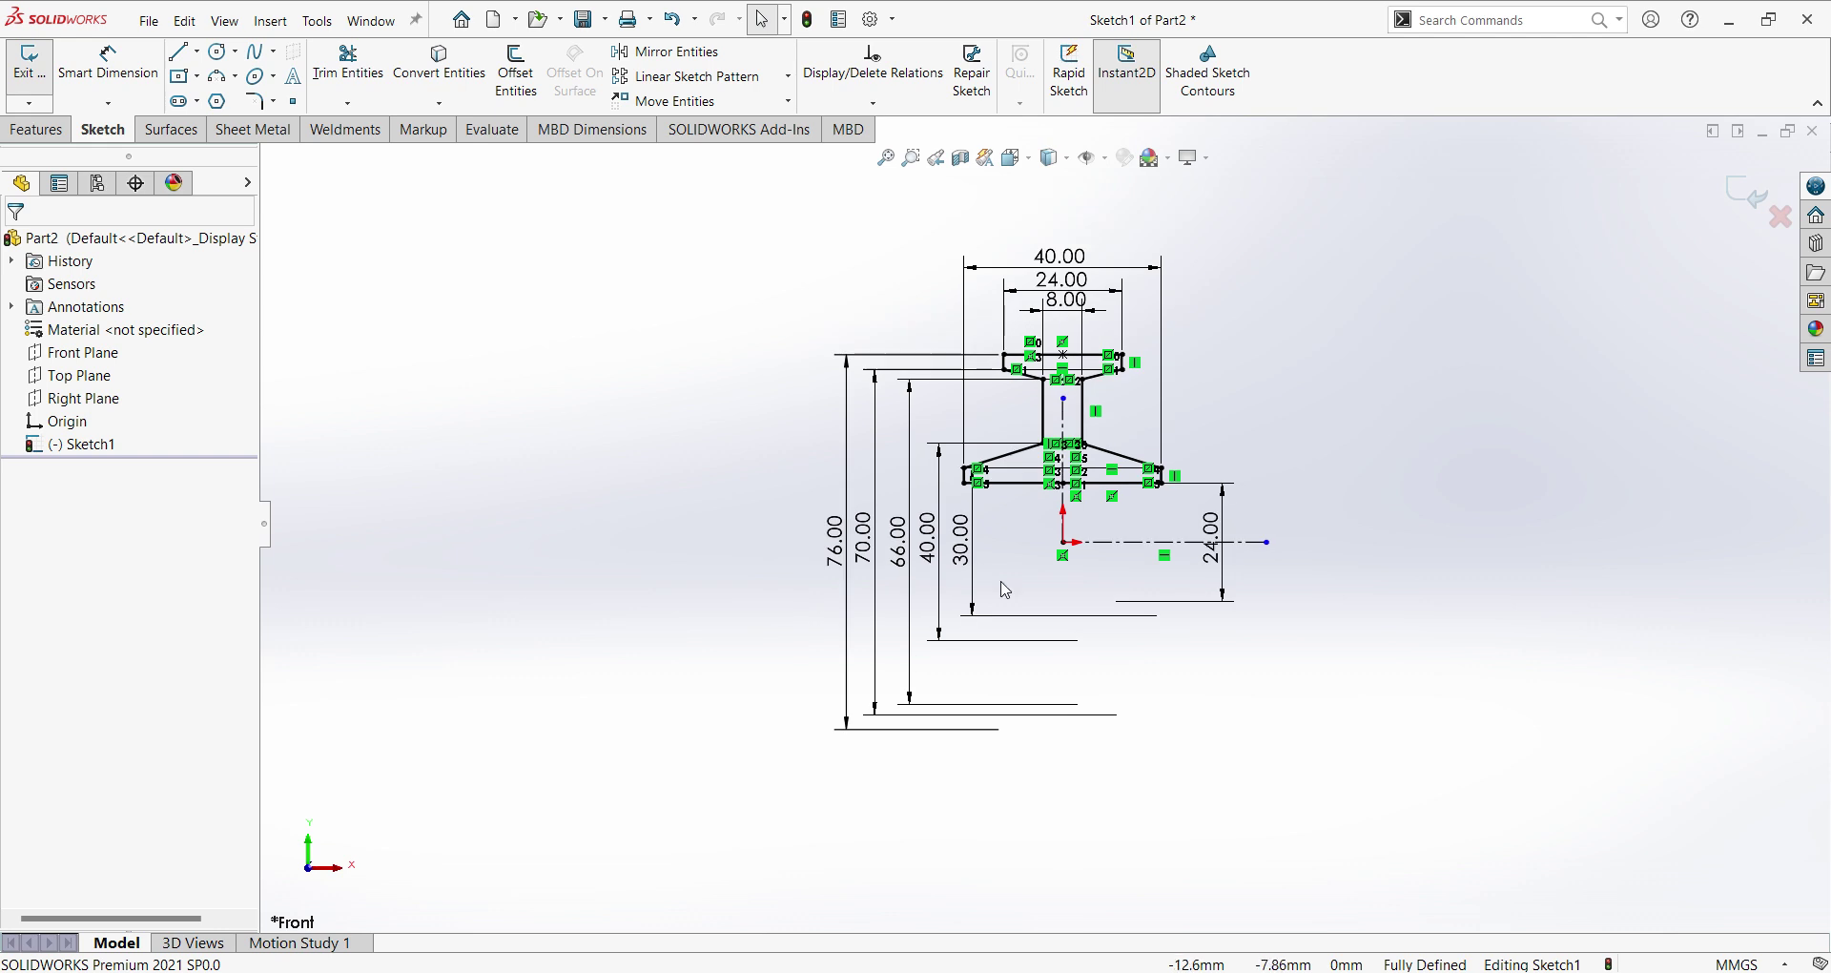
Finish the sketch and revolve the section a full 360 degrees about the horizontal centerline.
scroll(1149, 508, down, 4)
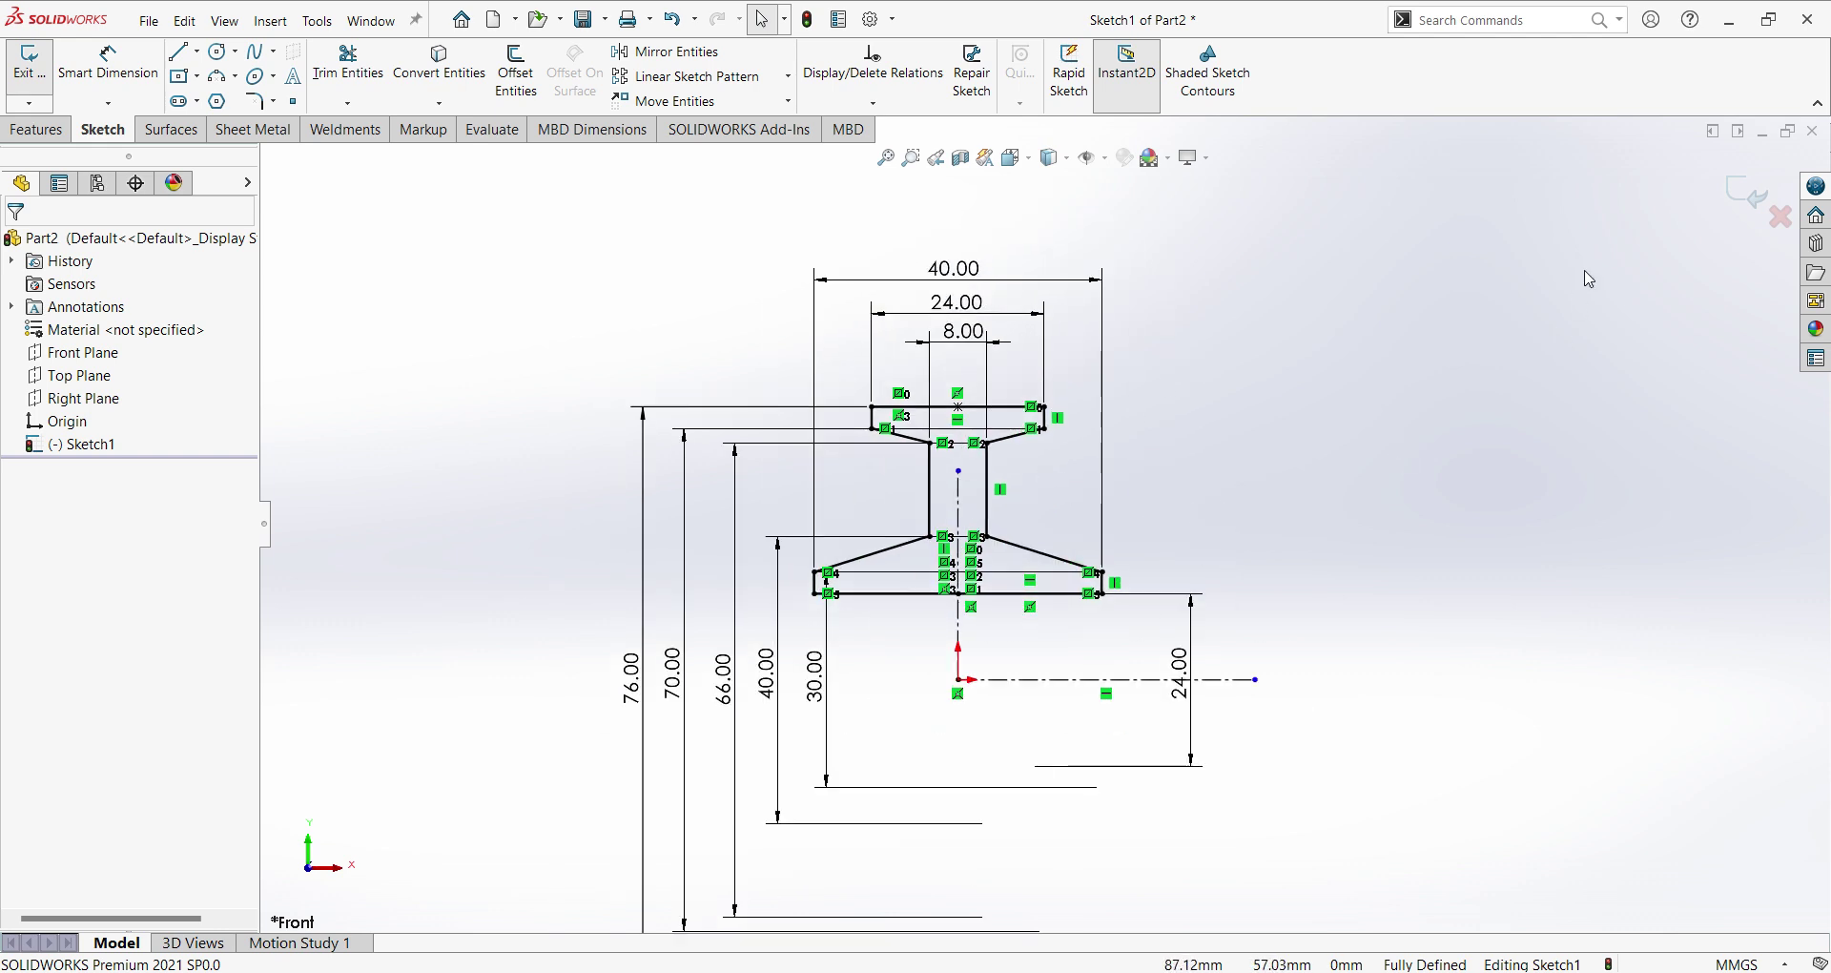
click(1745, 194)
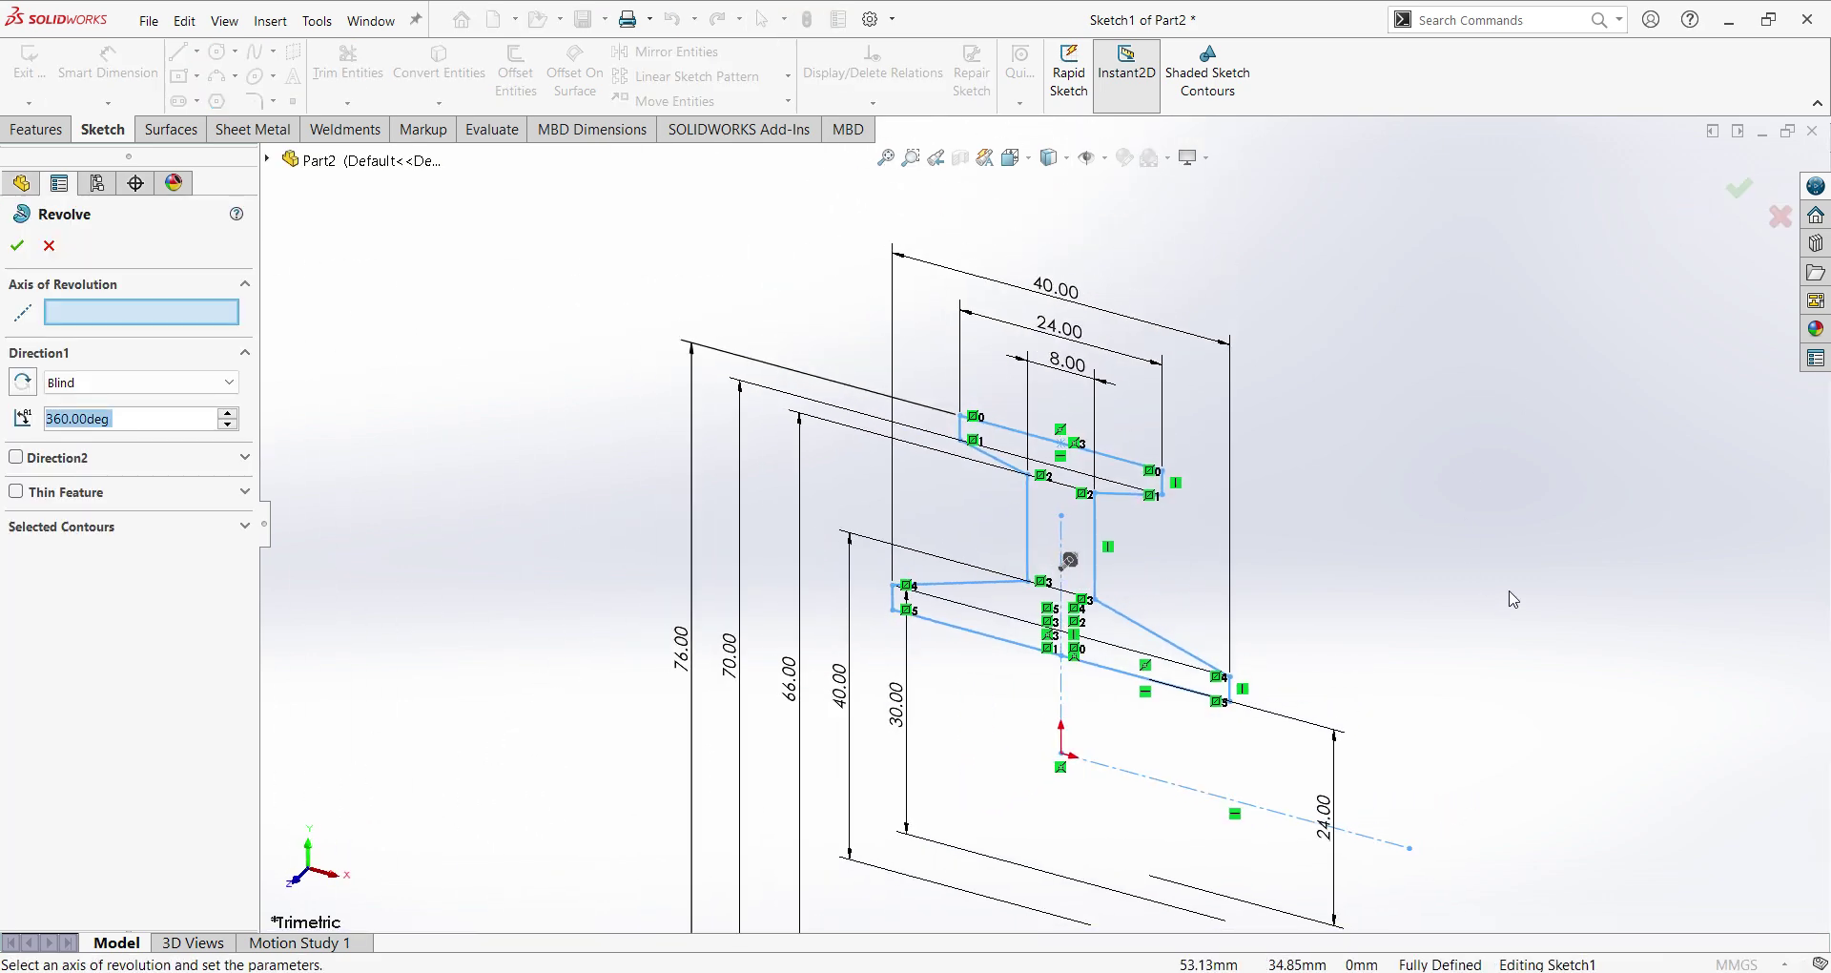
click(1283, 822)
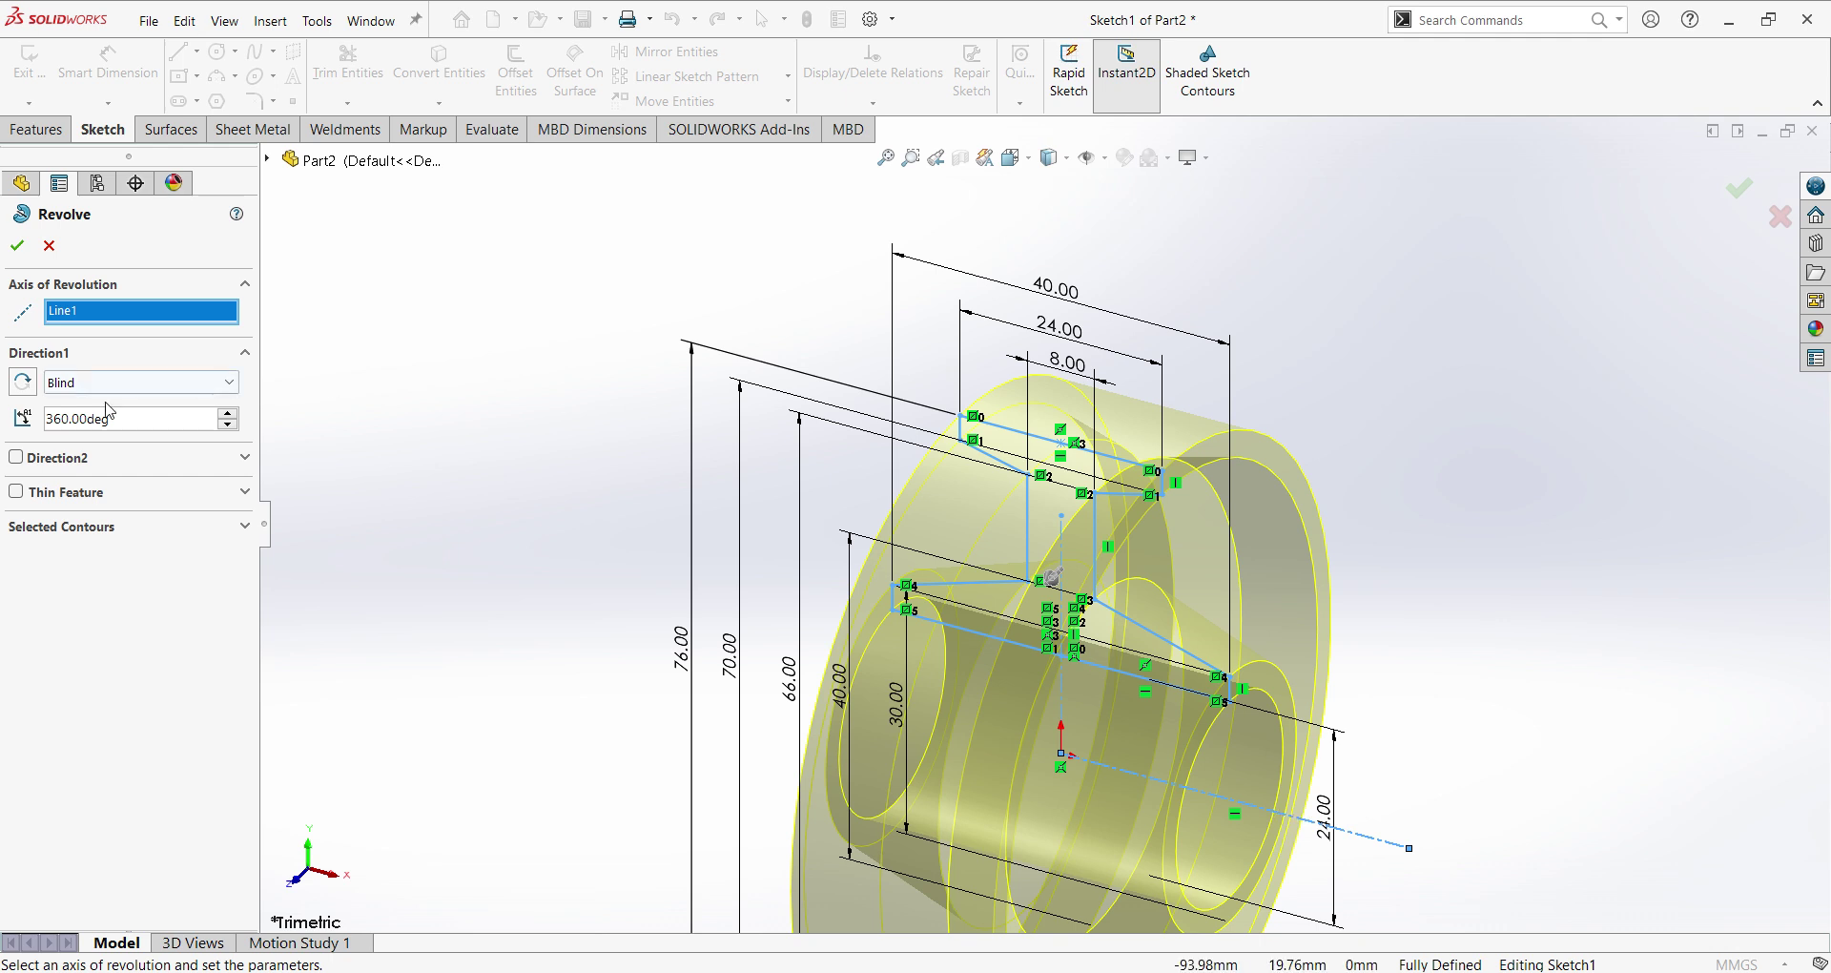
click(18, 245)
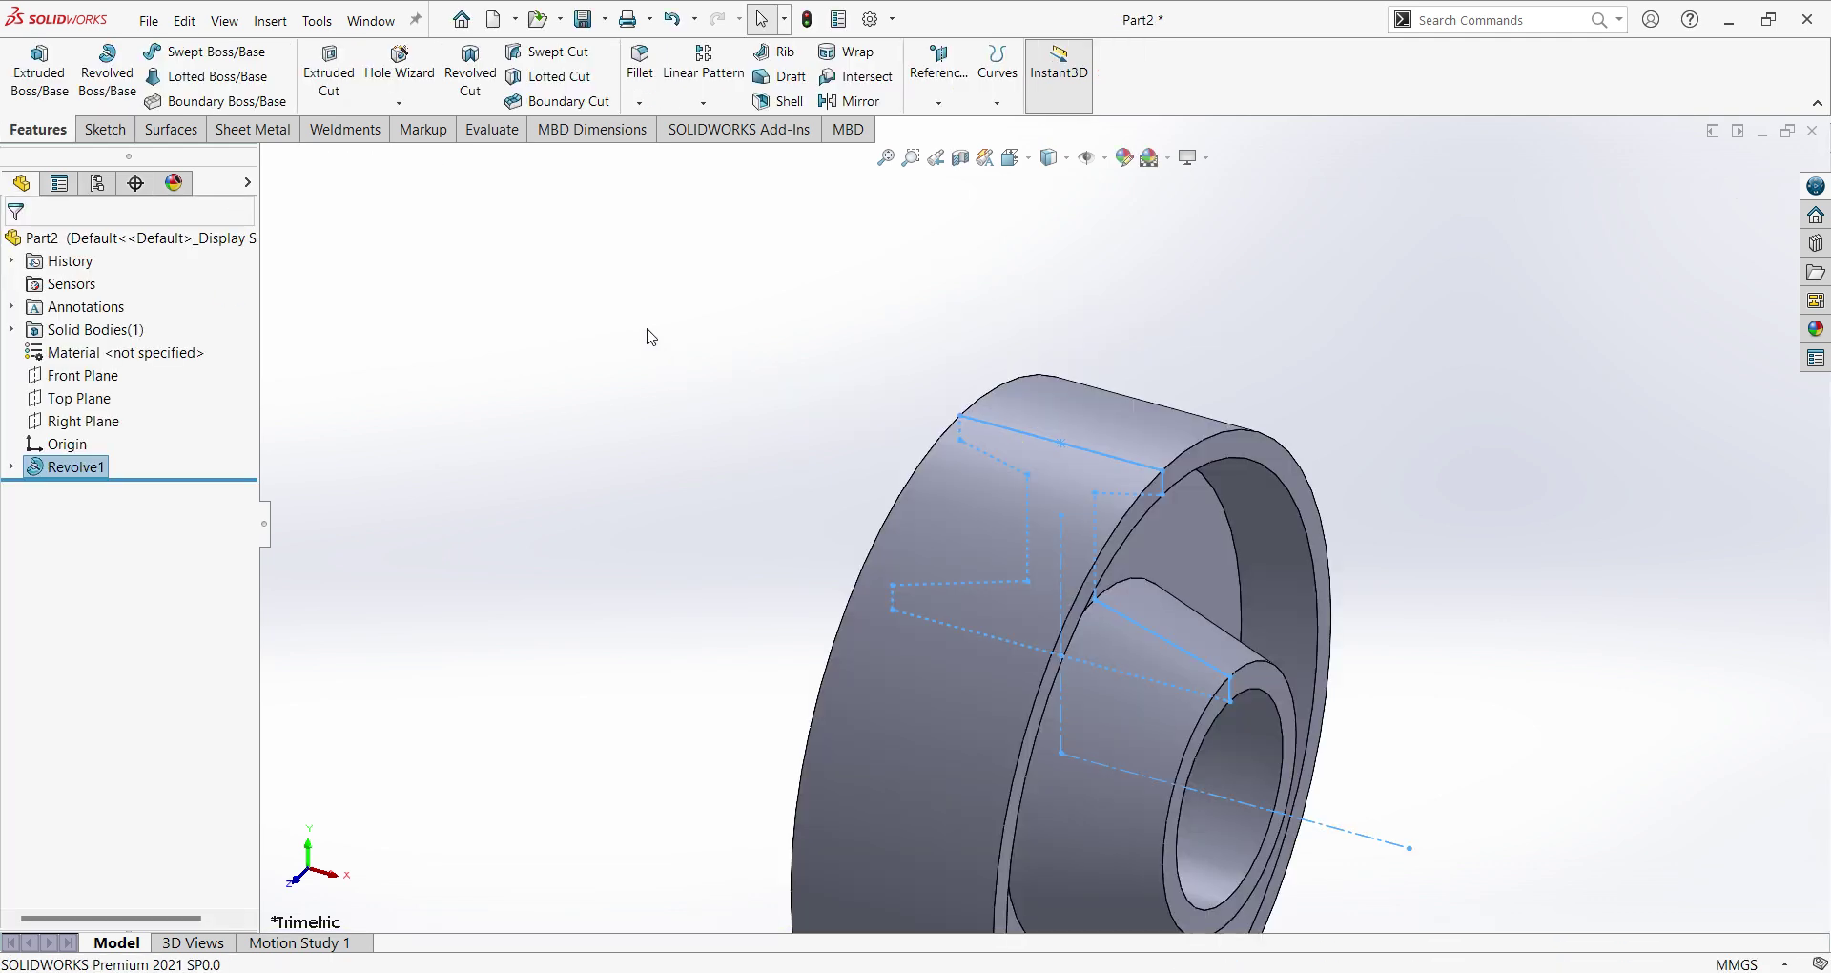
Orient the revolved roller to the isometric view.
scroll(1382, 615, up, 2)
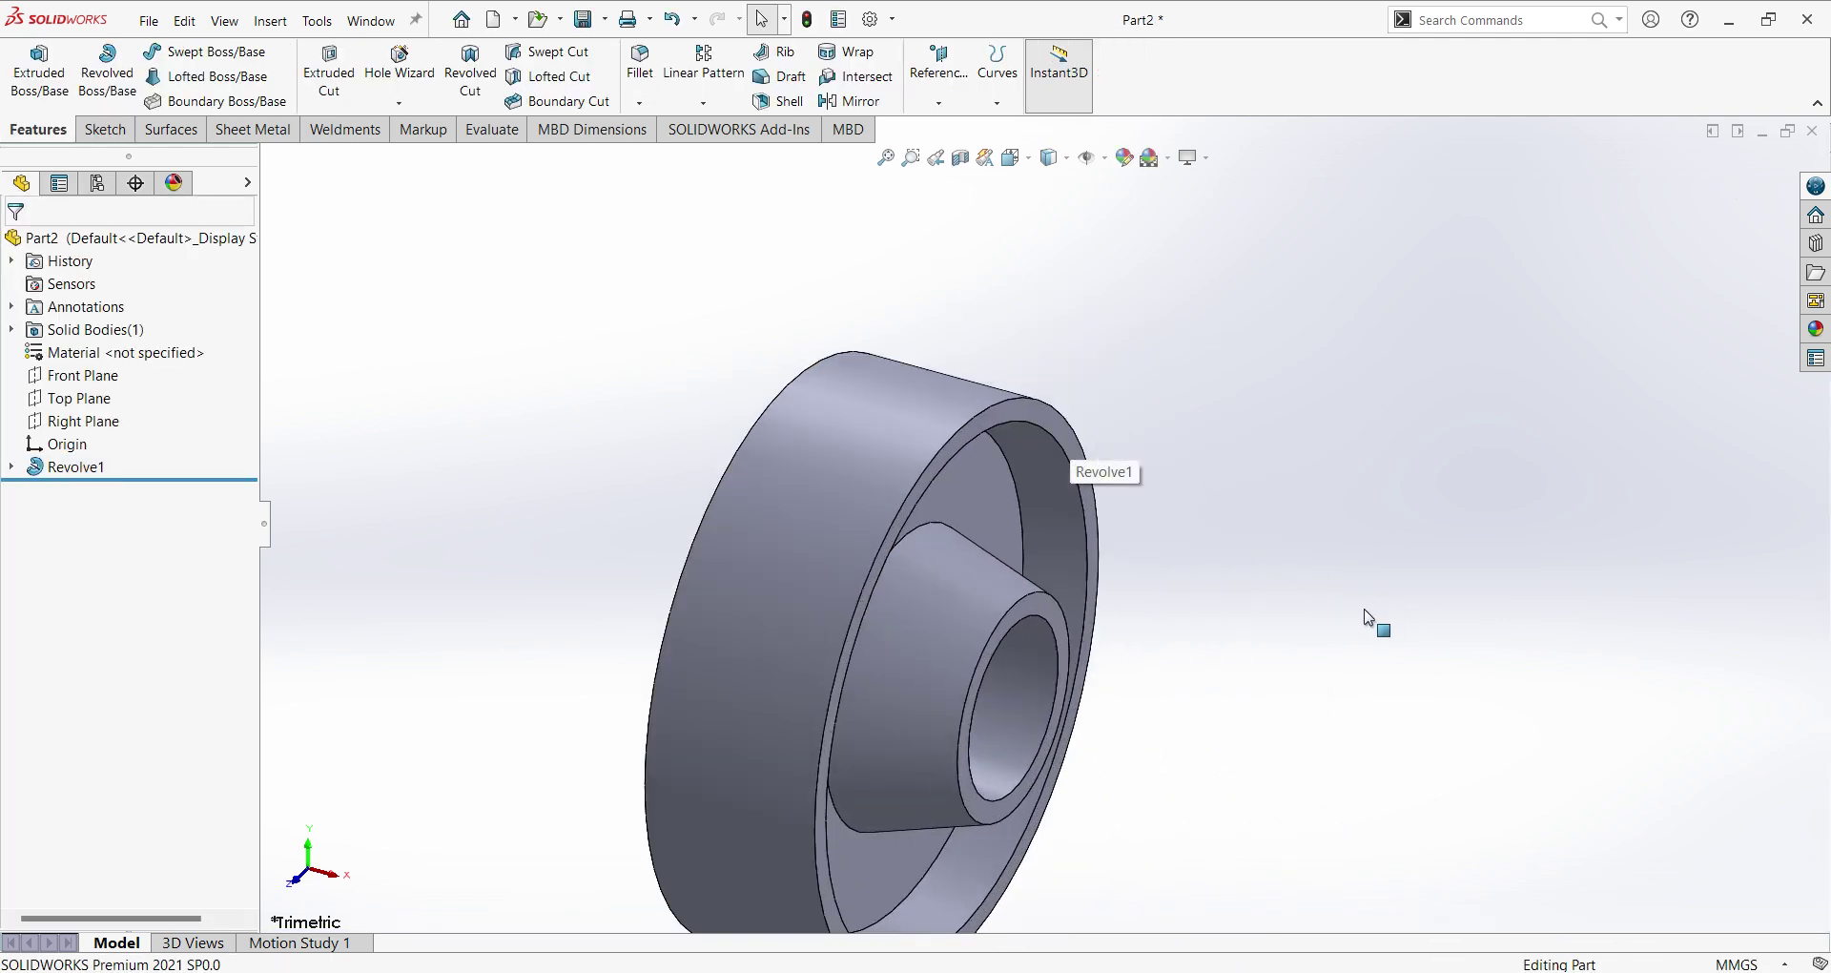
middle_drag(1368, 618, 1216, 518)
click(1017, 157)
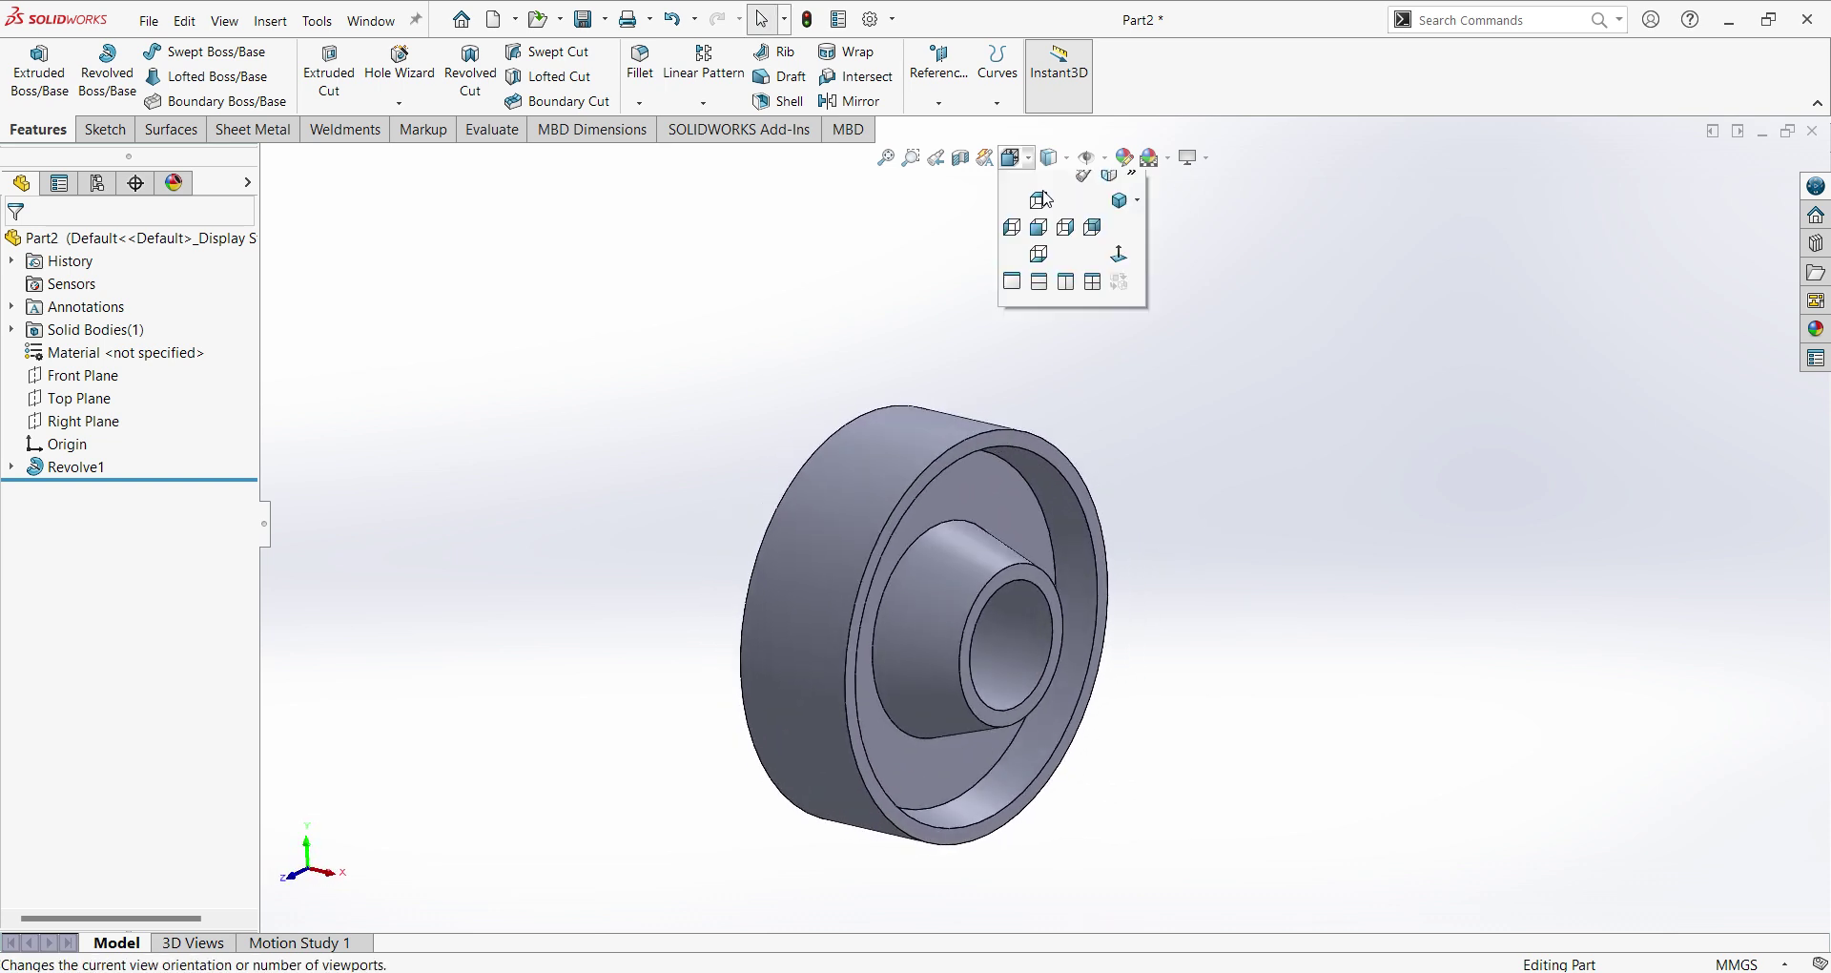
click(1138, 211)
click(1154, 236)
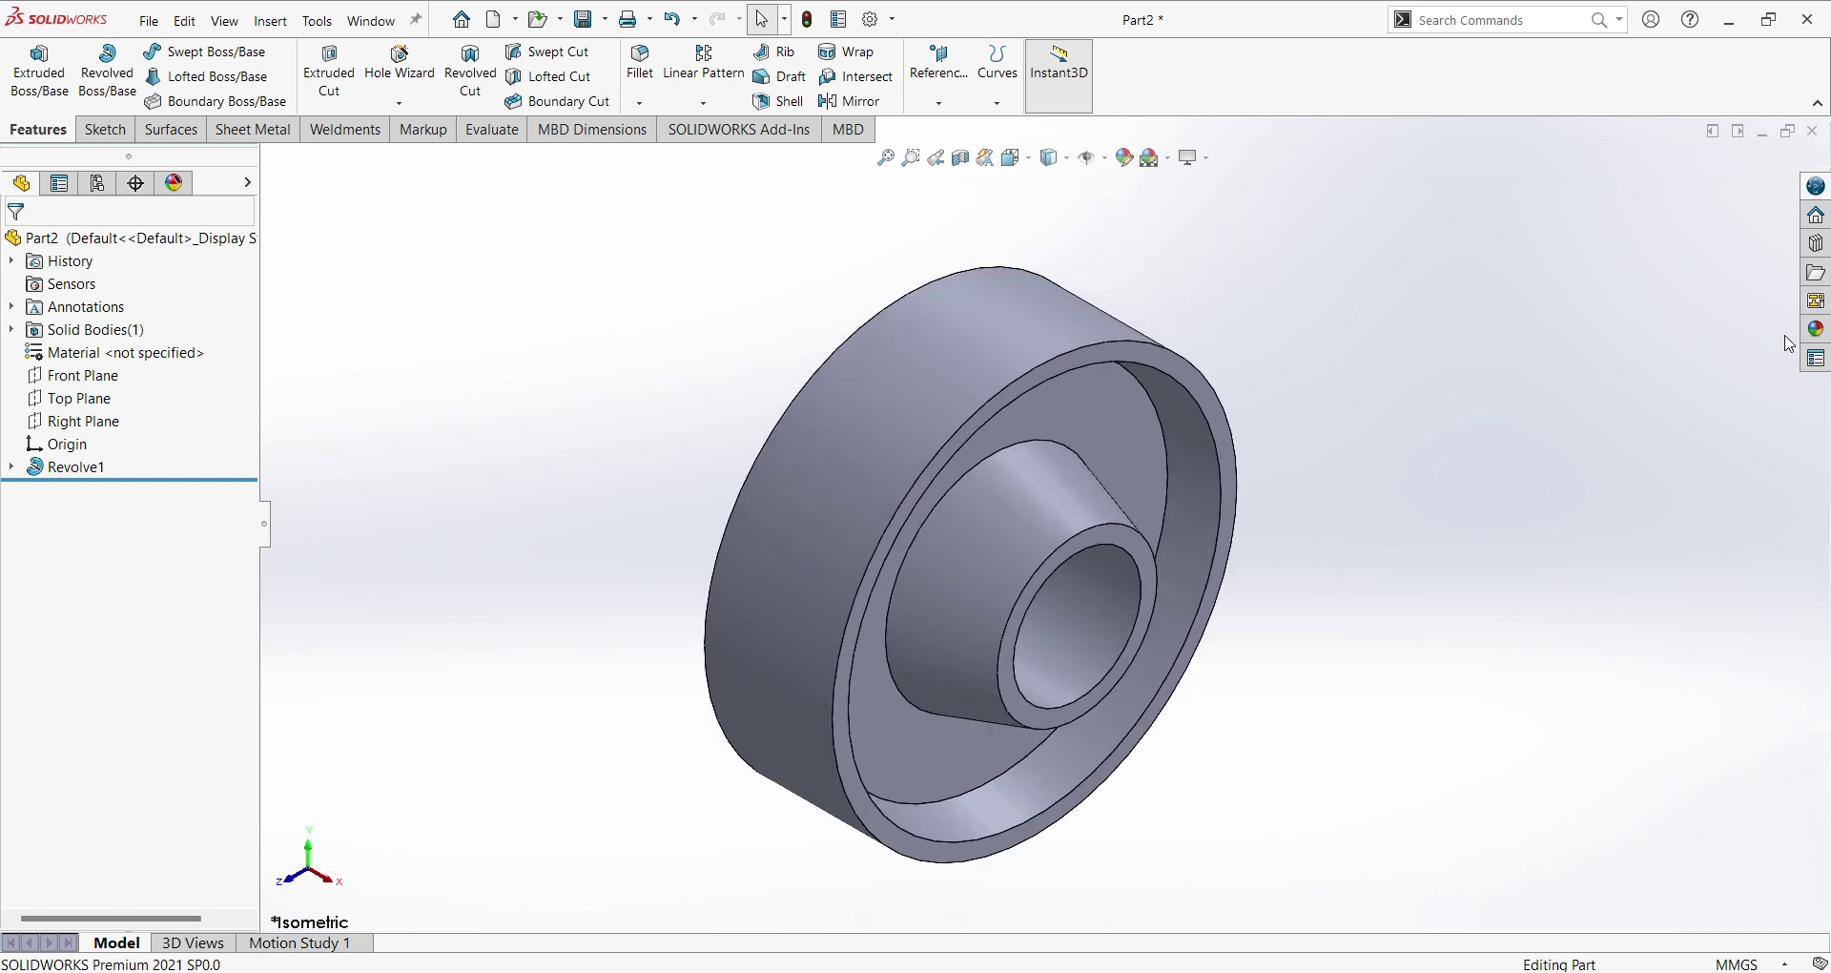
Apply the polished steel appearance from the Metal > Steel category to the whole part.
click(1814, 331)
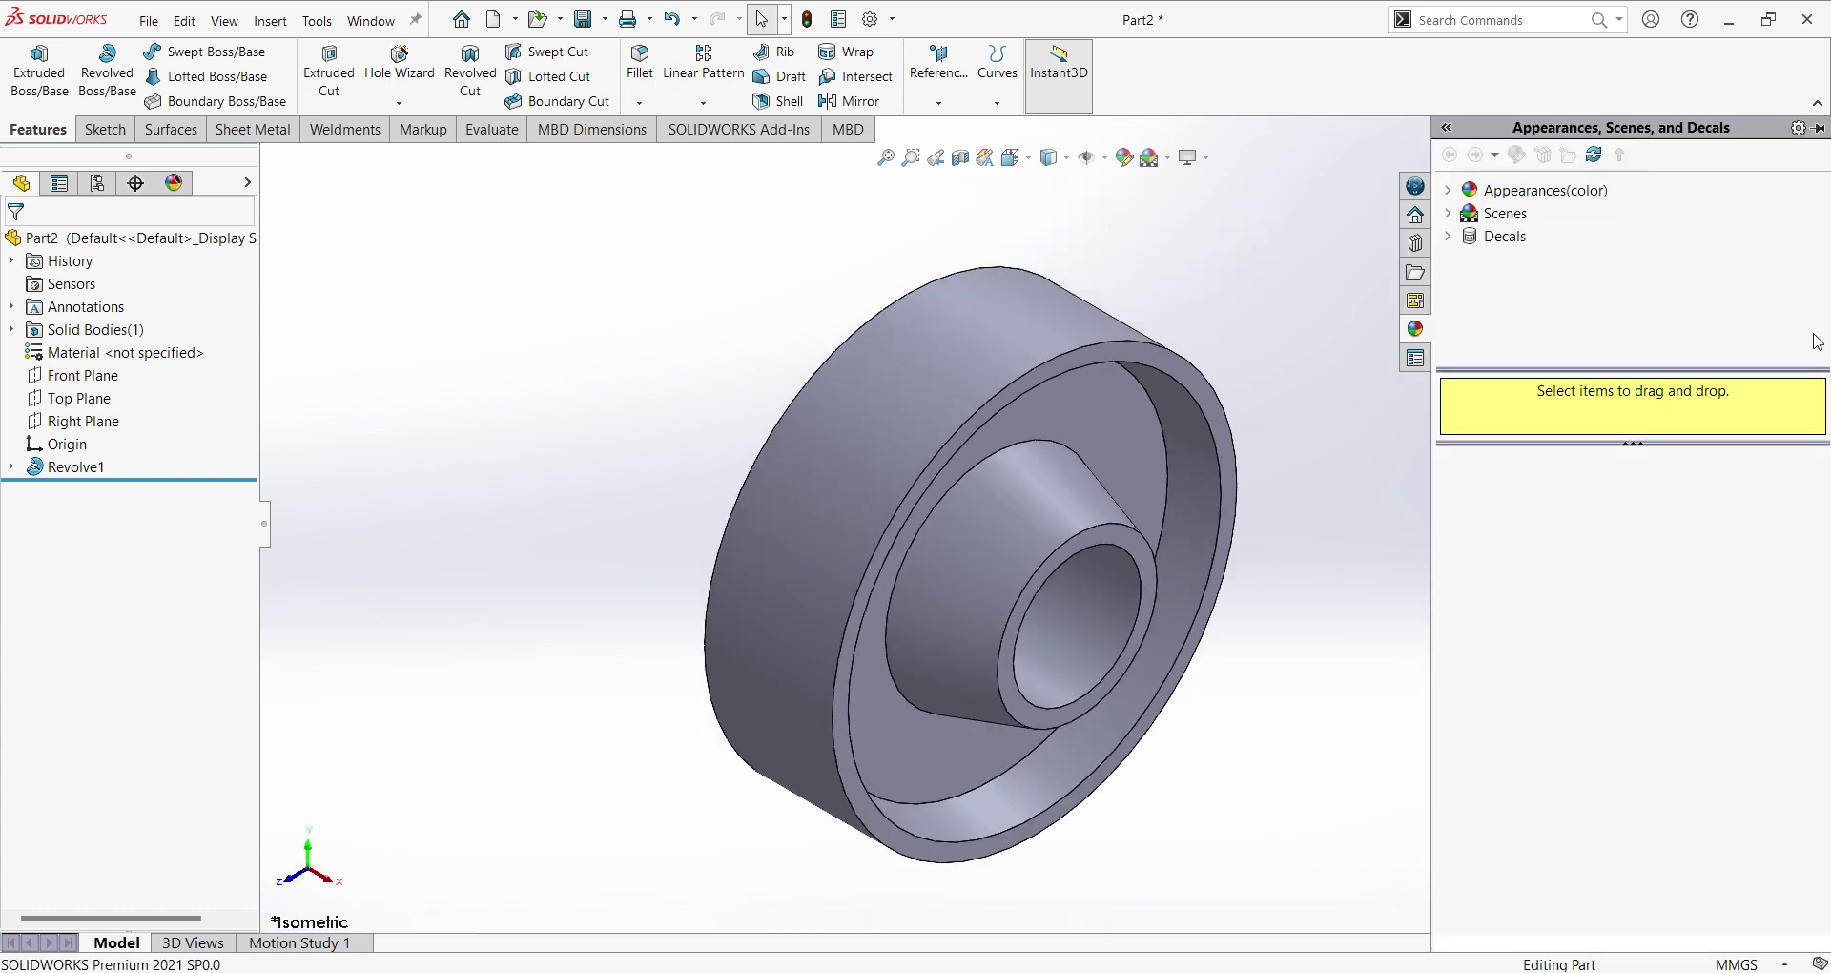
click(1461, 193)
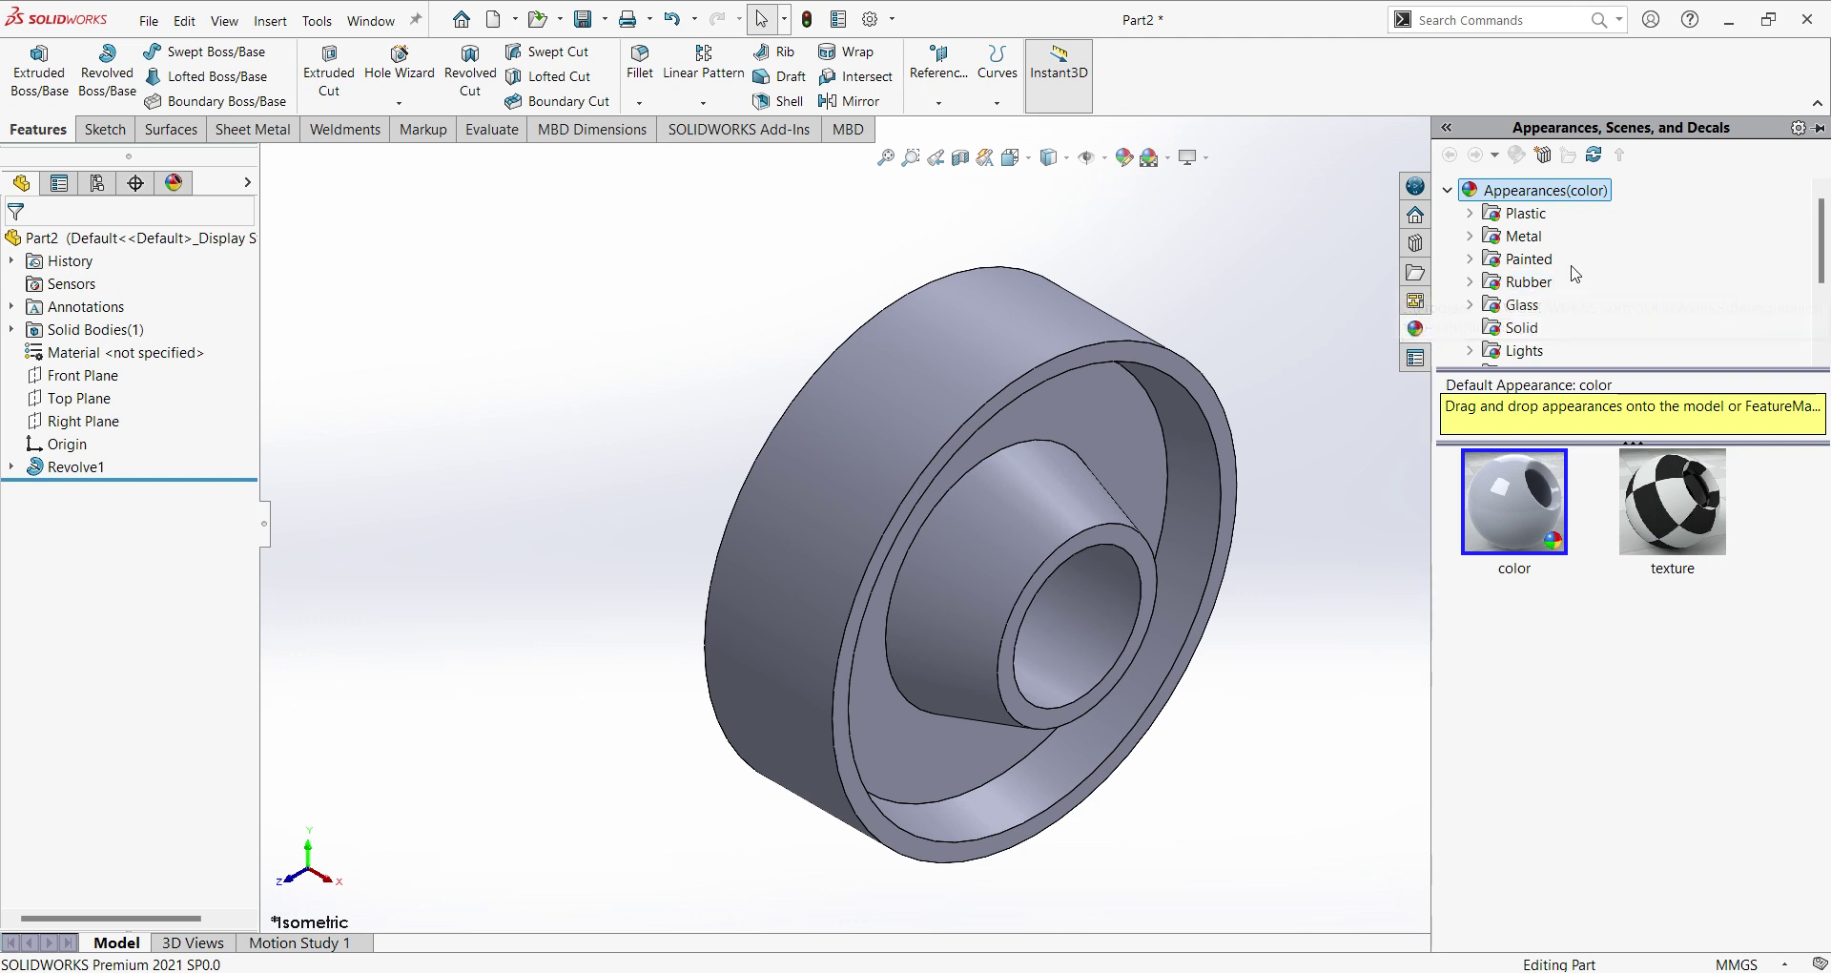
scroll(1537, 274, down, 1)
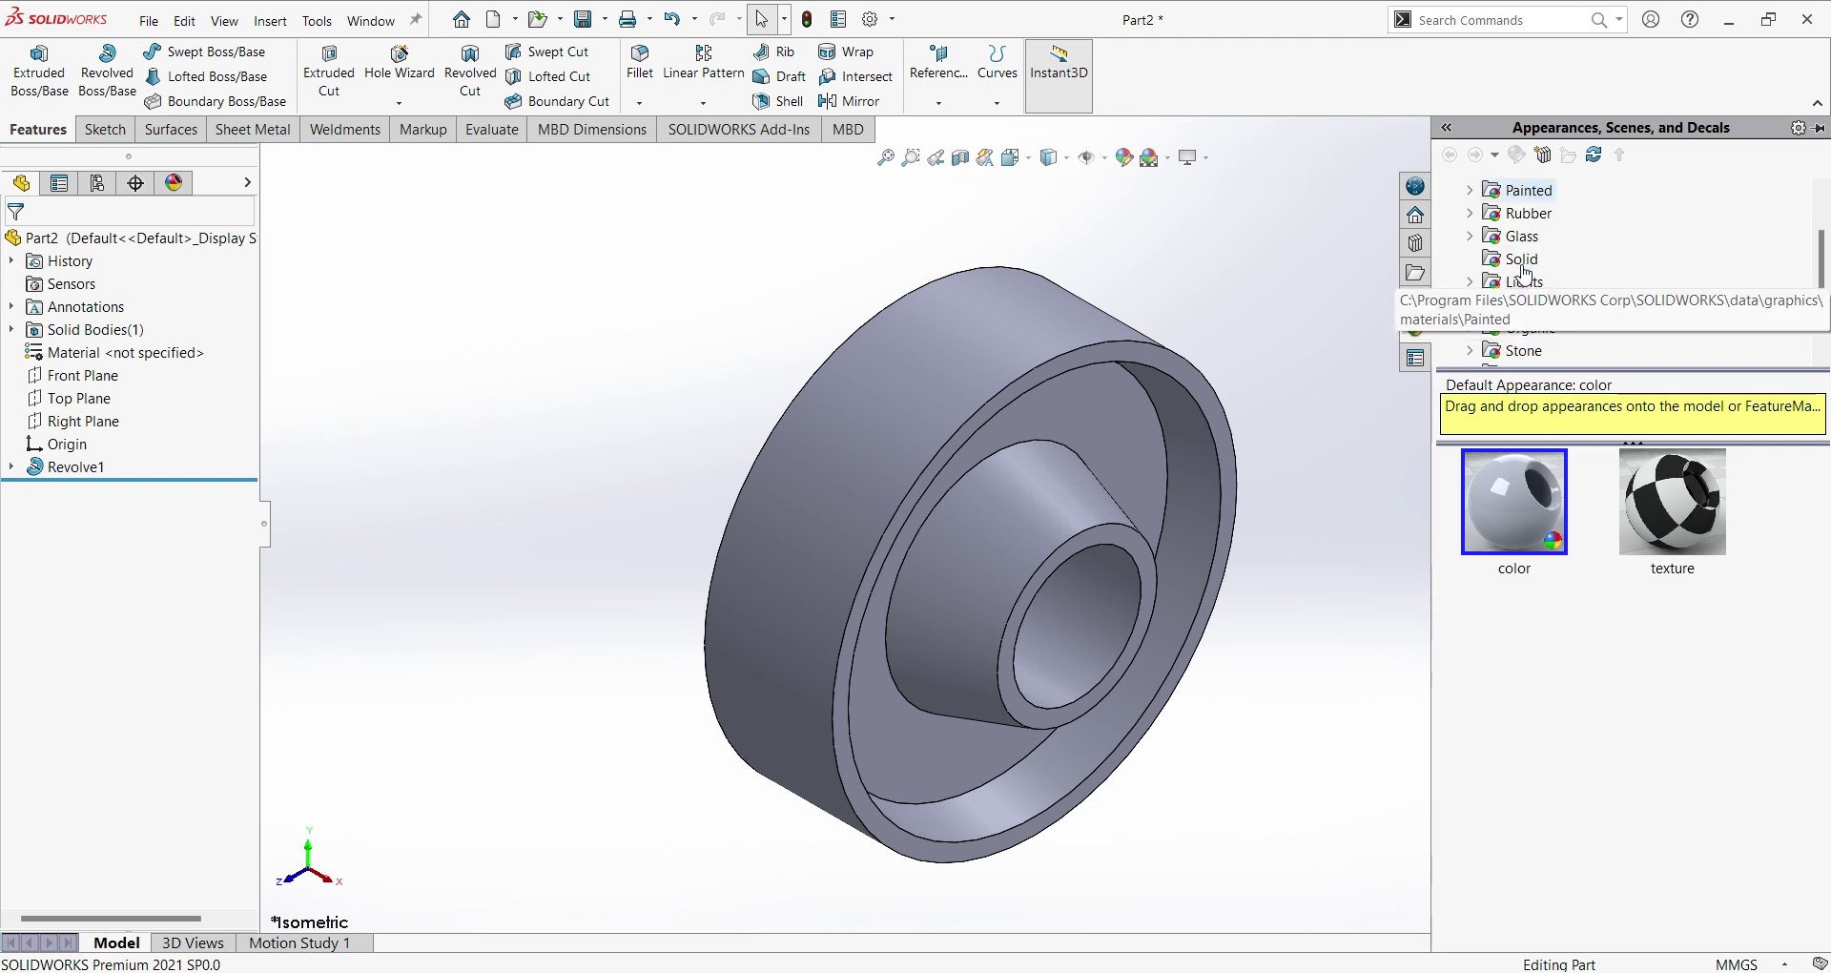
scroll(1537, 275, up, 1)
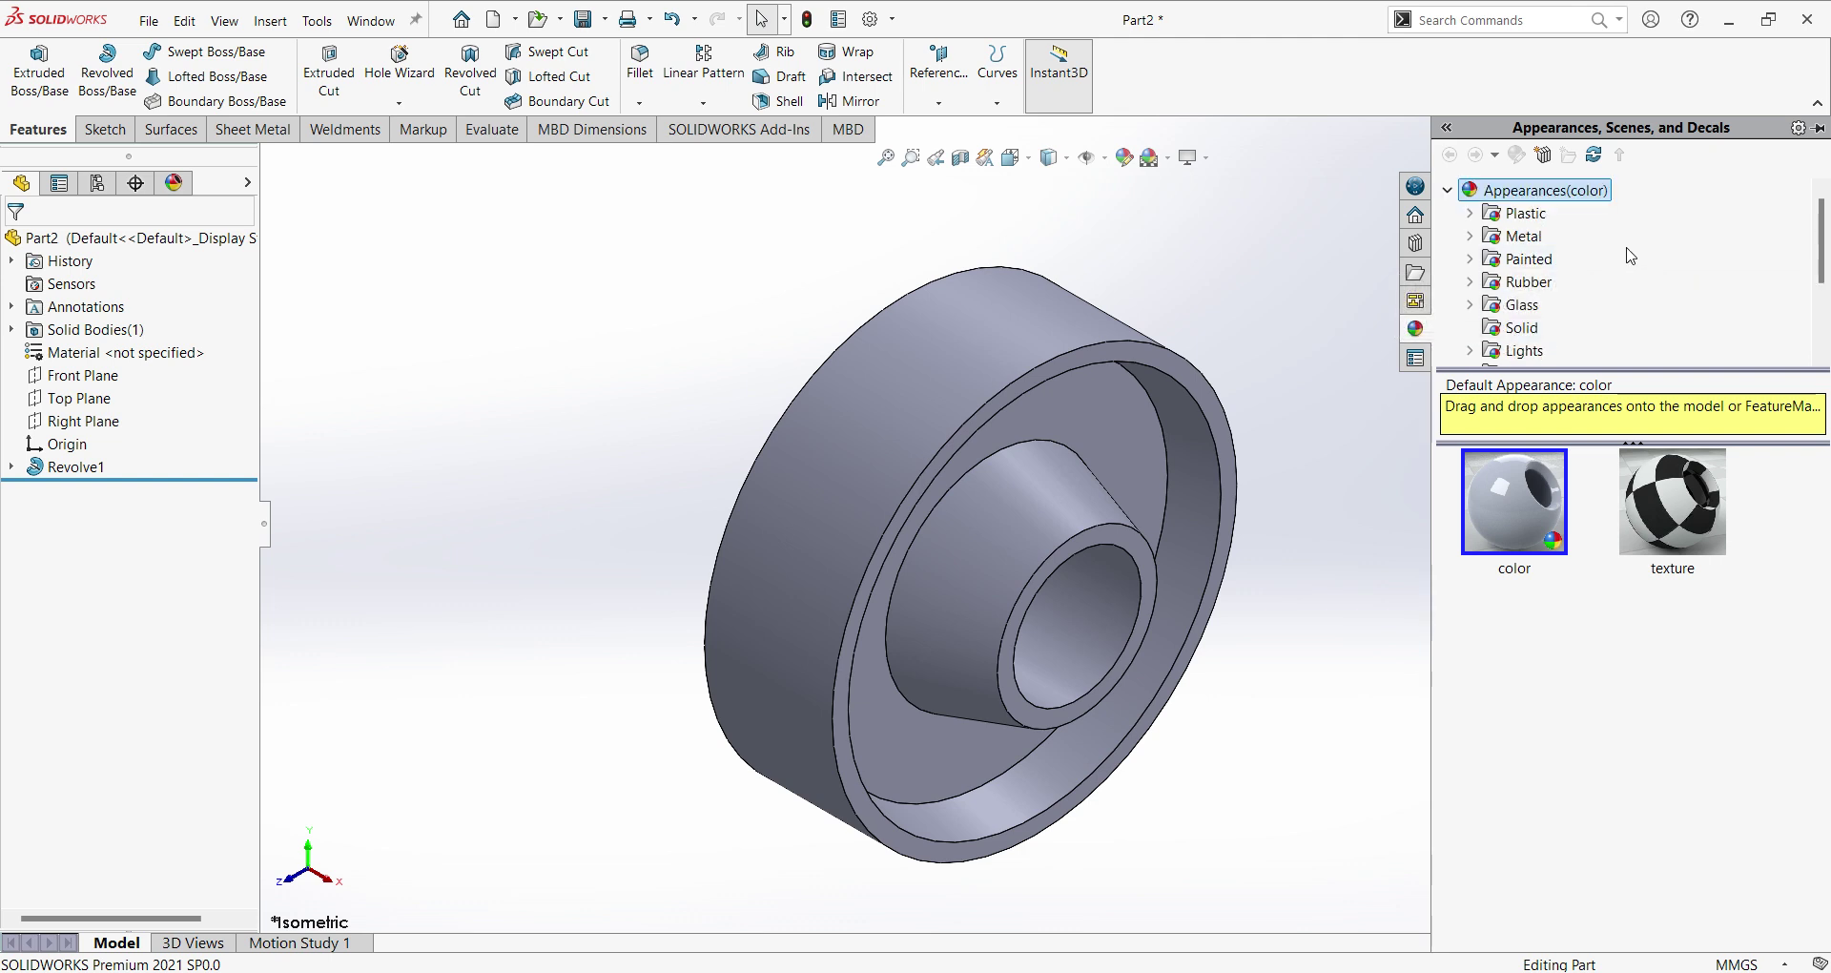
double_click(1521, 236)
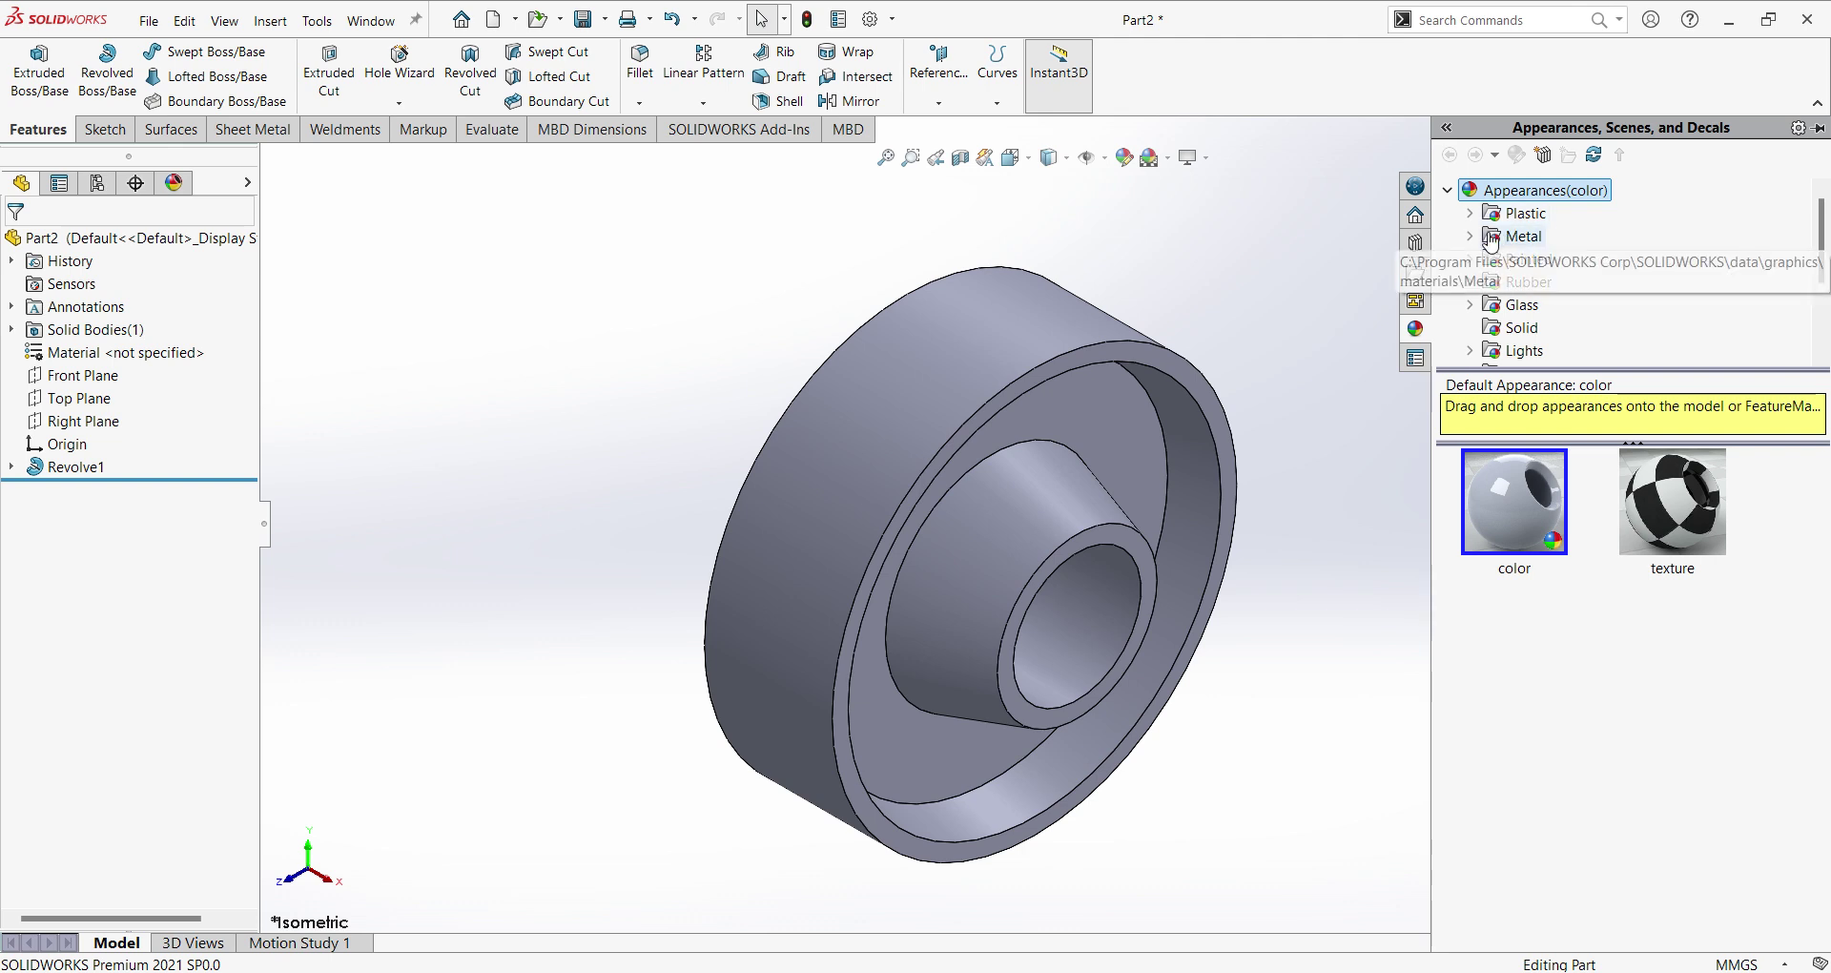
click(1537, 213)
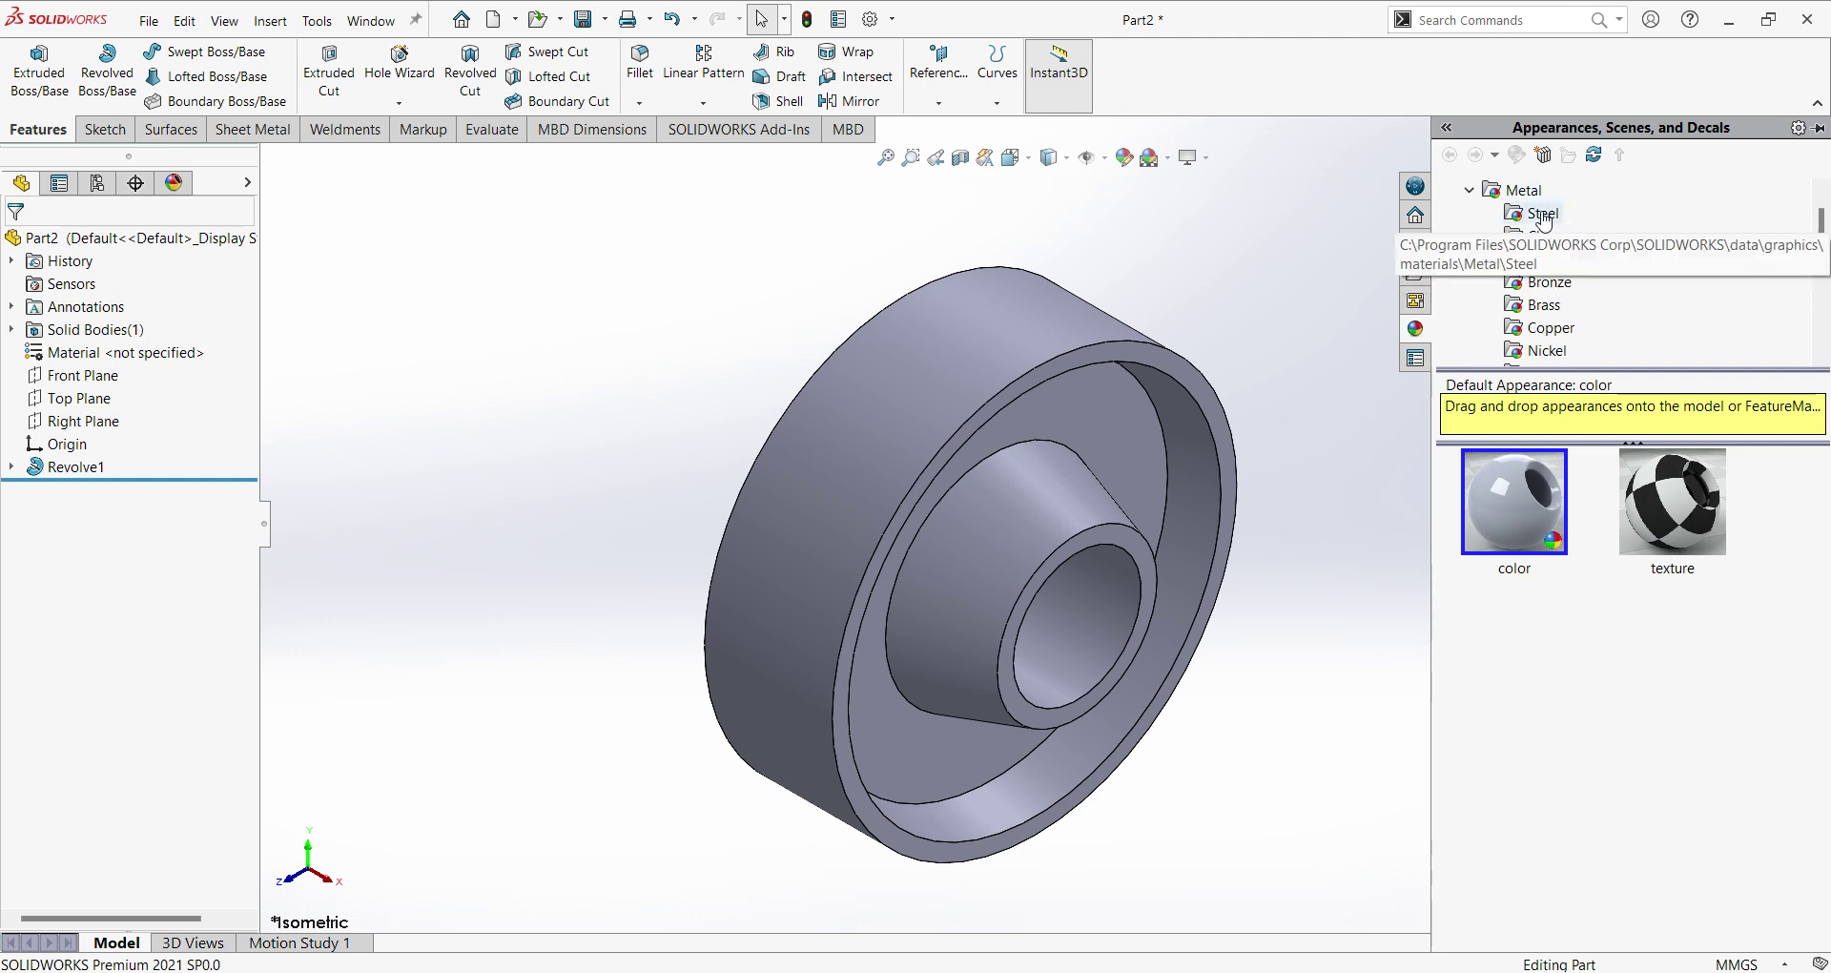
scroll(1697, 658, down, 3)
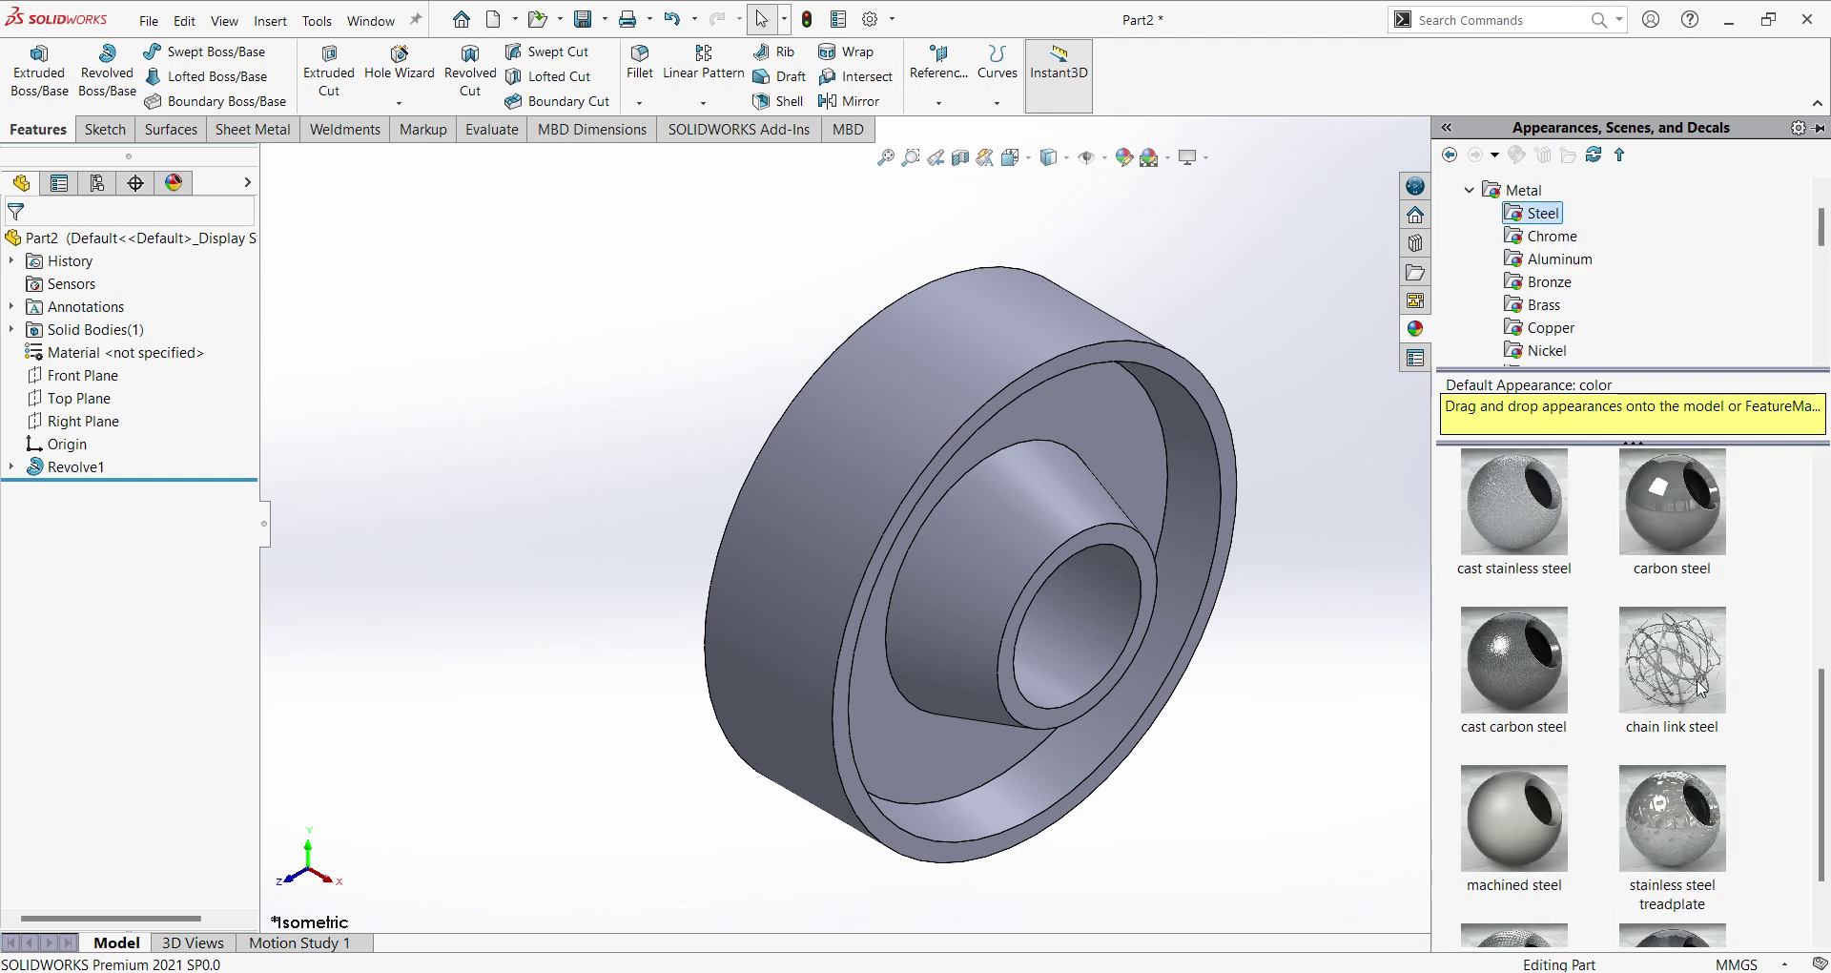
scroll(1643, 713, up, 3)
mouse_move(1644, 713)
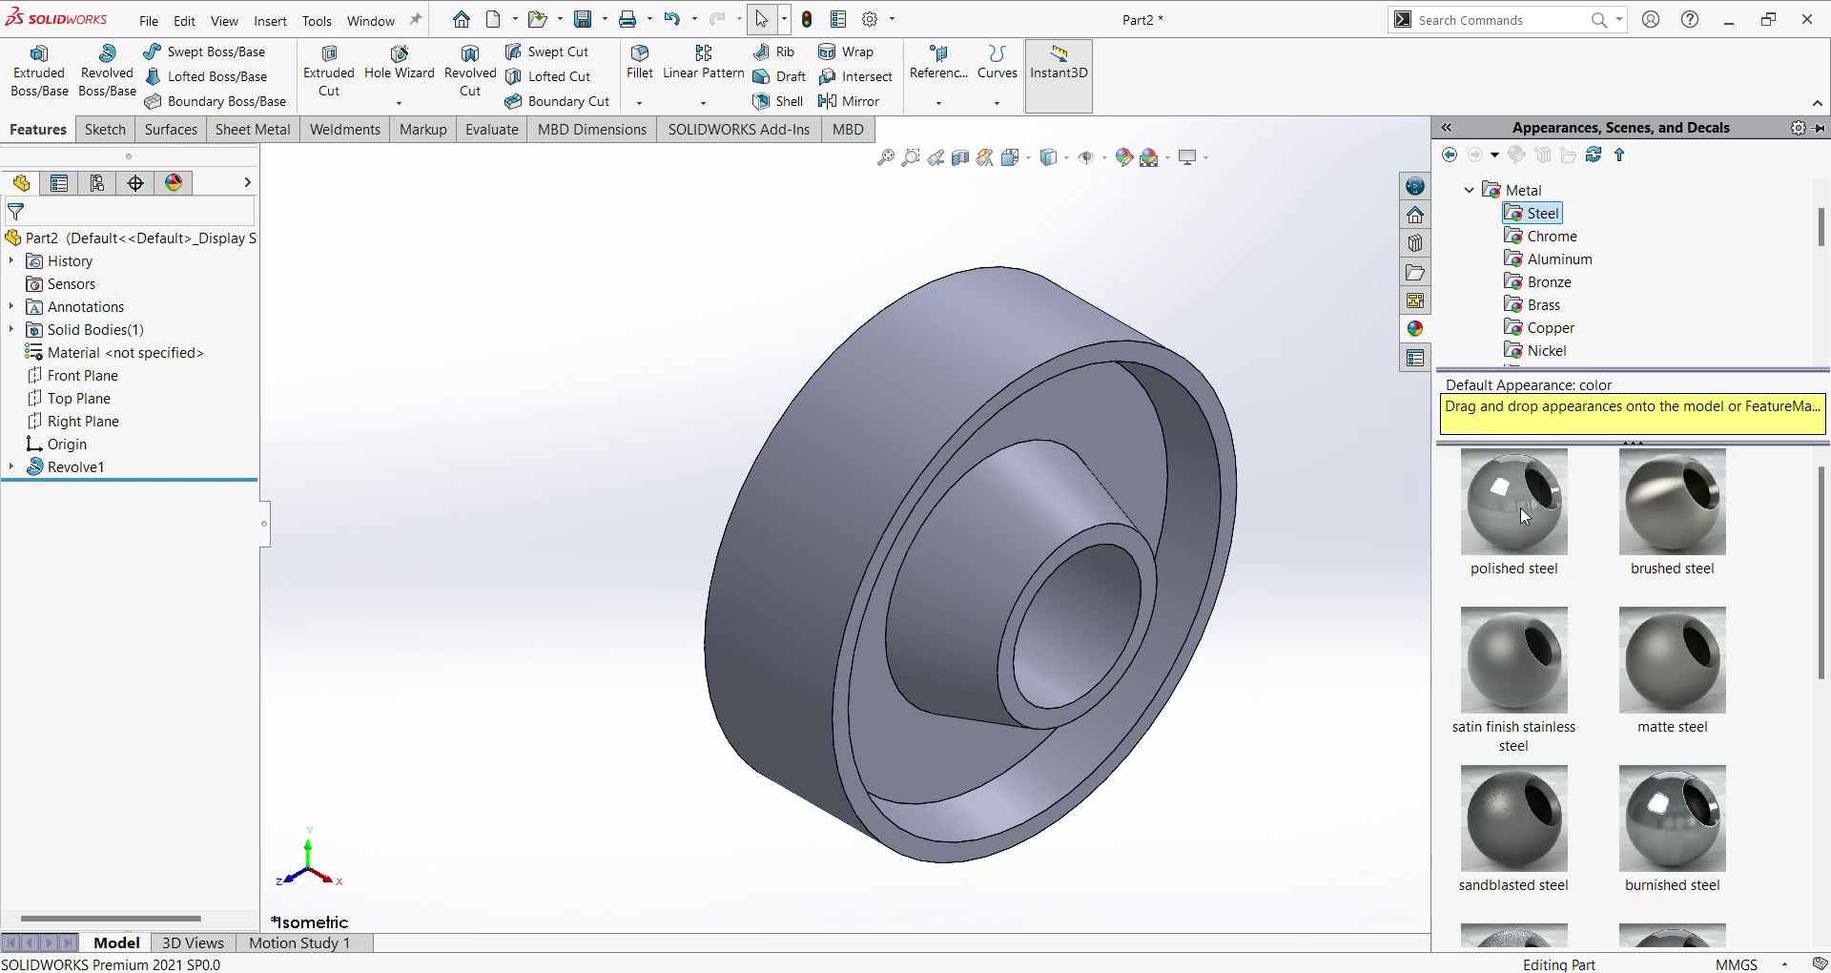
double_click(1518, 504)
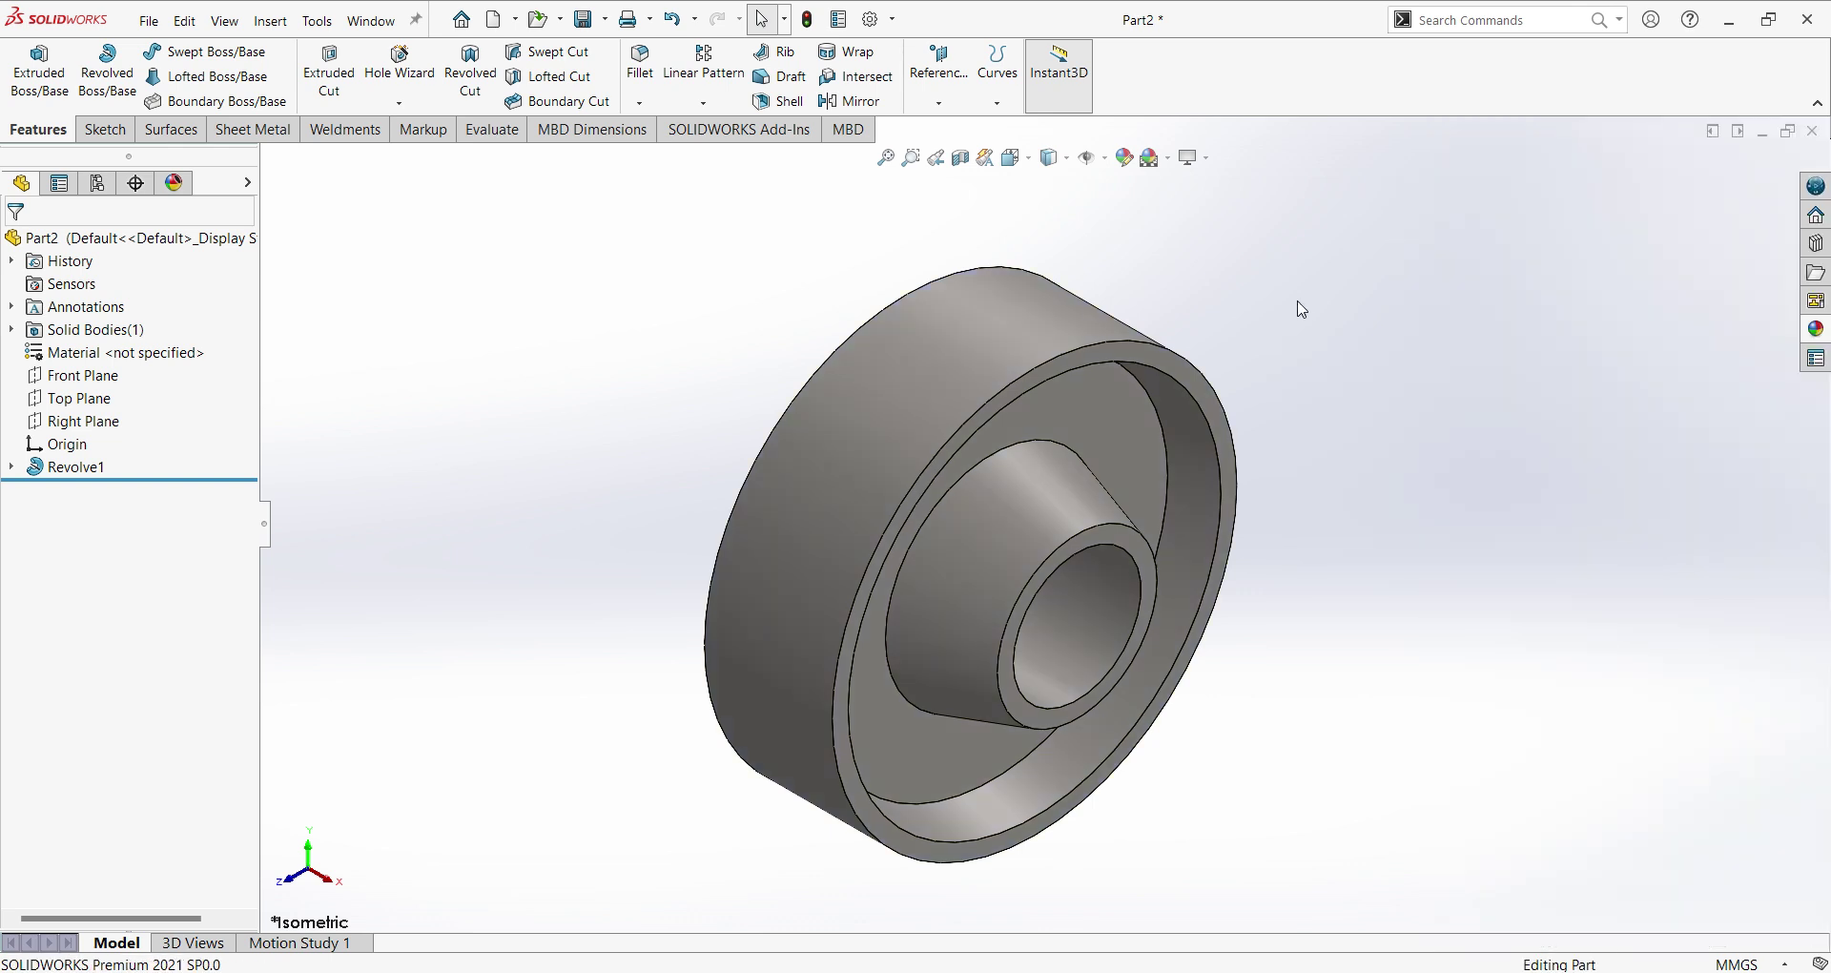
Try several pastel swatches for the part's polished steel appearance, settle on light cyan, and inspect the roller from the other side.
click(1125, 159)
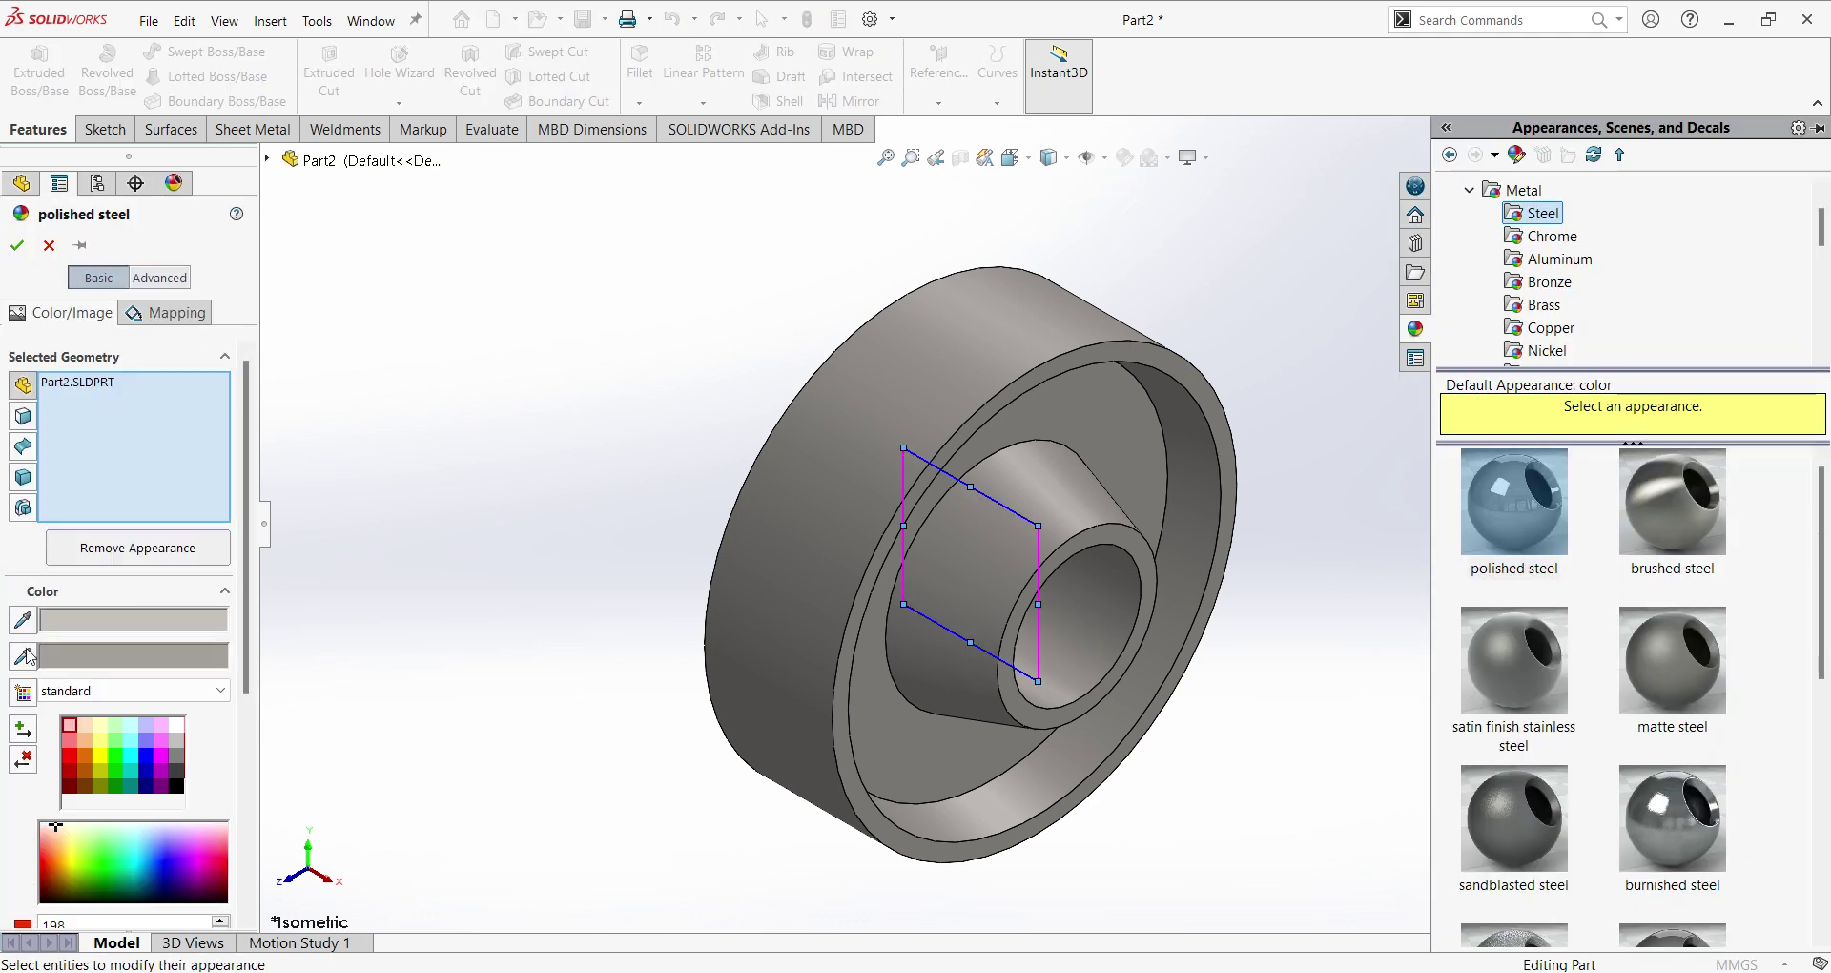
click(76, 727)
click(89, 727)
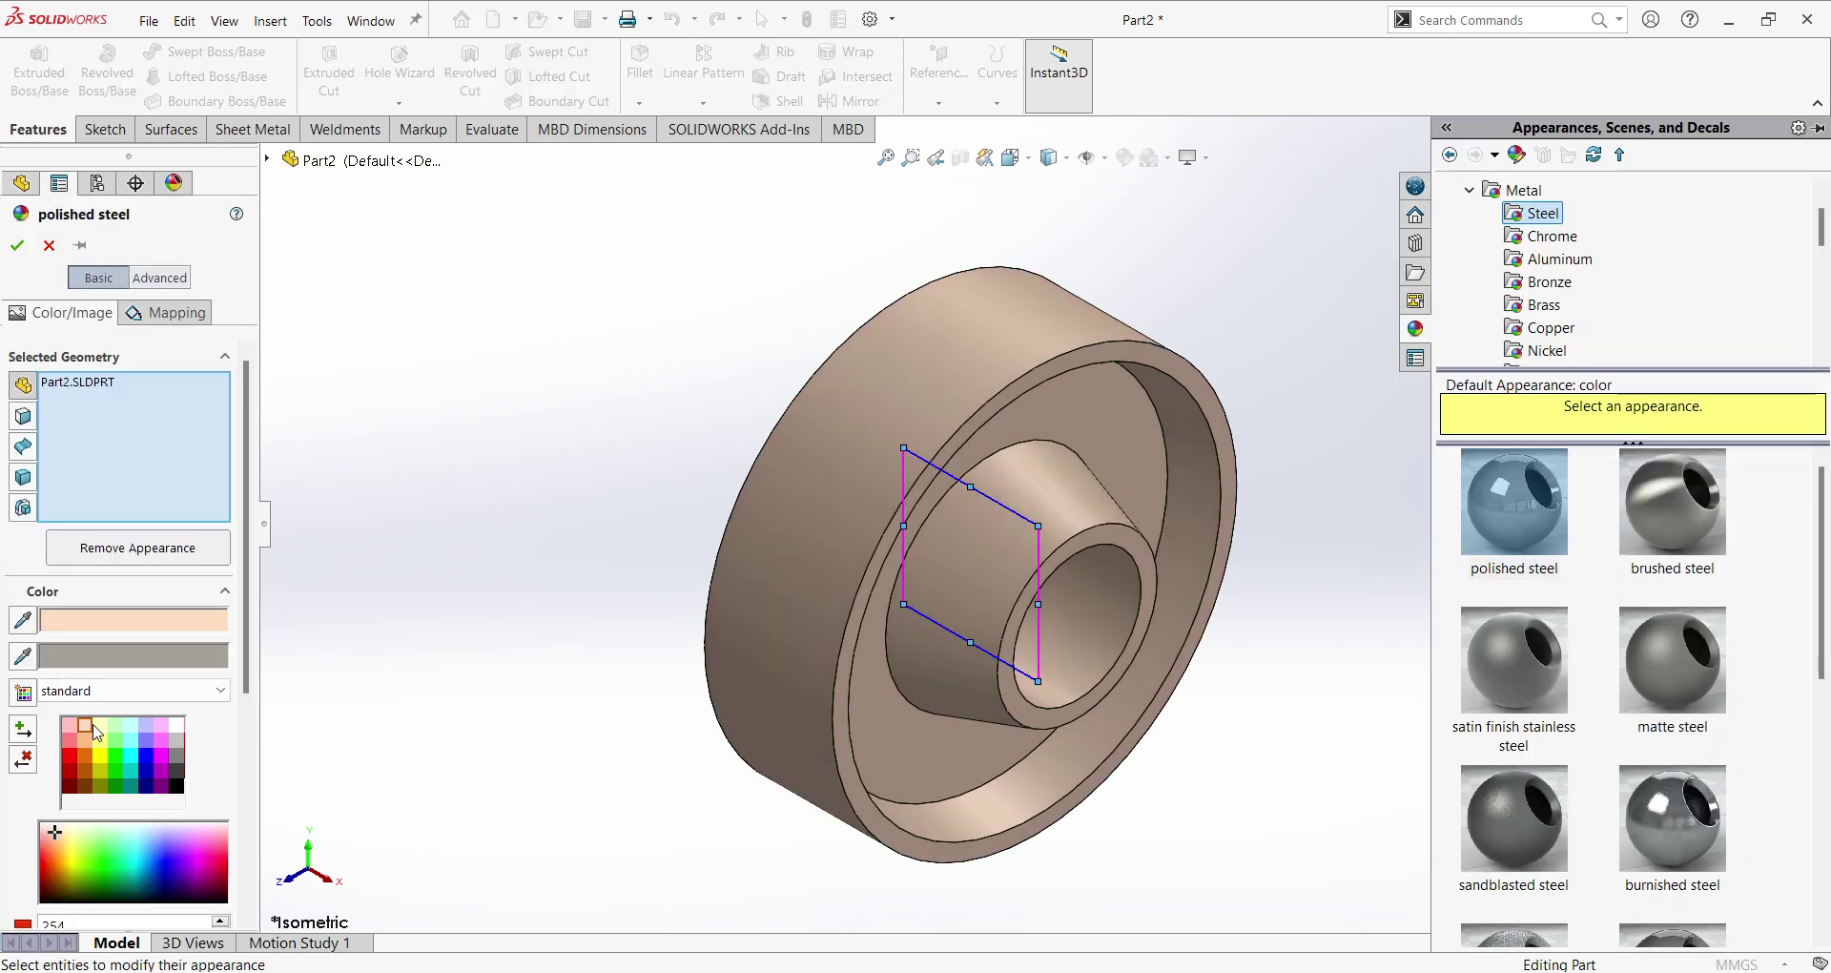
click(114, 729)
click(131, 726)
click(161, 726)
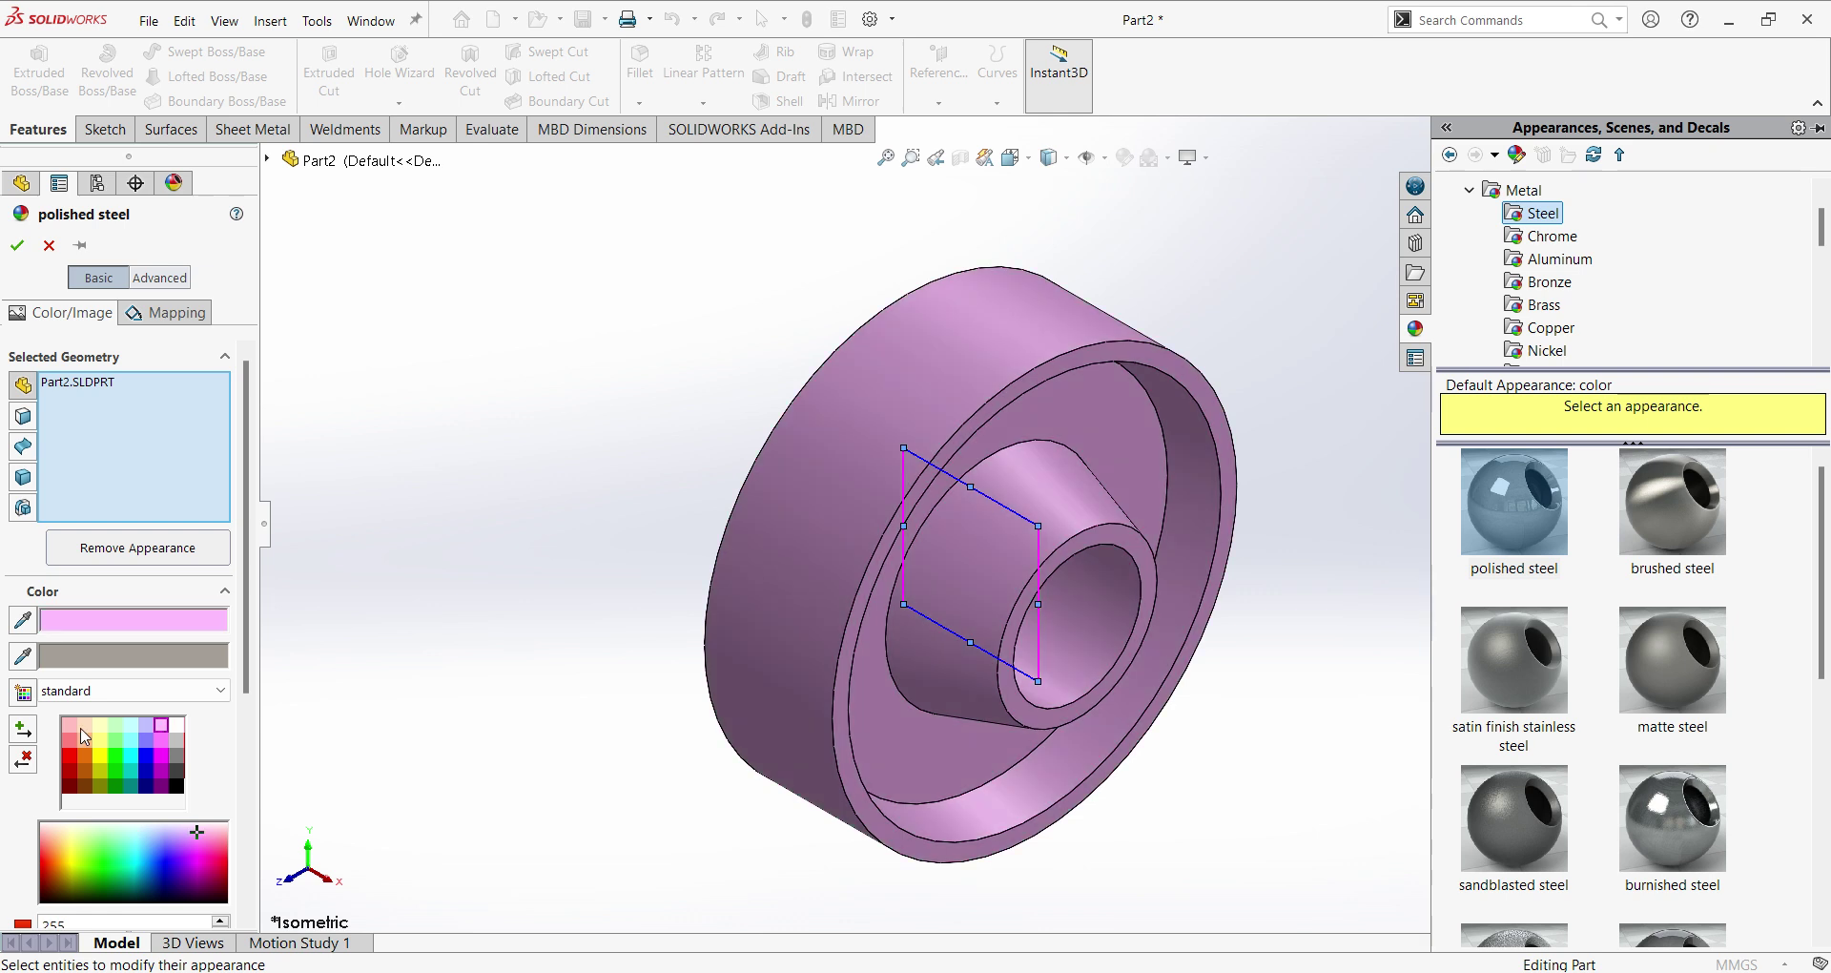
click(72, 730)
click(86, 728)
click(115, 727)
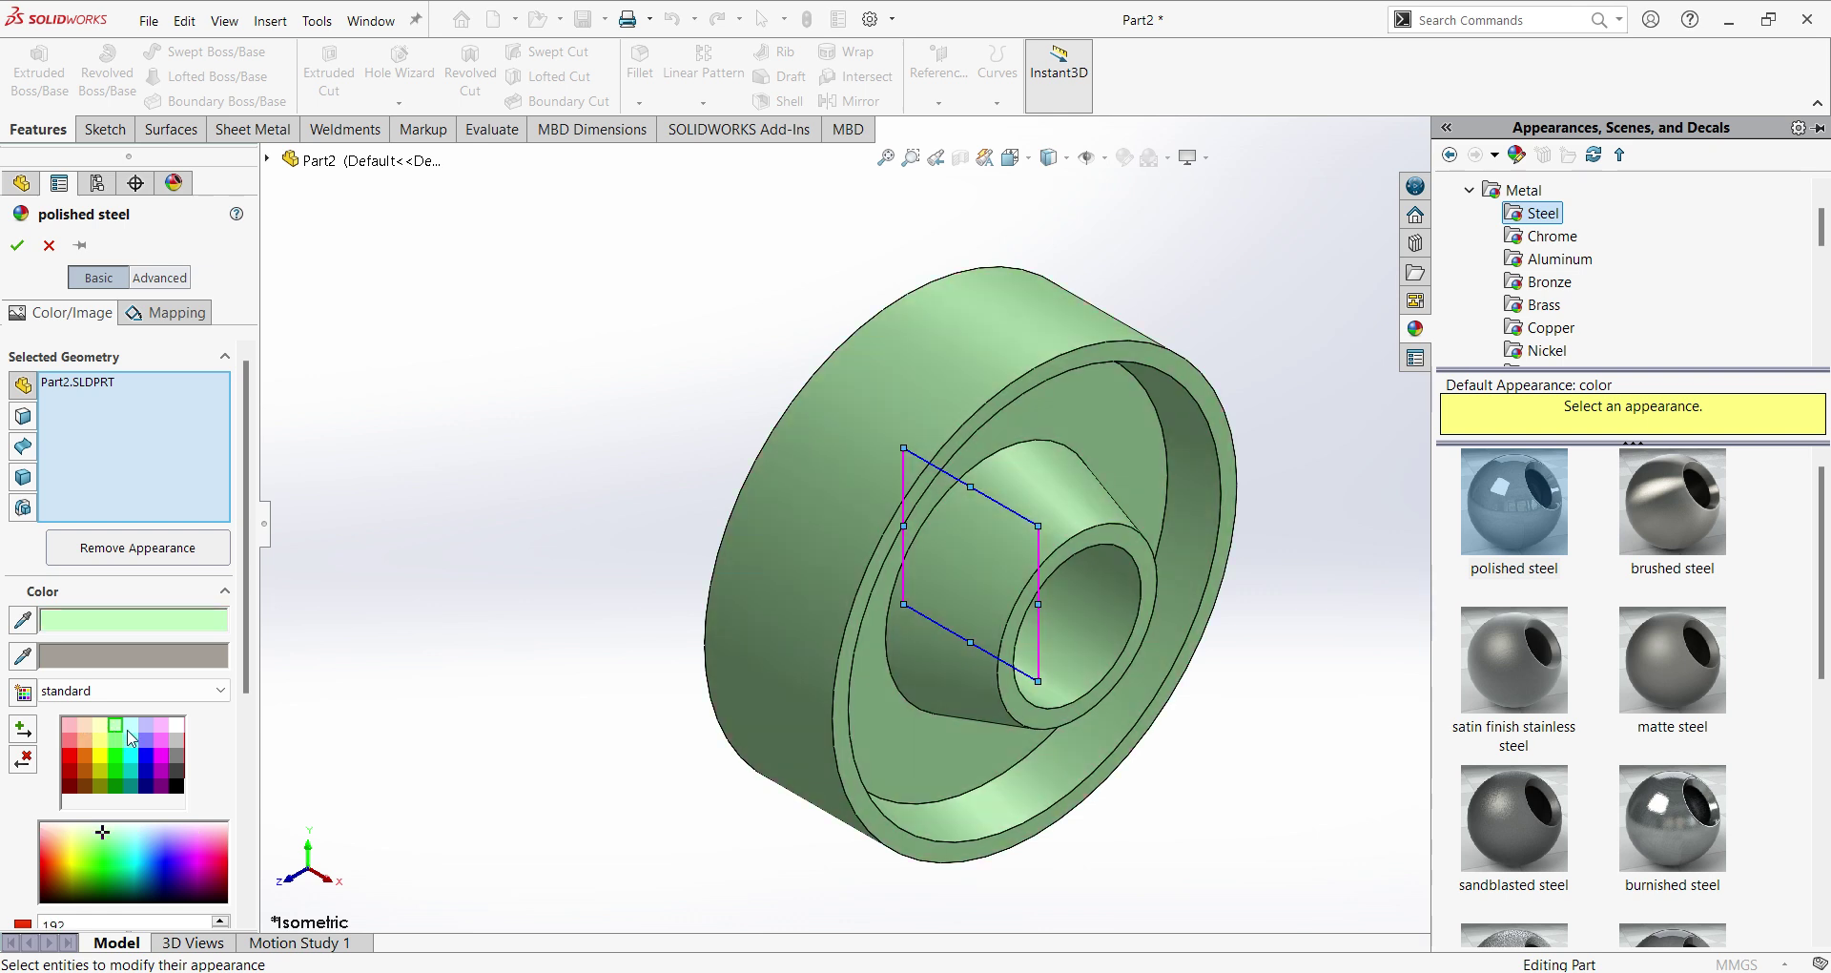
click(131, 726)
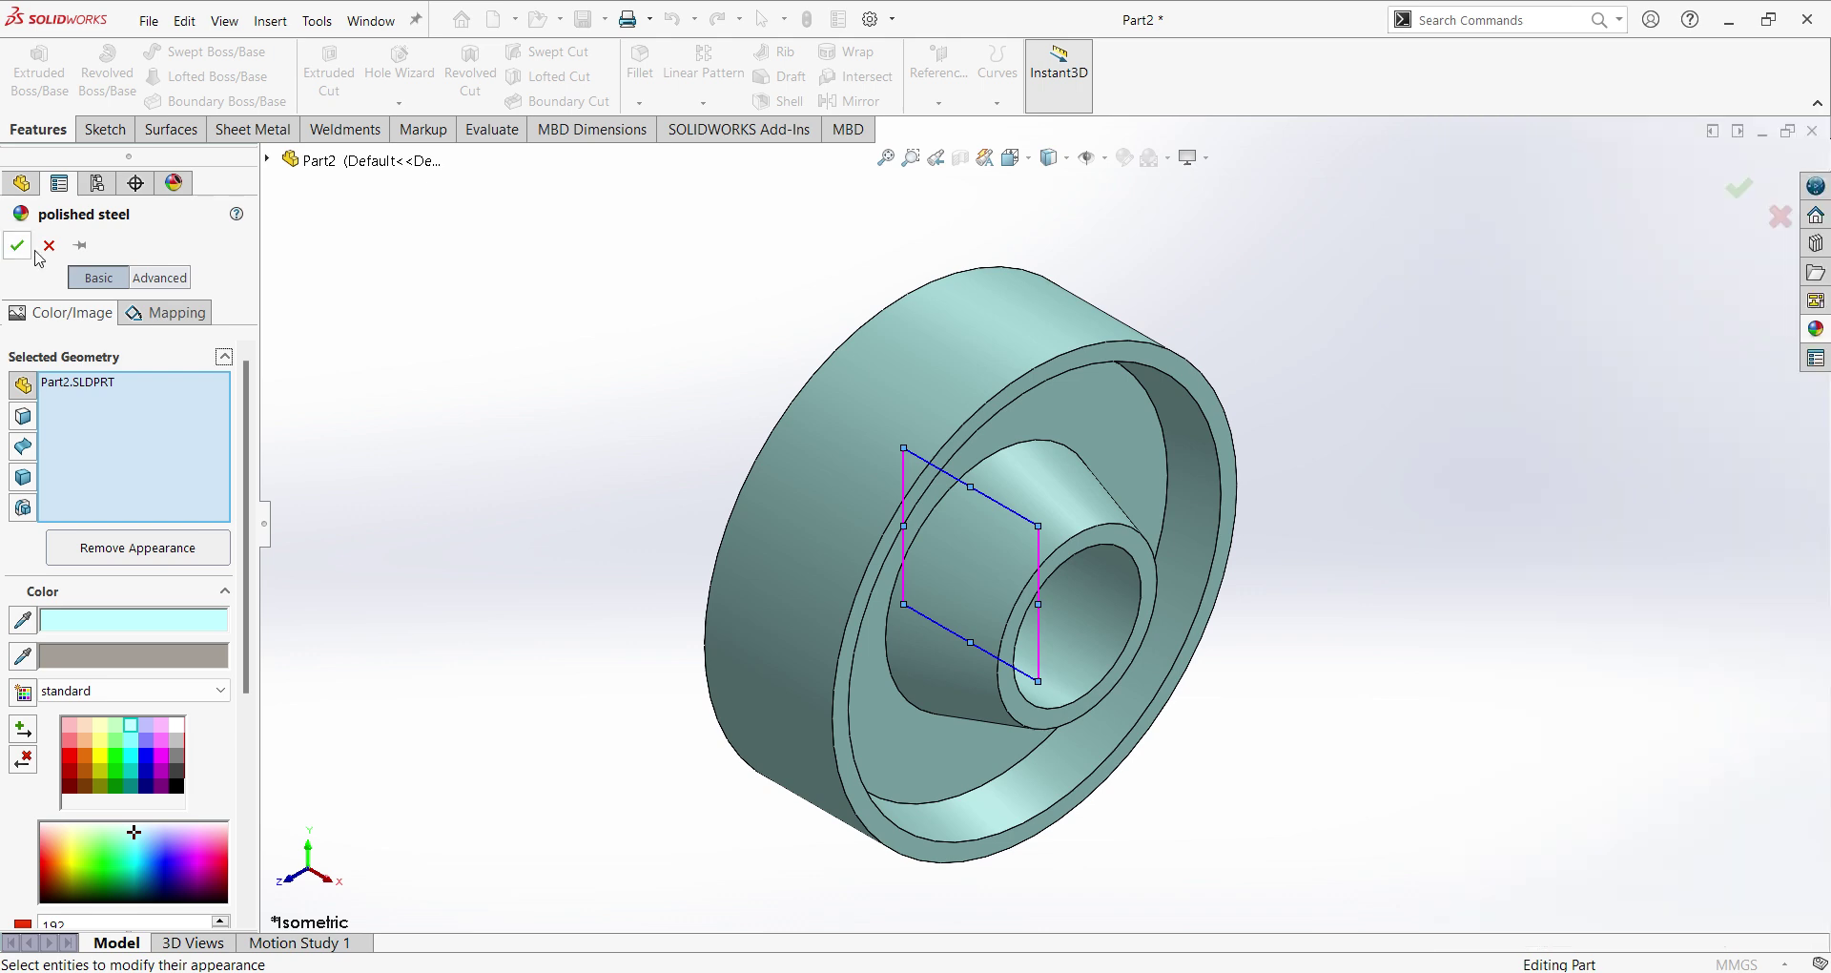
click(17, 246)
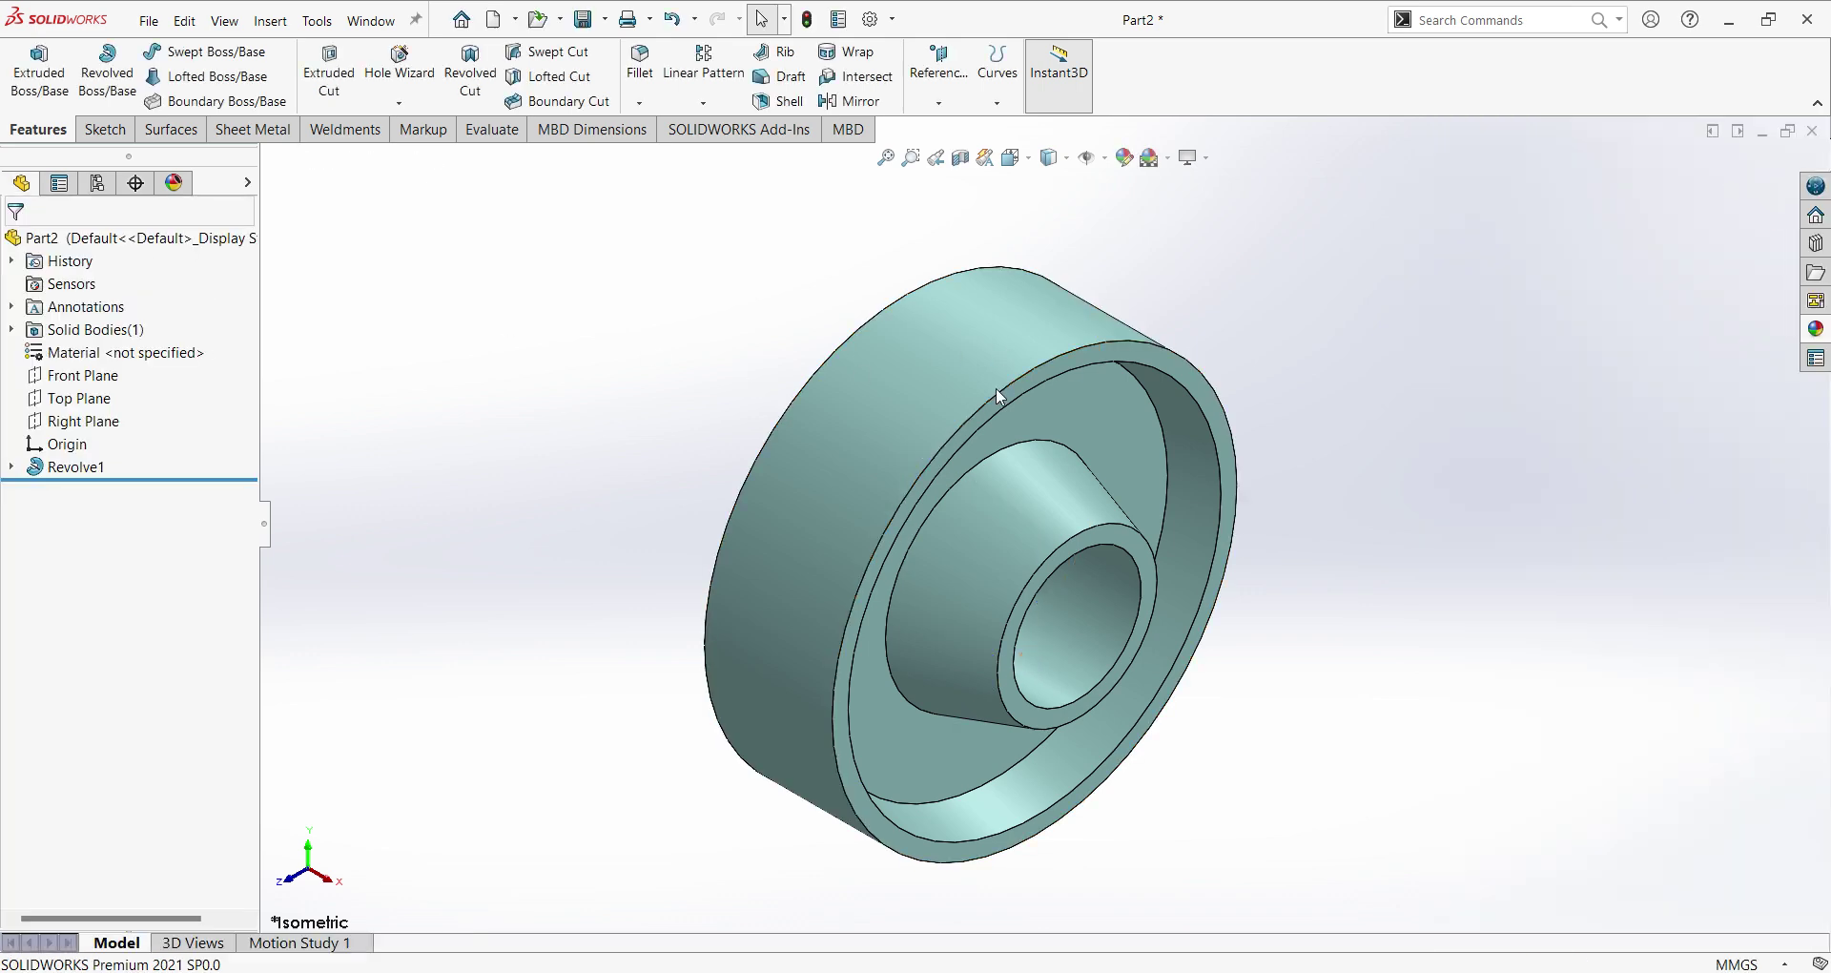
middle_drag(1628, 410, 1557, 531)
middle_drag(1202, 574, 1482, 585)
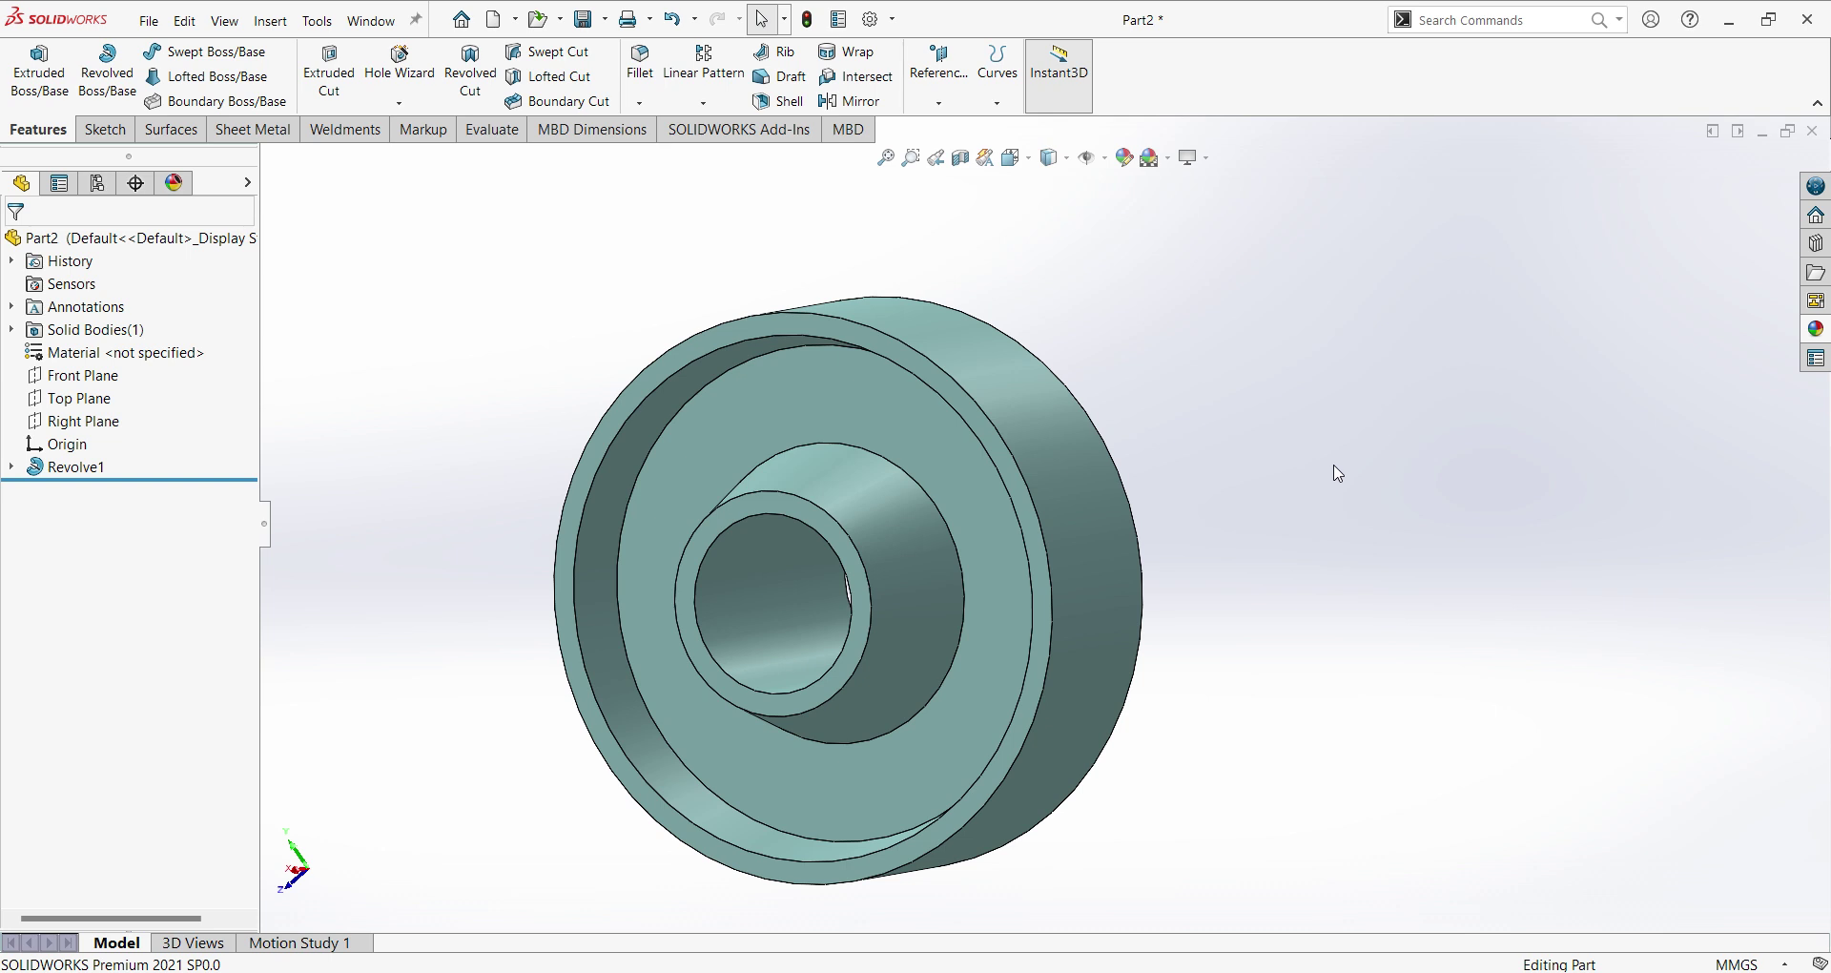
Return the roller to the isometric view and rotate it to look through the bore from the other face.
key(ctrl+7)
key(ctrl+Left)
key(ctrl+Down)
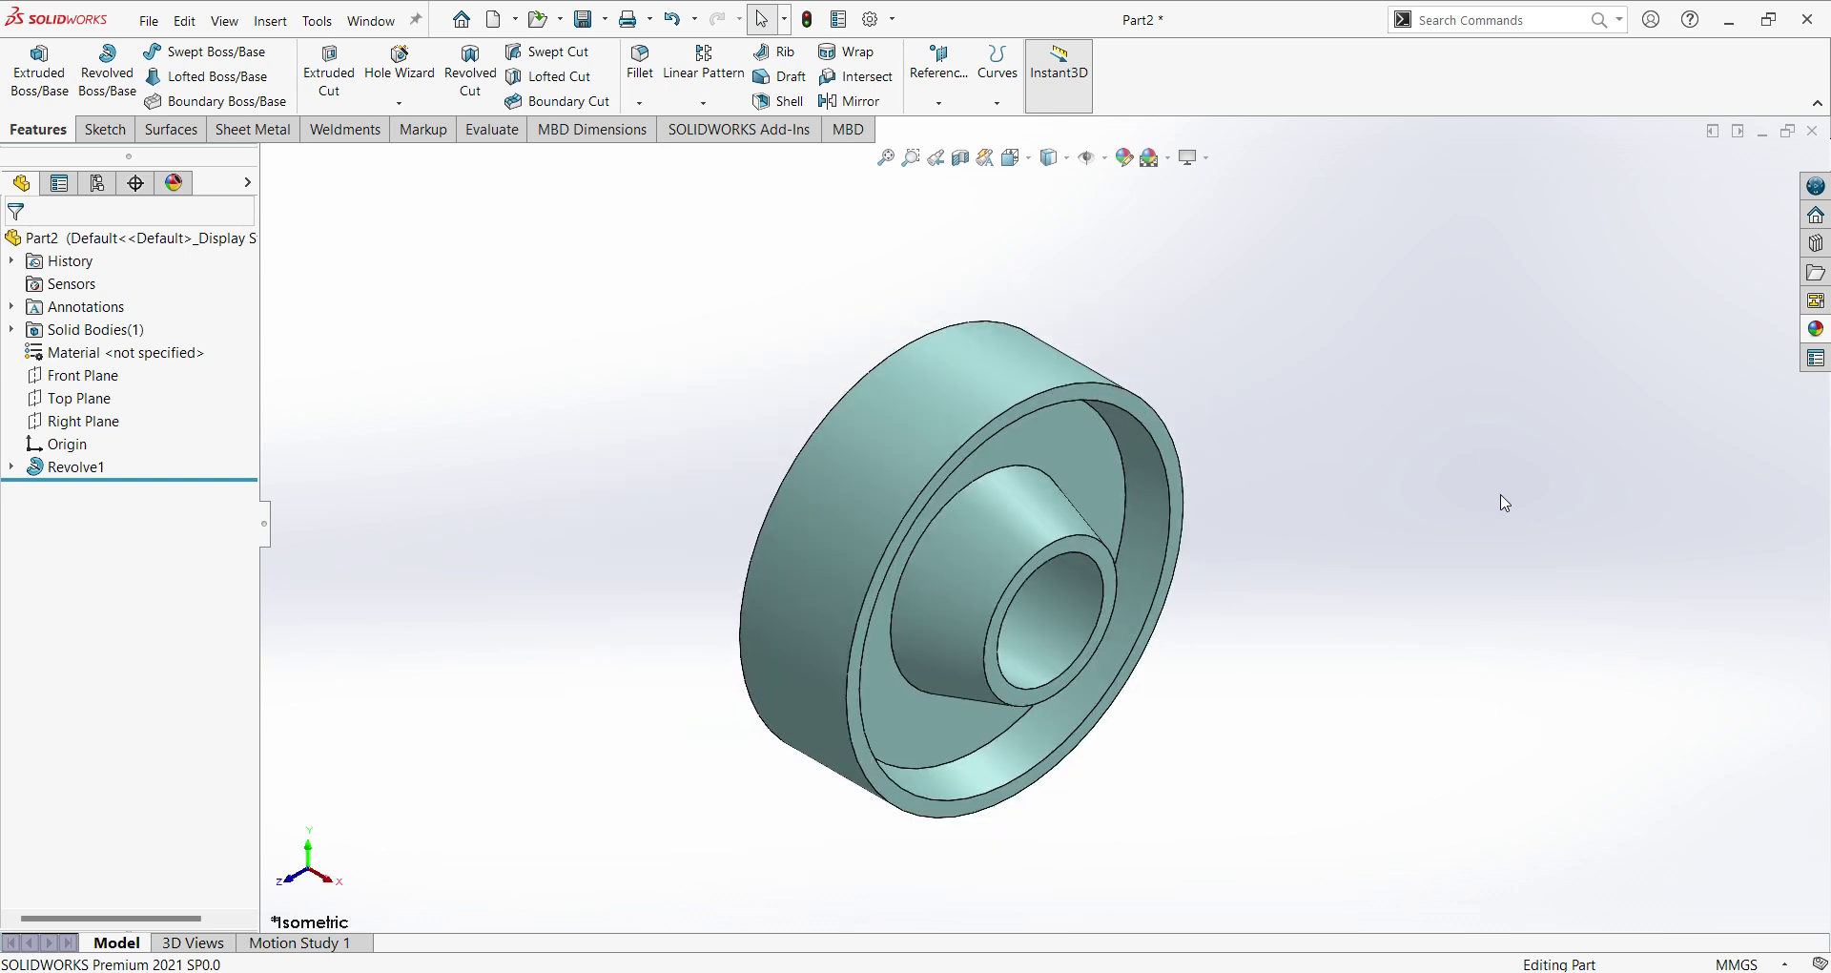
key(Left)
key(Left)
key(Left)
key(Left)
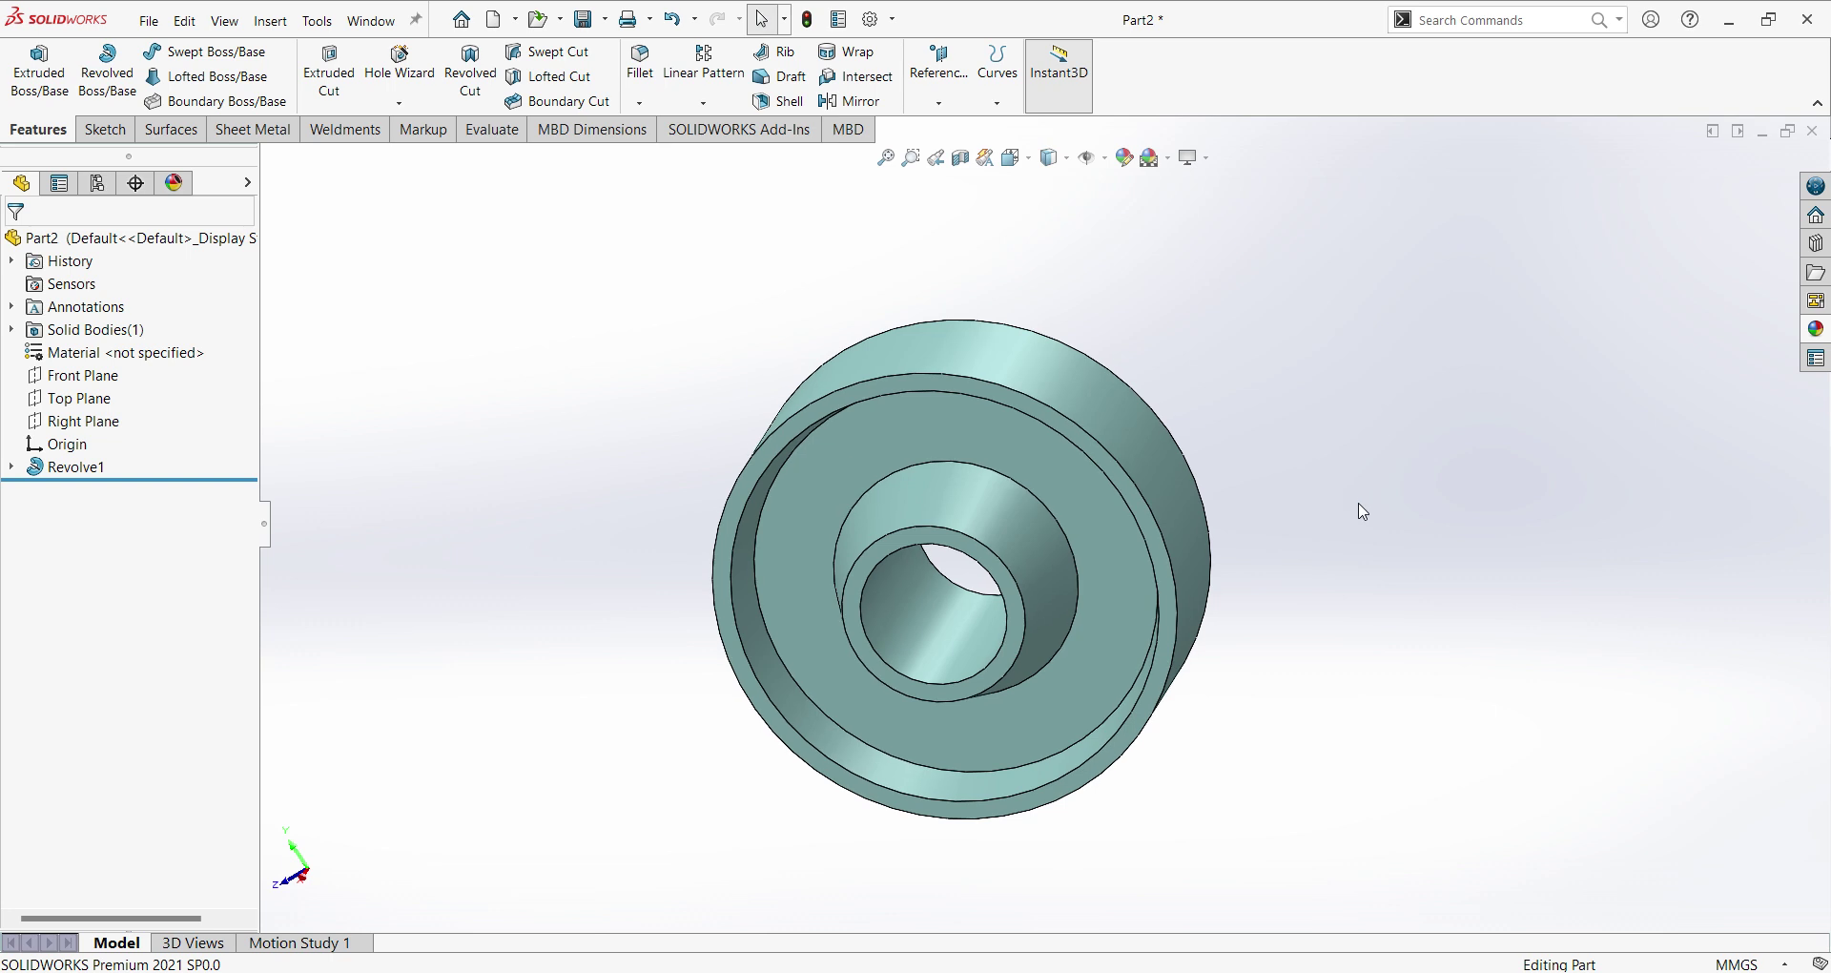
Start saving the part and choose the SK Cad Solution > Solid works > Ex 55 folder as its location.
key(ctrl+s)
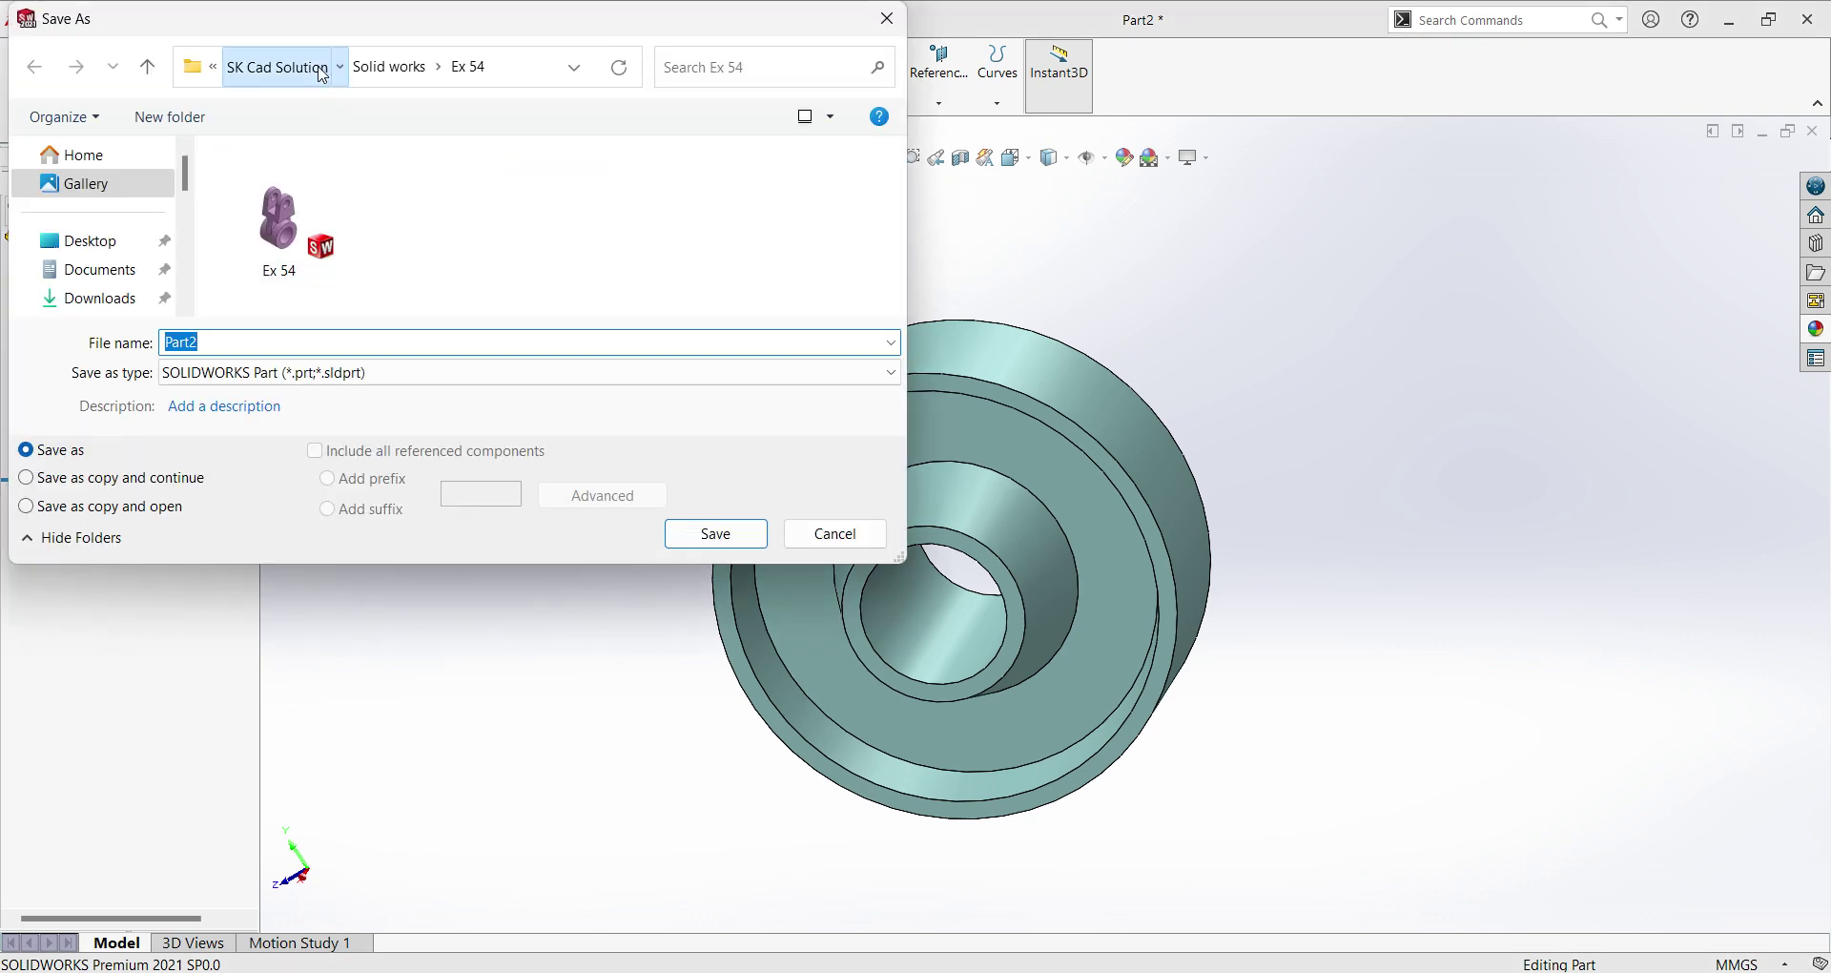
click(276, 66)
scroll(408, 233, down, 1)
scroll(411, 251, up, 1)
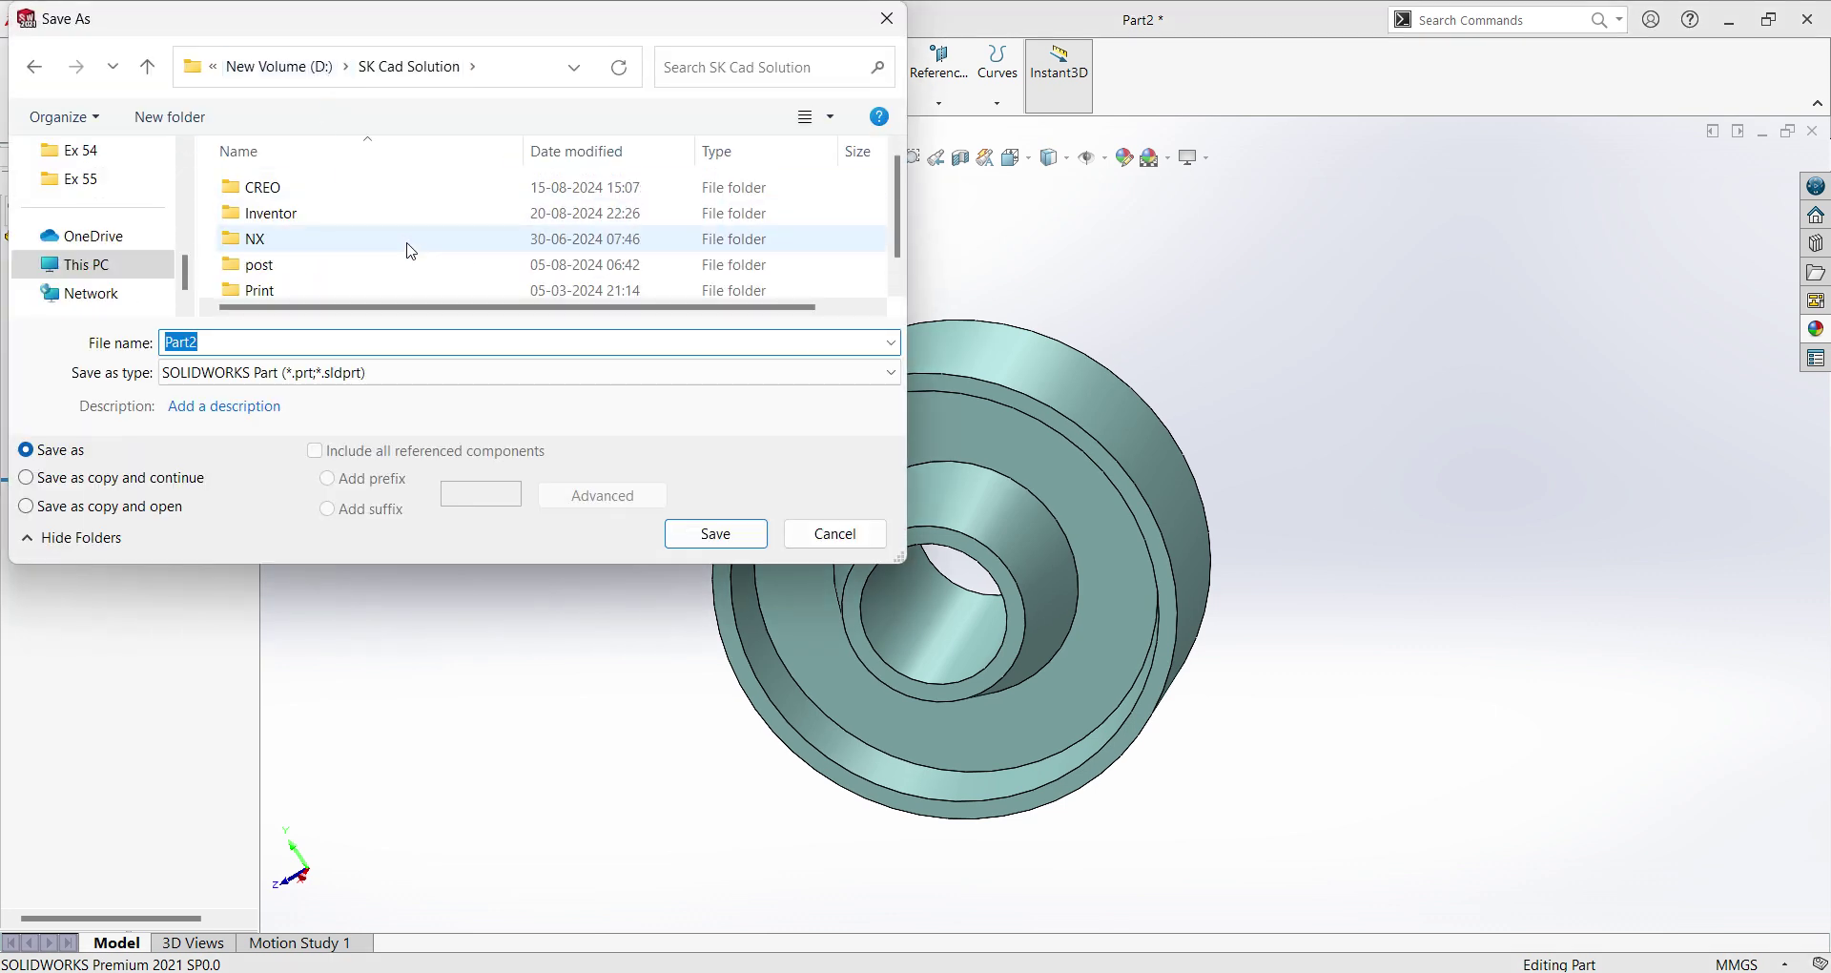
scroll(343, 276, down, 1)
click(340, 283)
double_click(339, 285)
scroll(361, 281, down, 3)
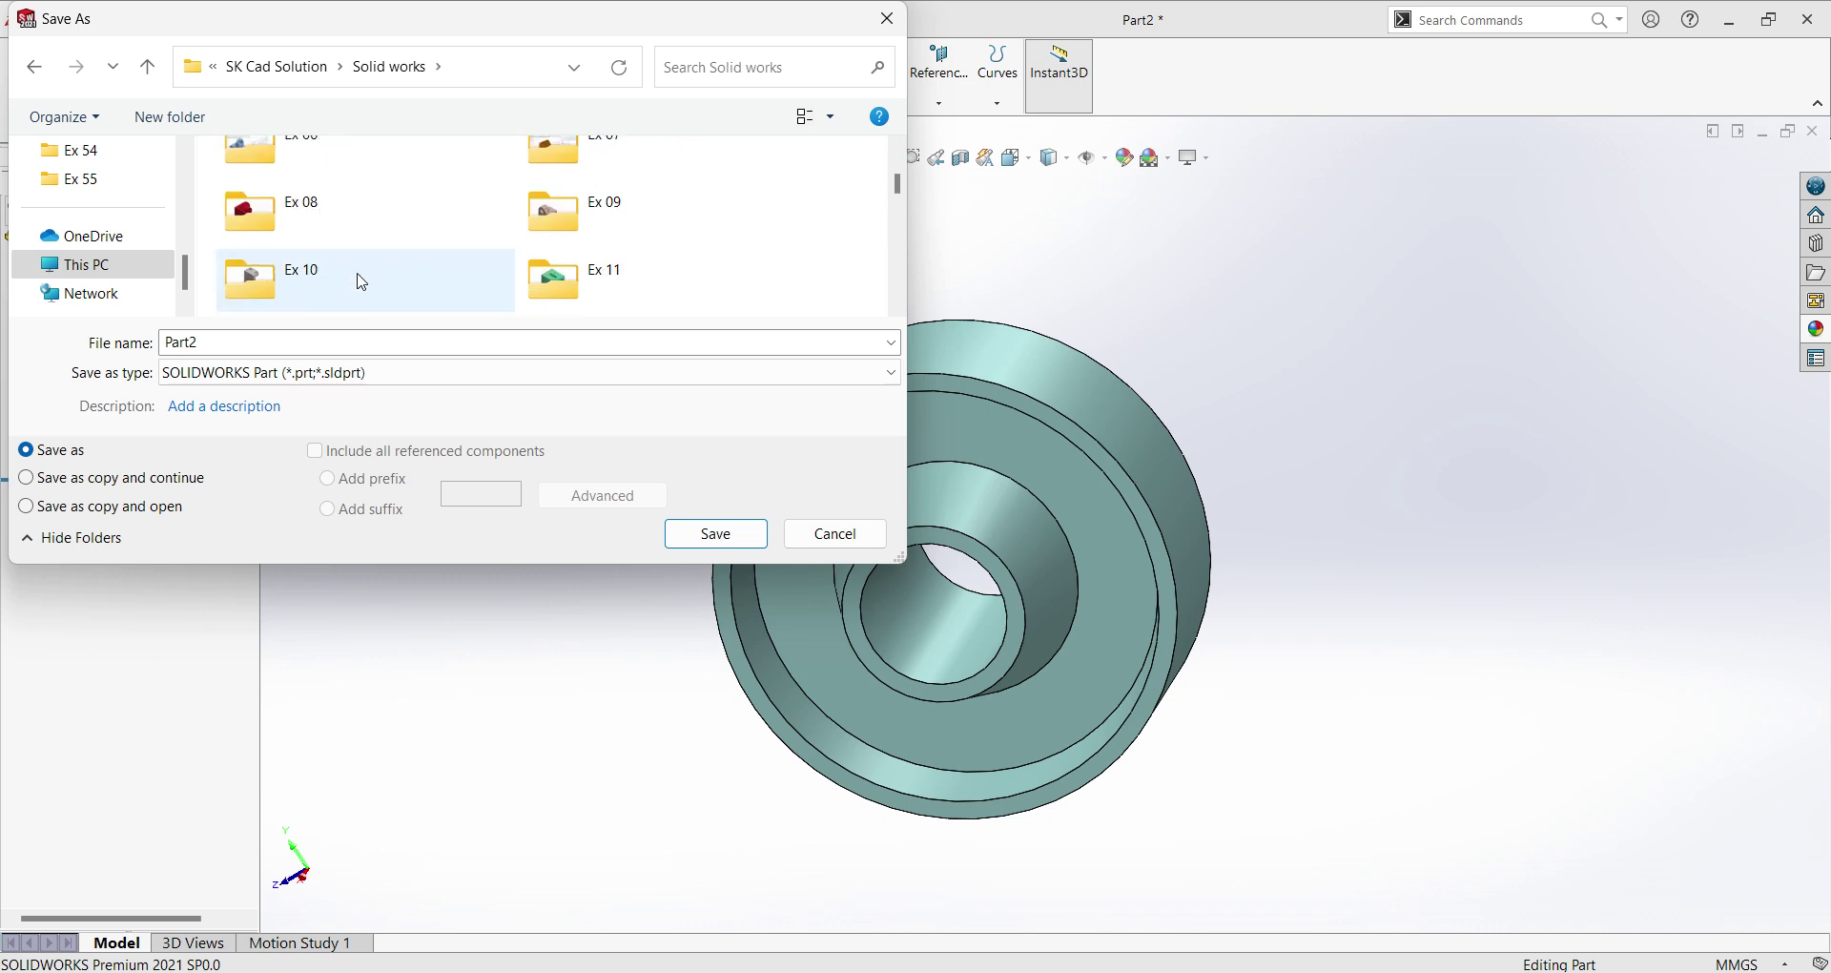
scroll(361, 281, down, 15)
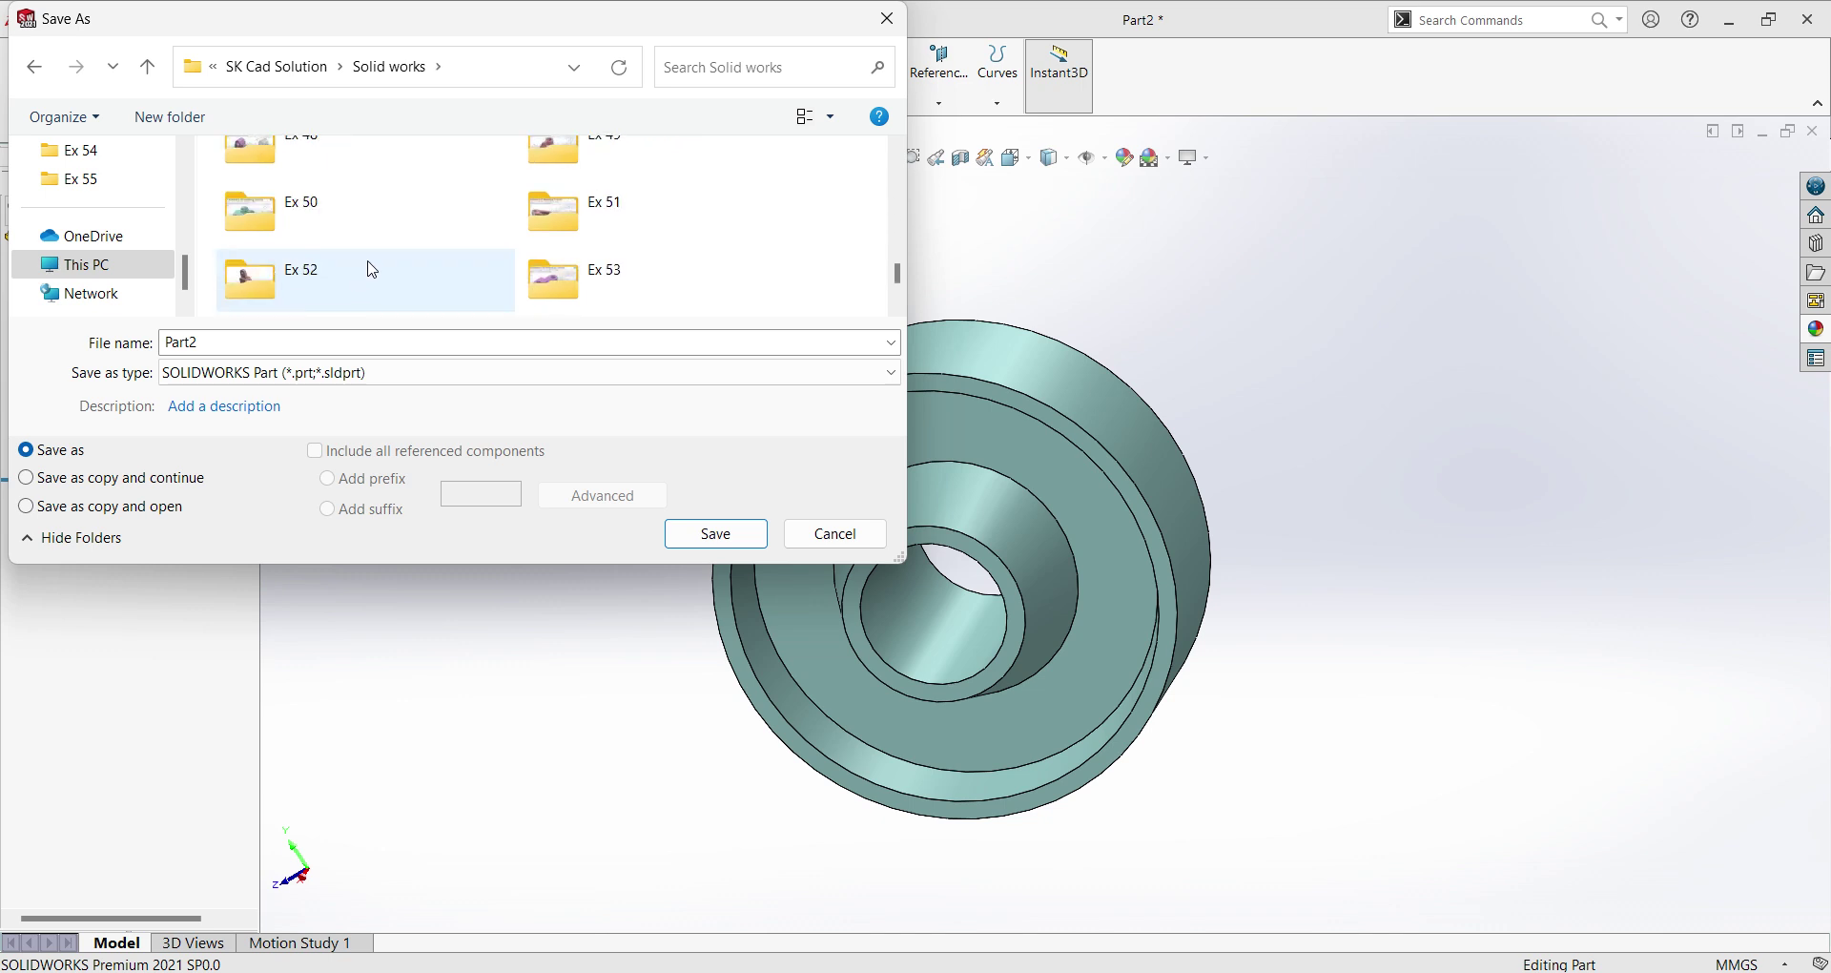
scroll(410, 250, down, 1)
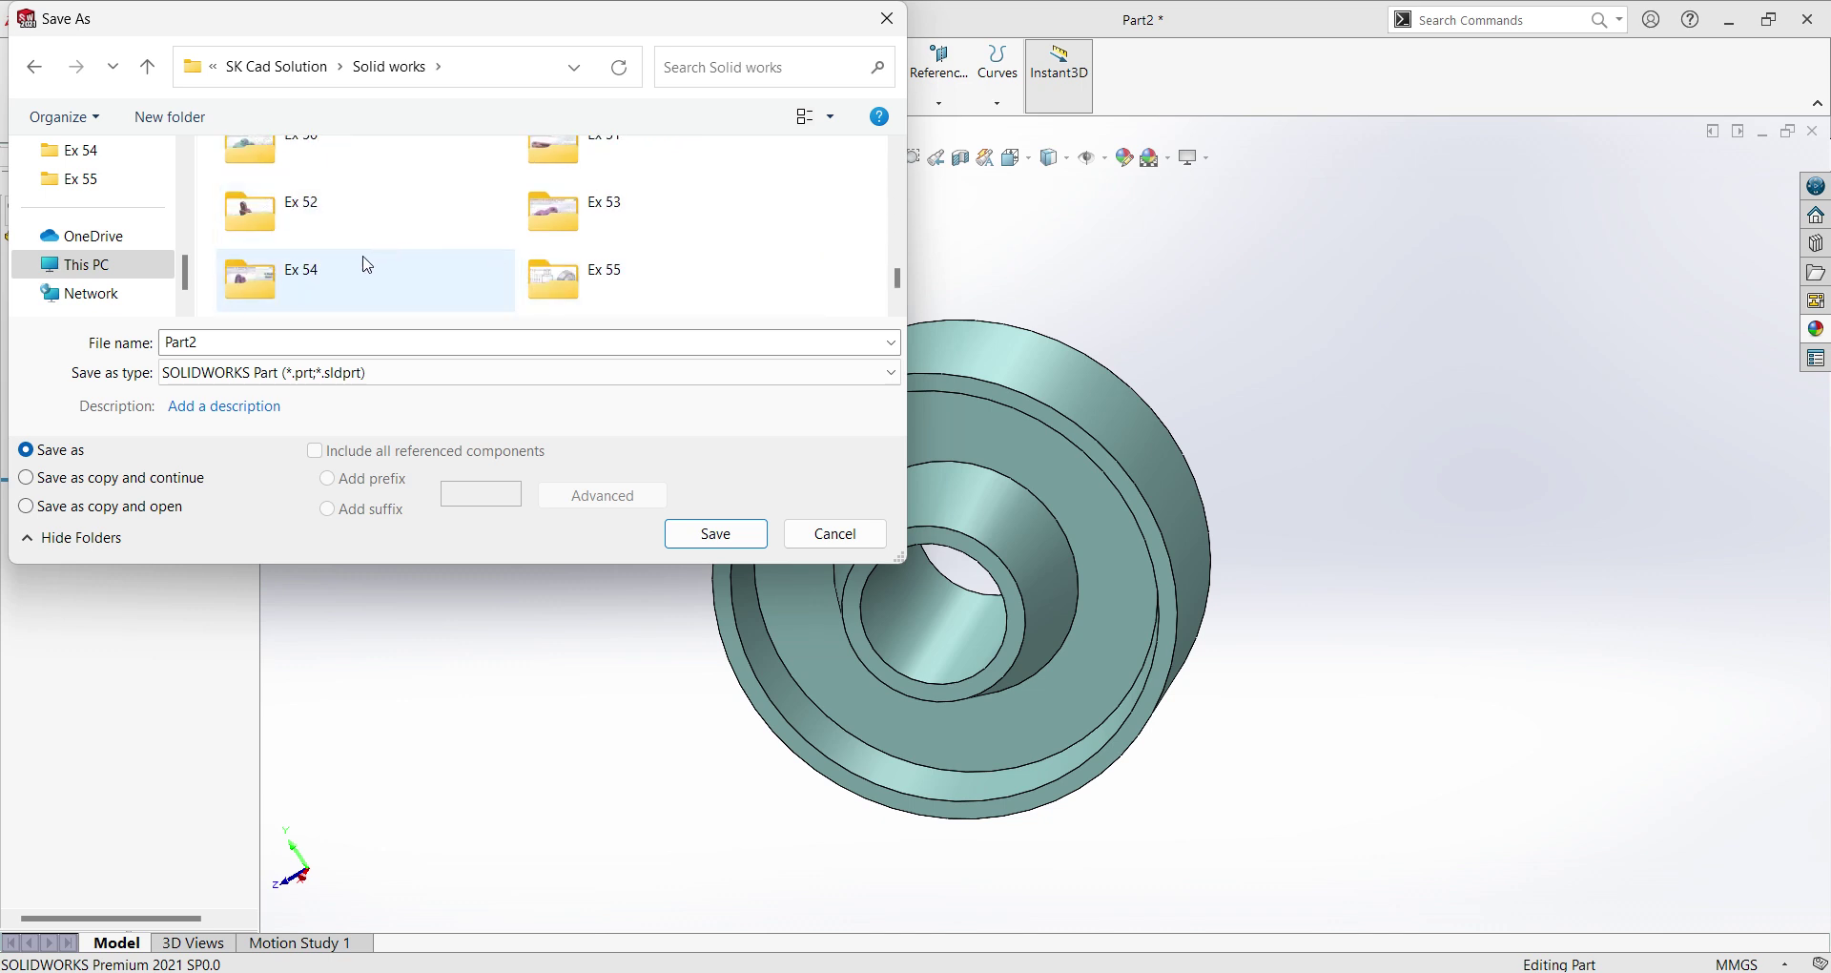
click(628, 289)
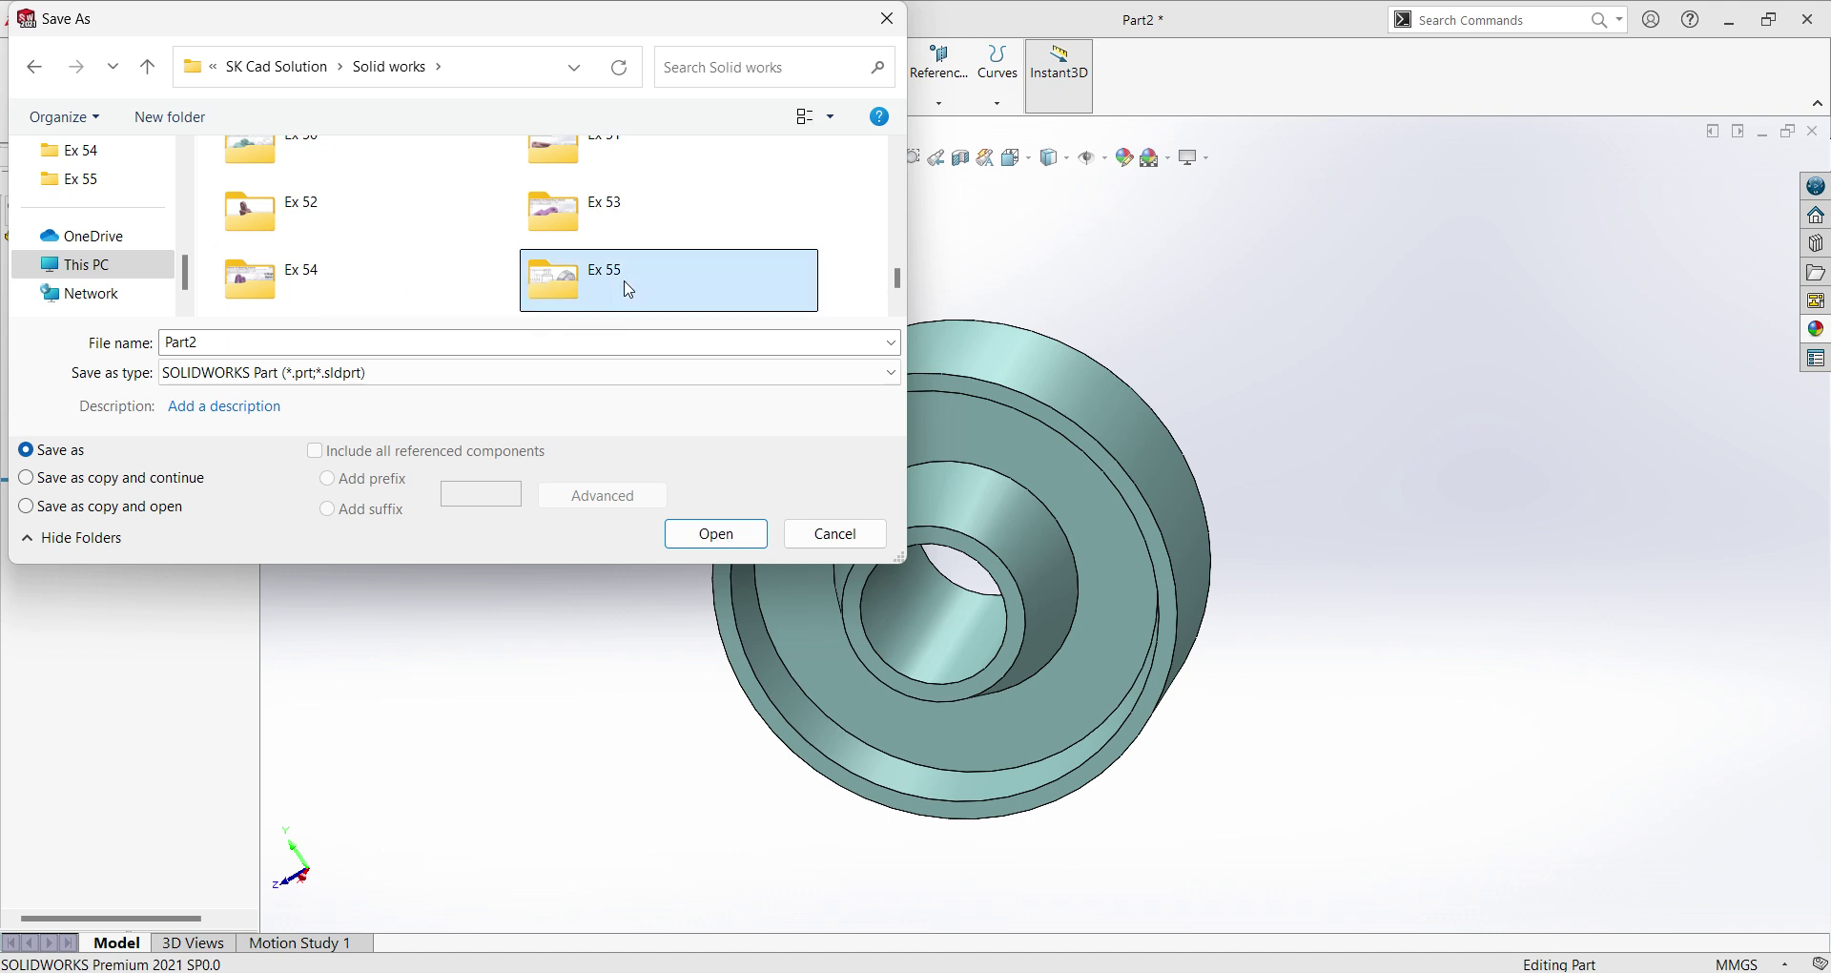
double_click(628, 289)
Name the part file Ex 55, save it, and rotate the roller to view it from the side.
double_click(385, 338)
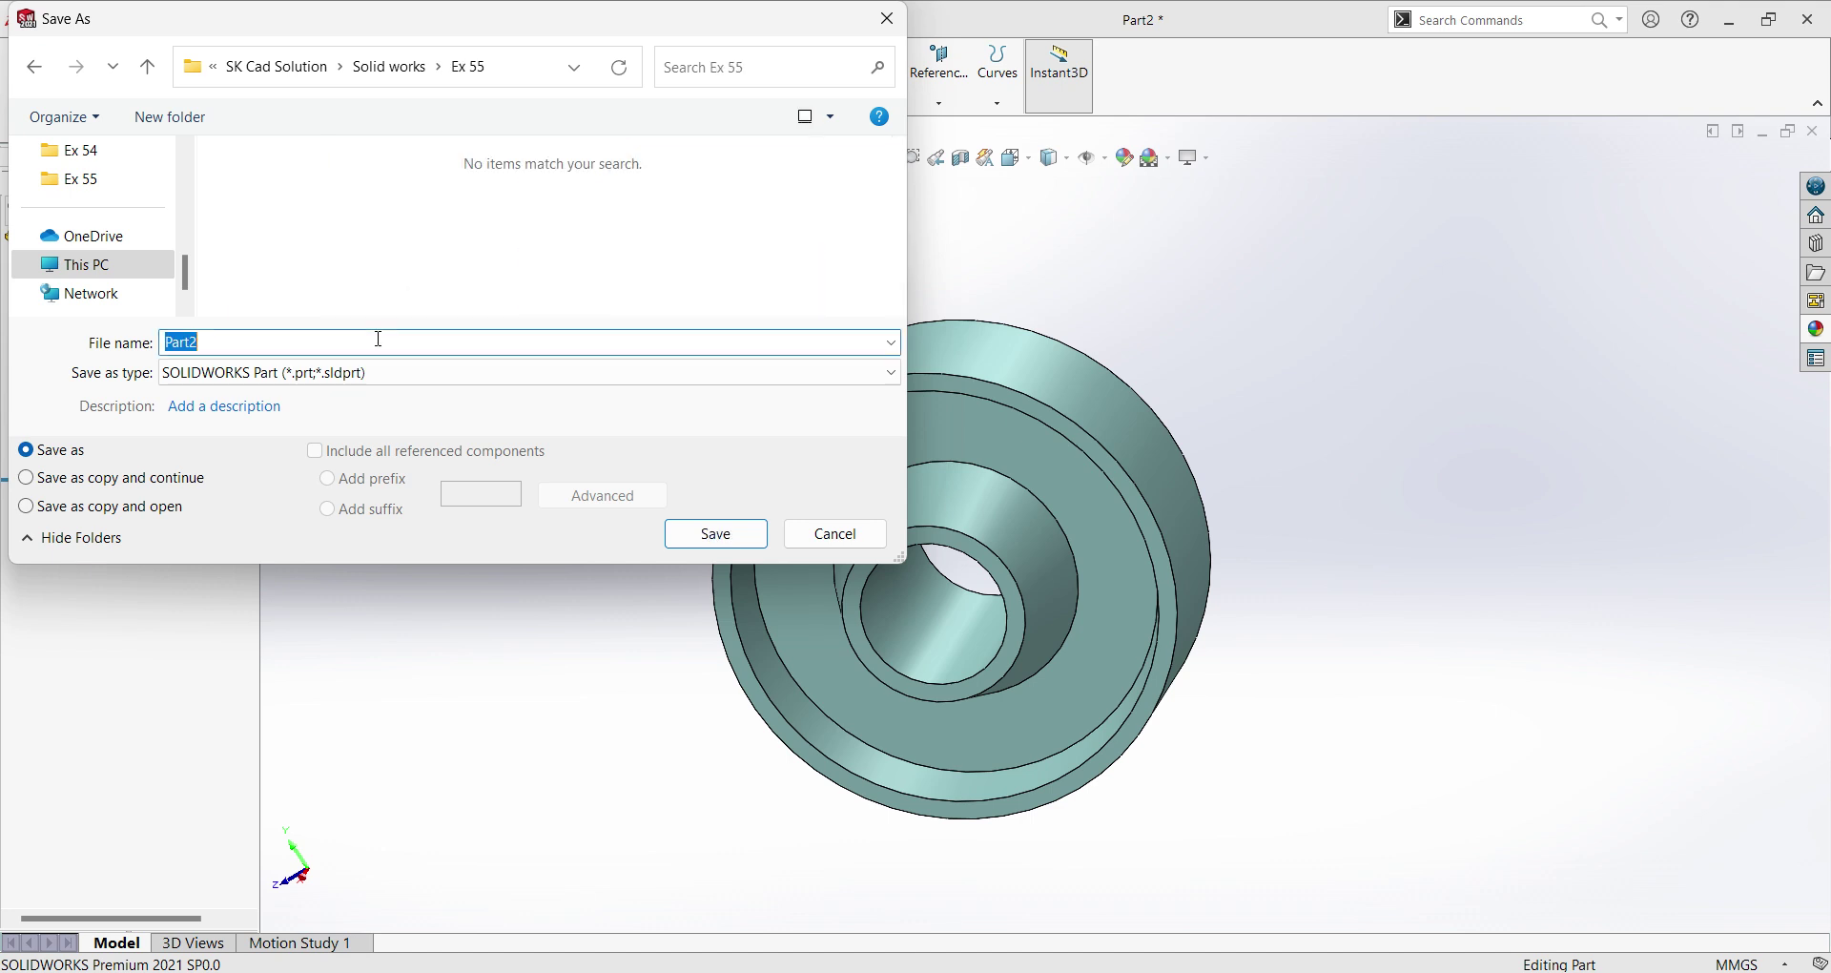
text(Ex)
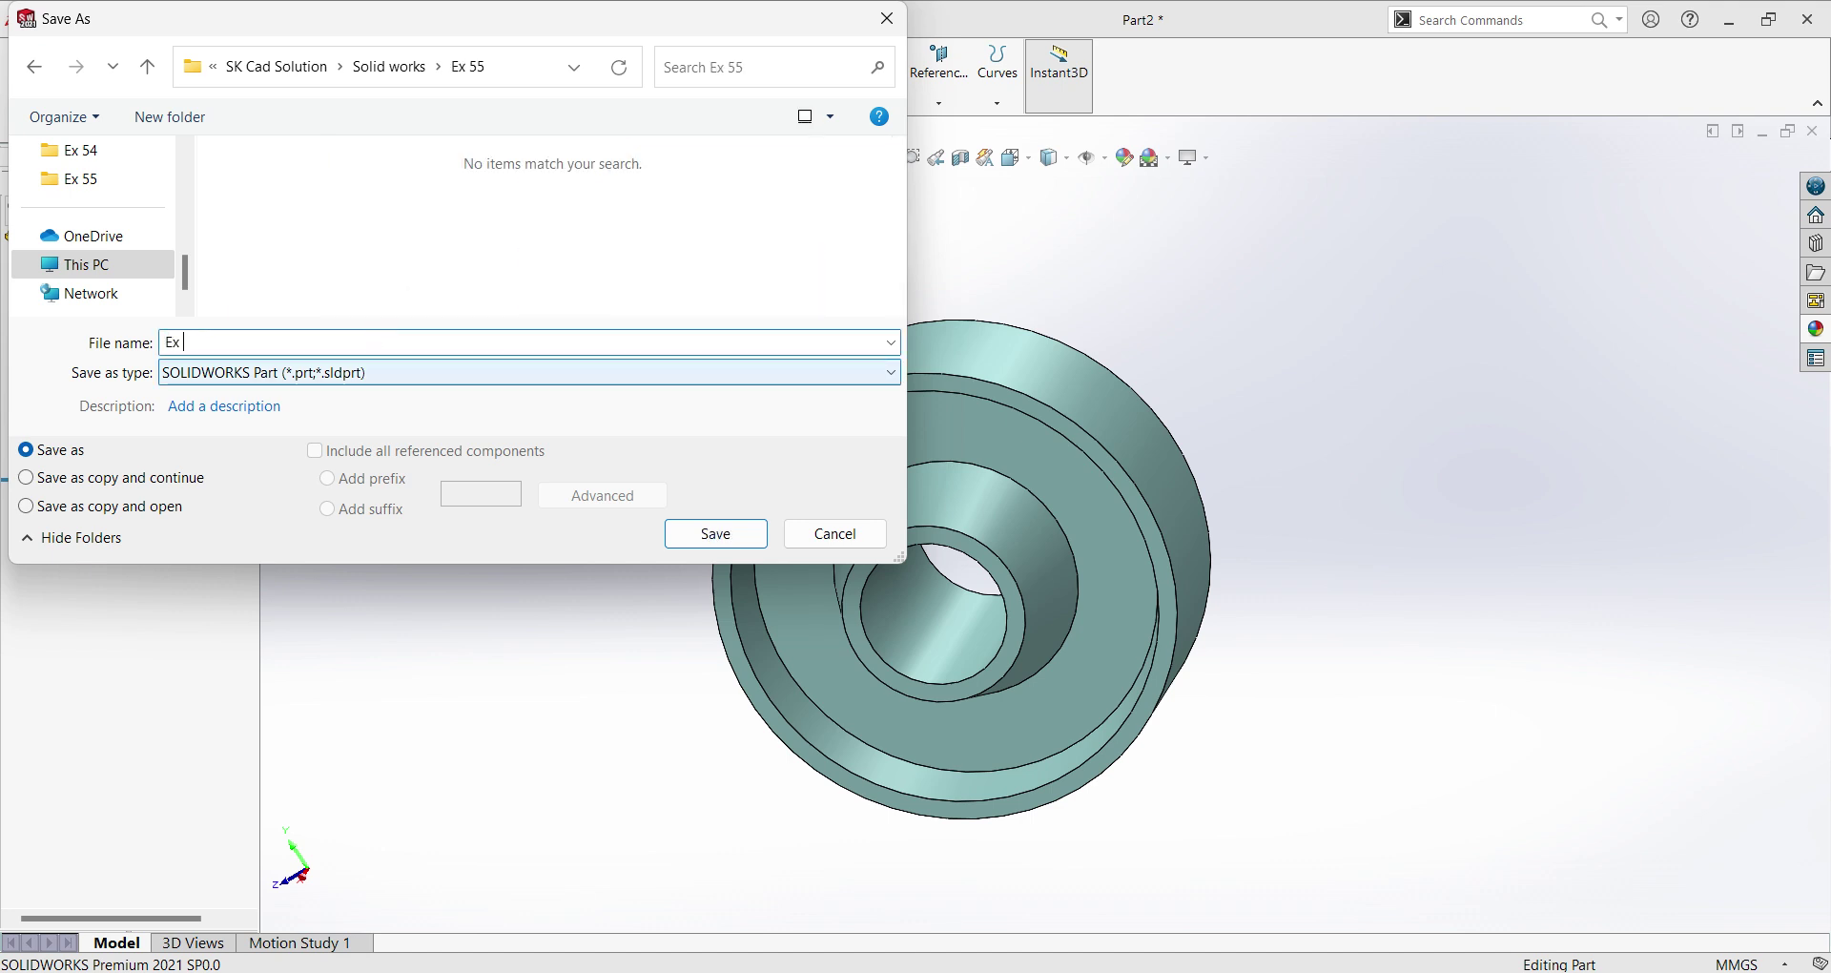
text( 55)
key(Return)
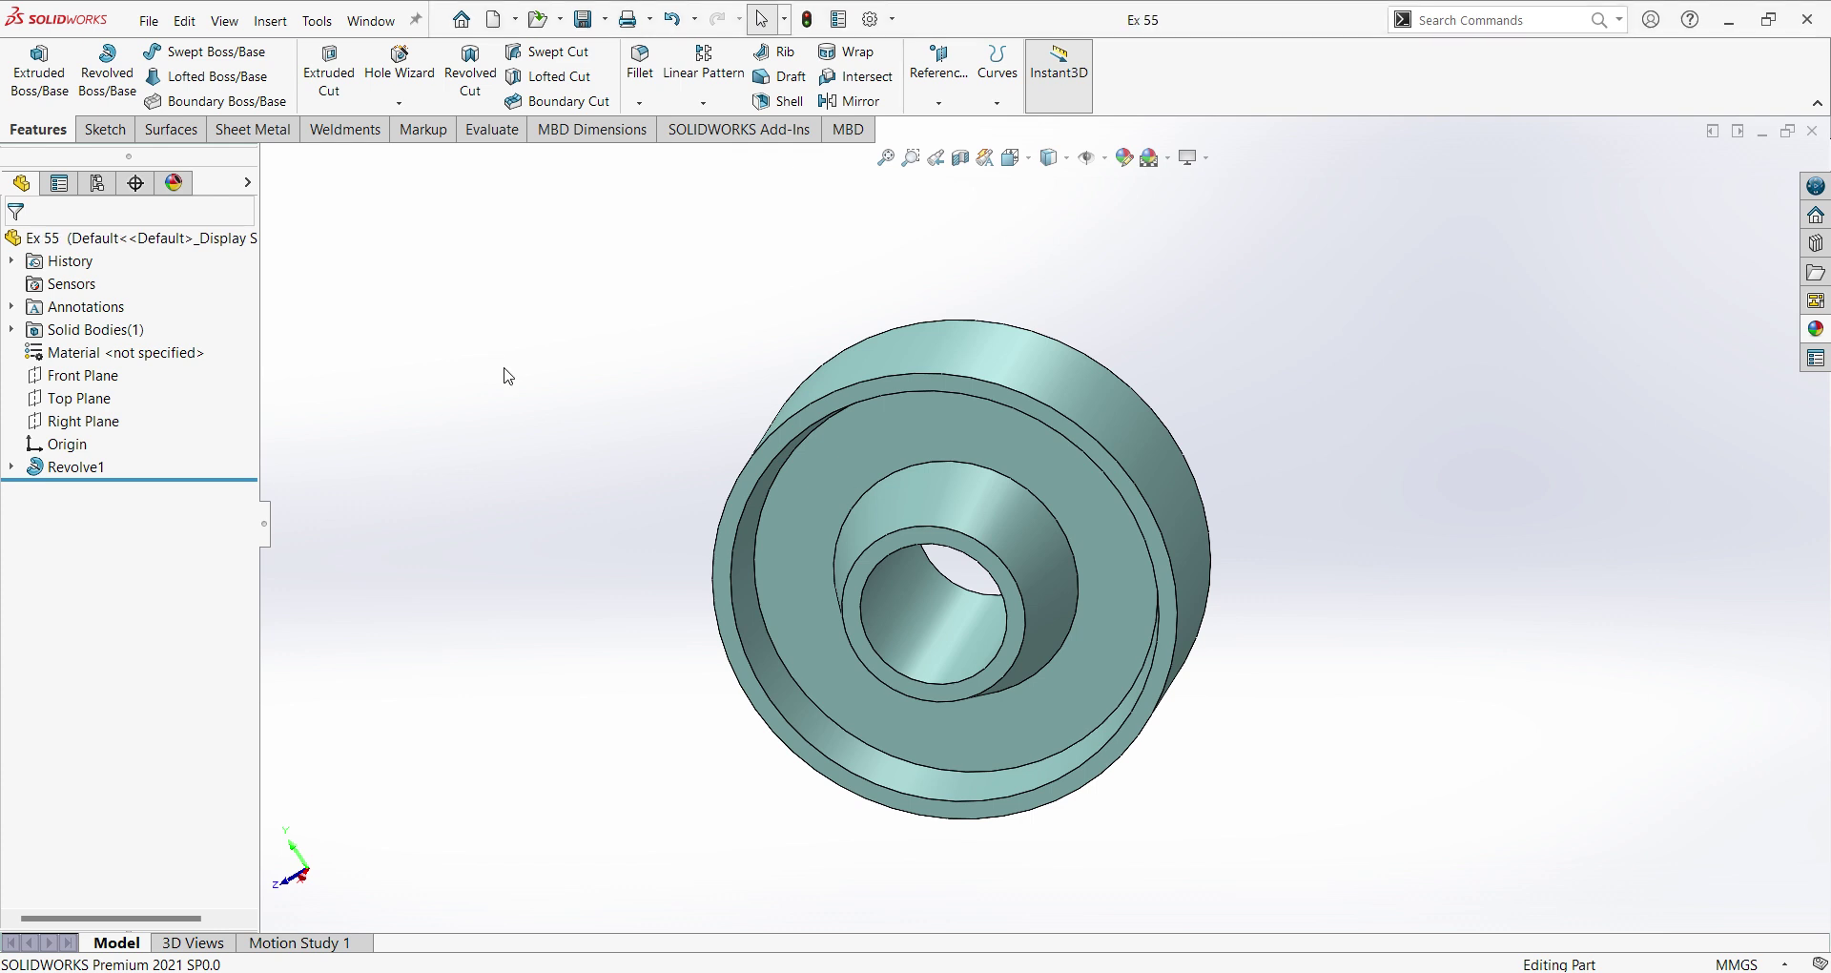
middle_drag(1414, 628, 1213, 556)
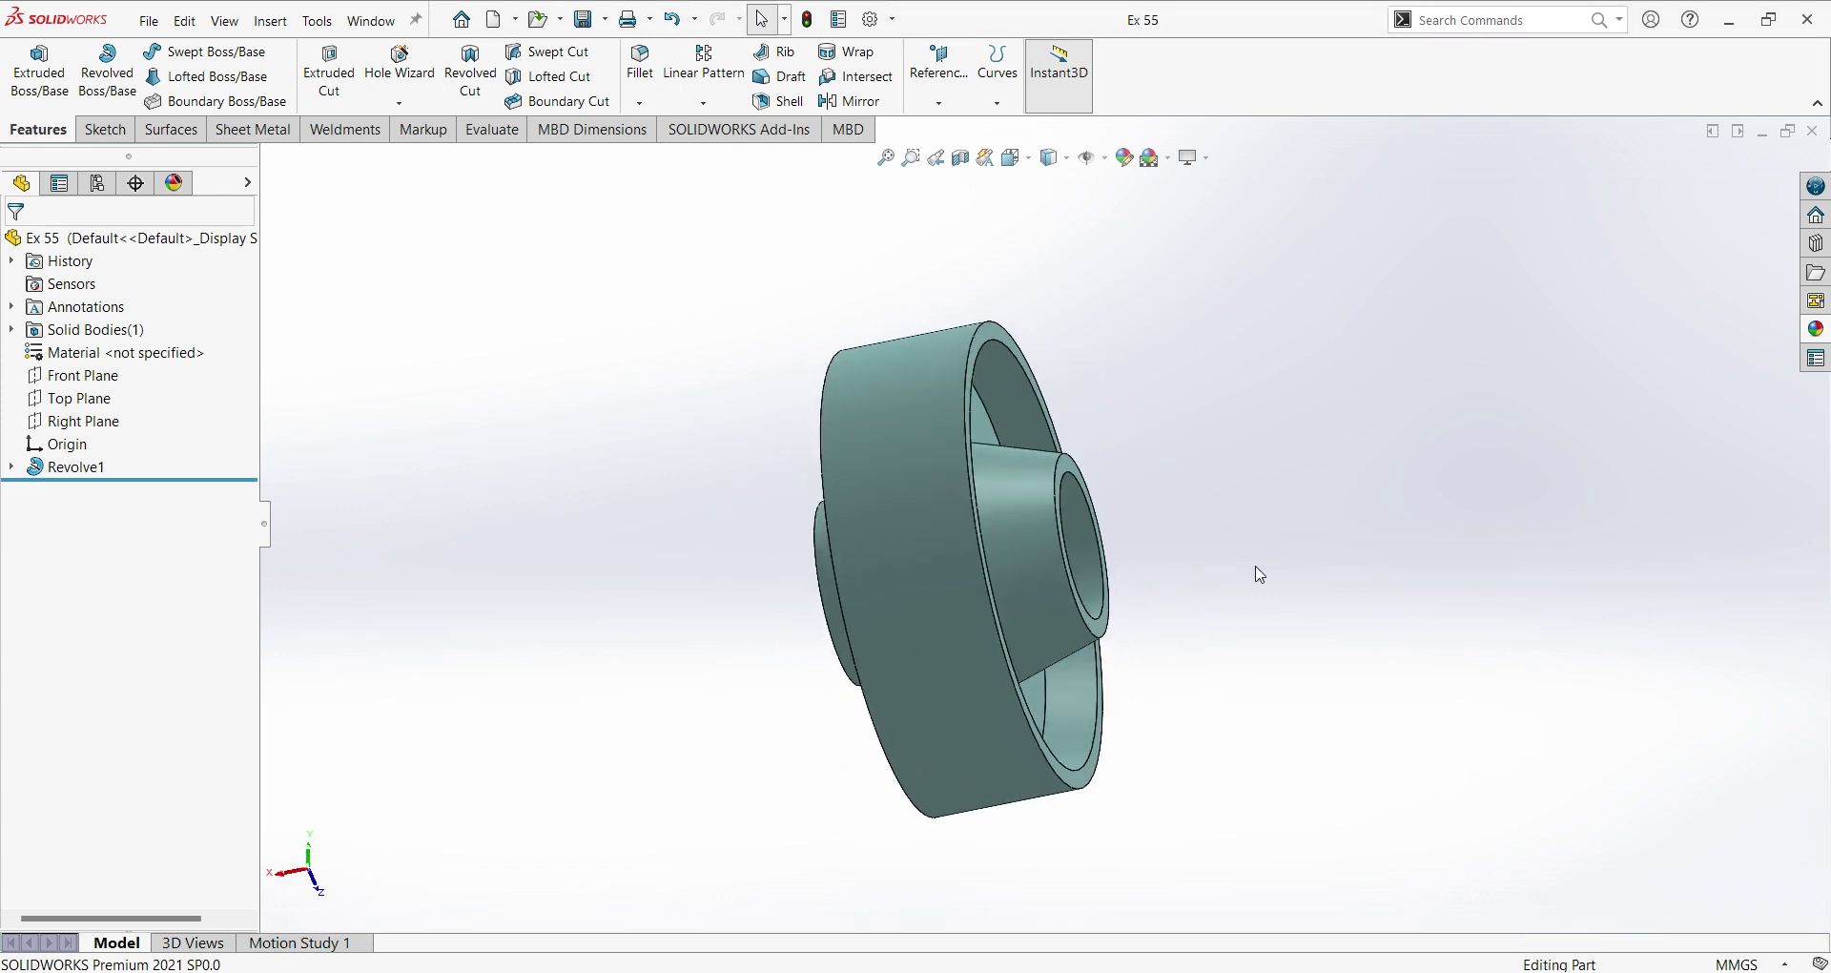